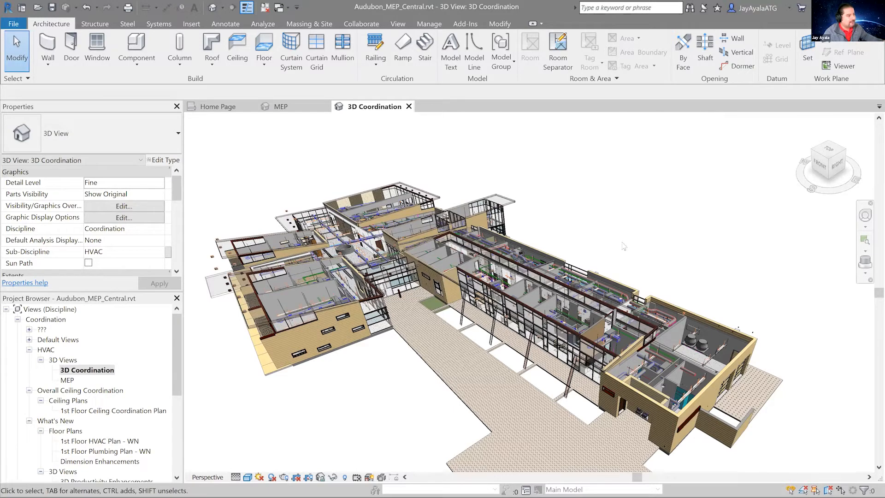
shift+middle_drag(619, 245, 667, 237)
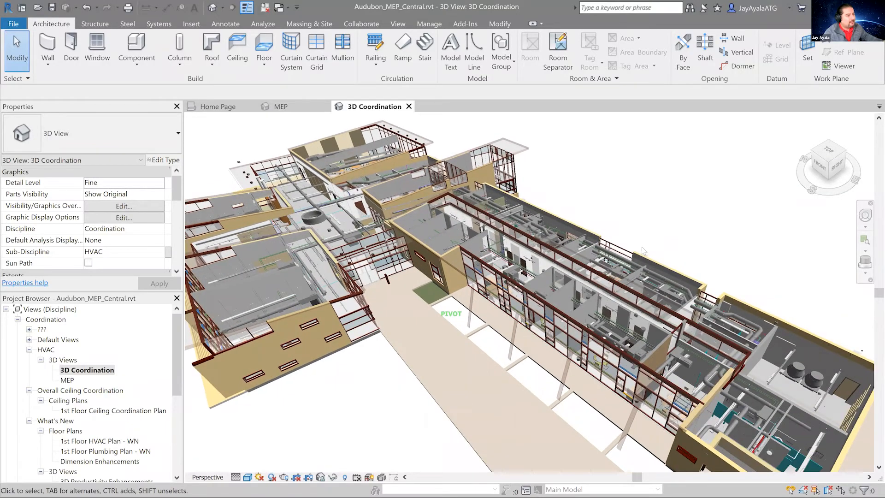
scroll(644, 251, up, 3)
scroll(644, 252, up, 2)
shift+middle_drag(653, 250, 653, 249)
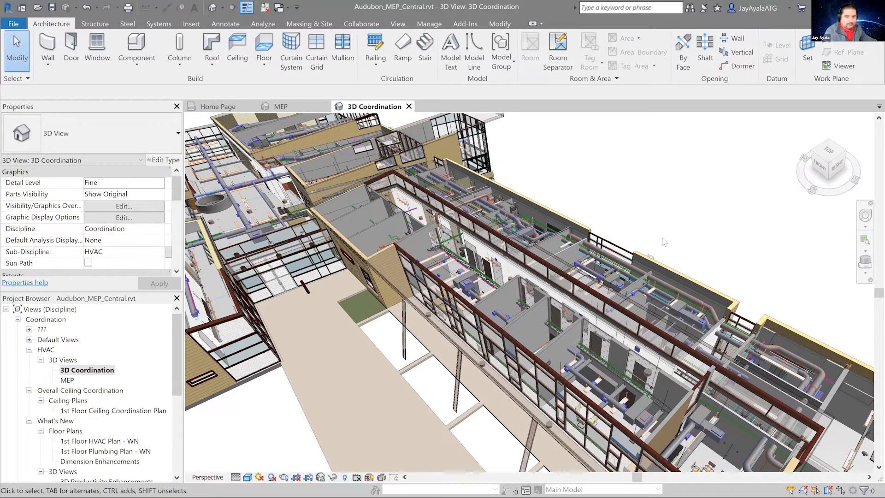
Switch to Chrome and open the Workflows & Solutions page from the ATG website's resources
key(alt+Tab)
key(Tab)
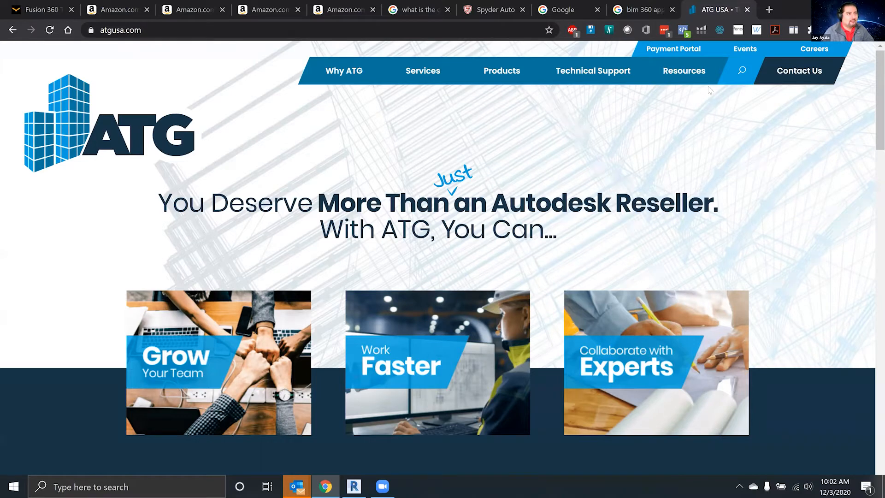
mouse_move(672, 84)
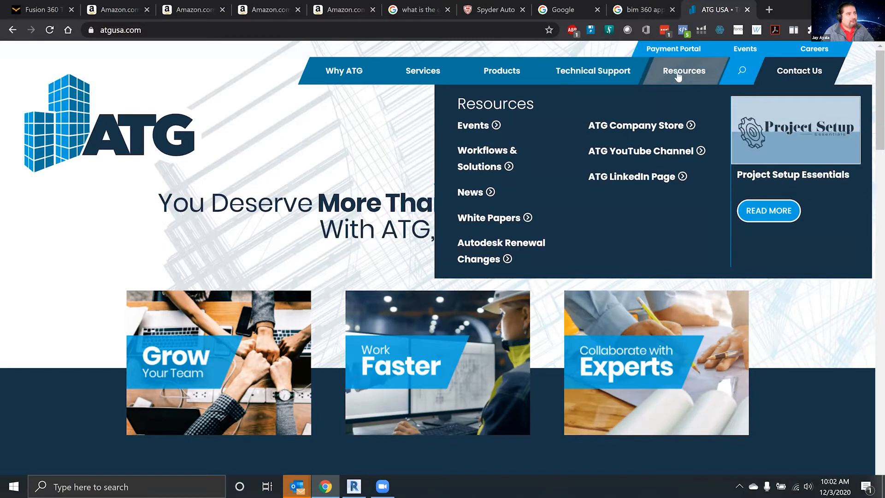
click(471, 168)
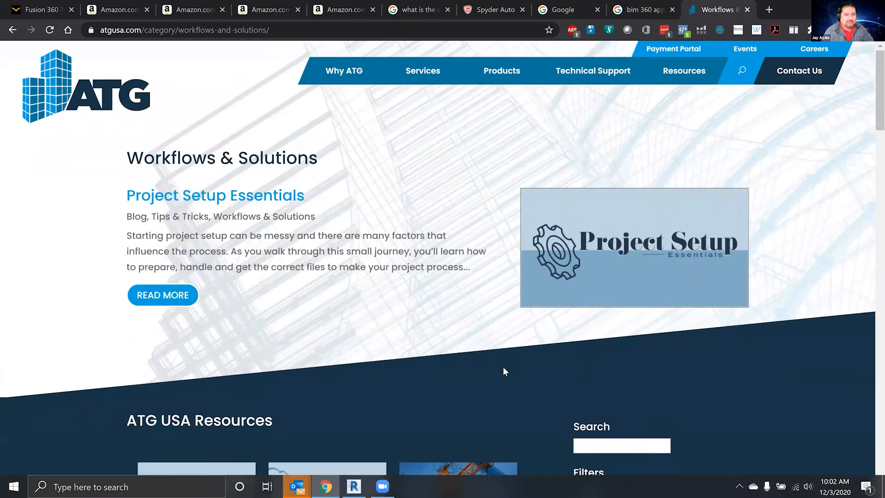
Browse the ATG USA Resources articles and open "View Filters for Systems: Revit for MEP"
scroll(504, 371, down, 2)
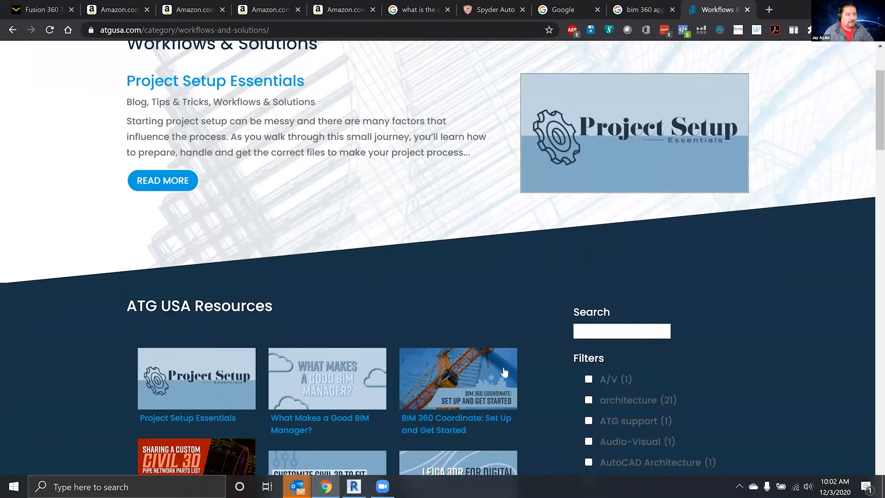
scroll(528, 377, down, 2)
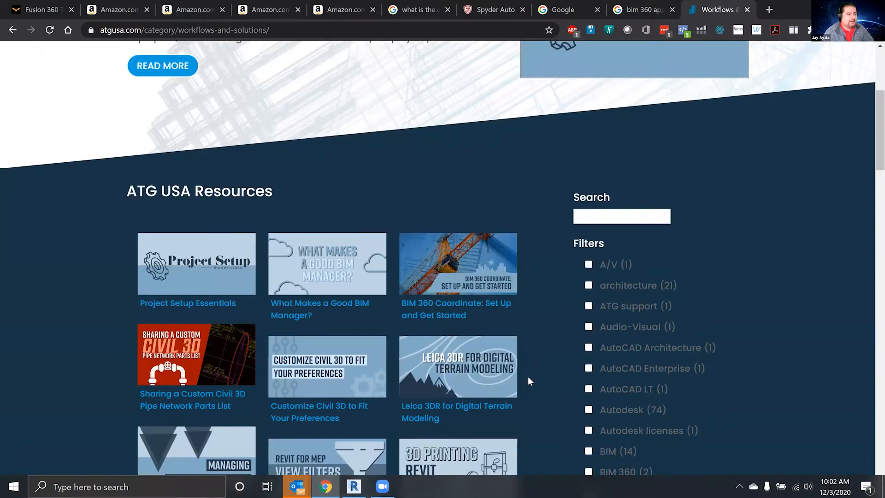
scroll(529, 381, down, 2)
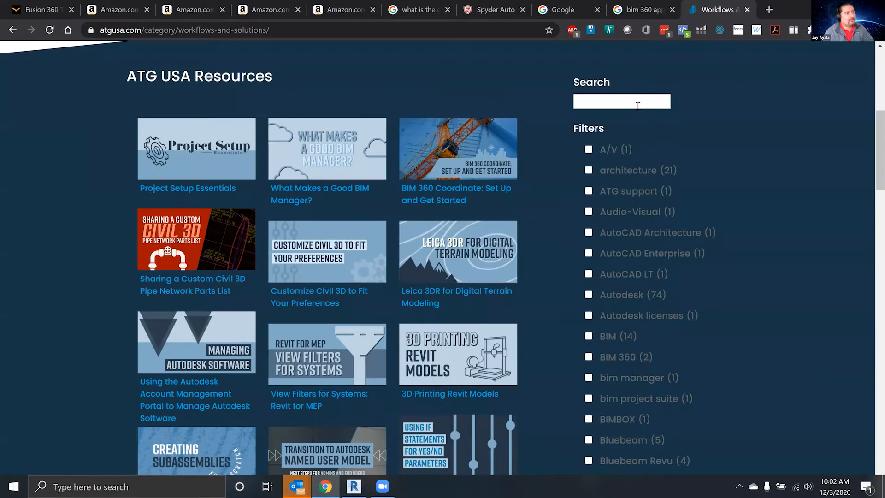
scroll(544, 342, down, 2)
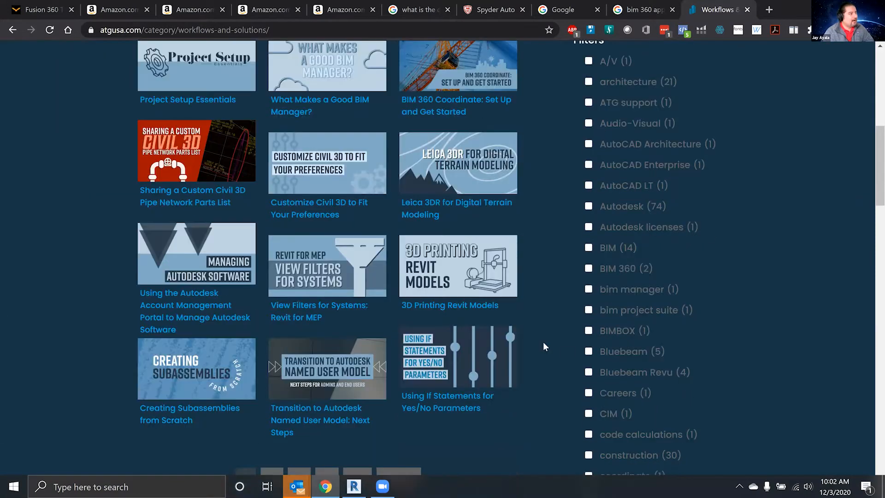
click(313, 259)
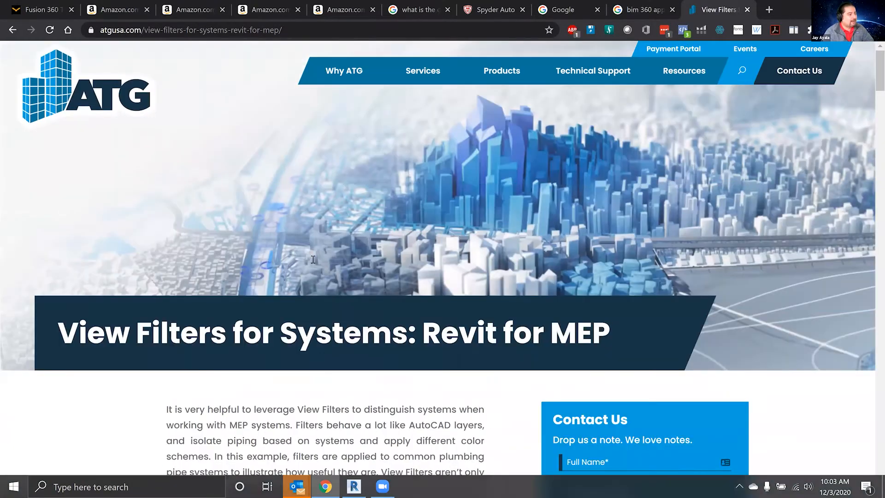
Read through the article's introduction and its sections on managing view filters and overriding their fill patterns
scroll(313, 259, down, 6)
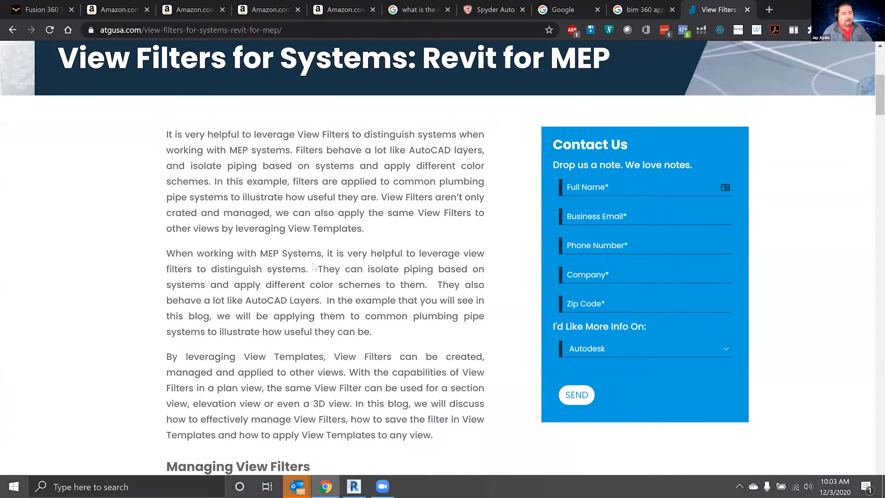
scroll(314, 267, down, 6)
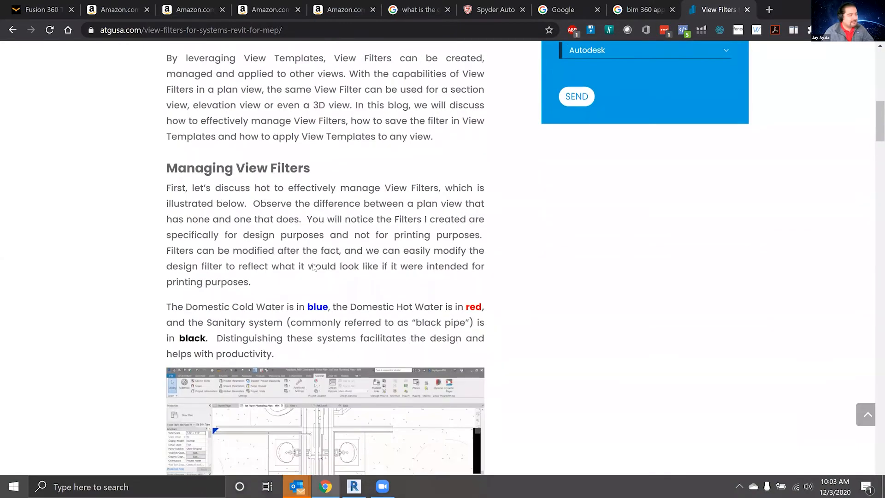
scroll(313, 267, down, 8)
scroll(313, 267, down, 10)
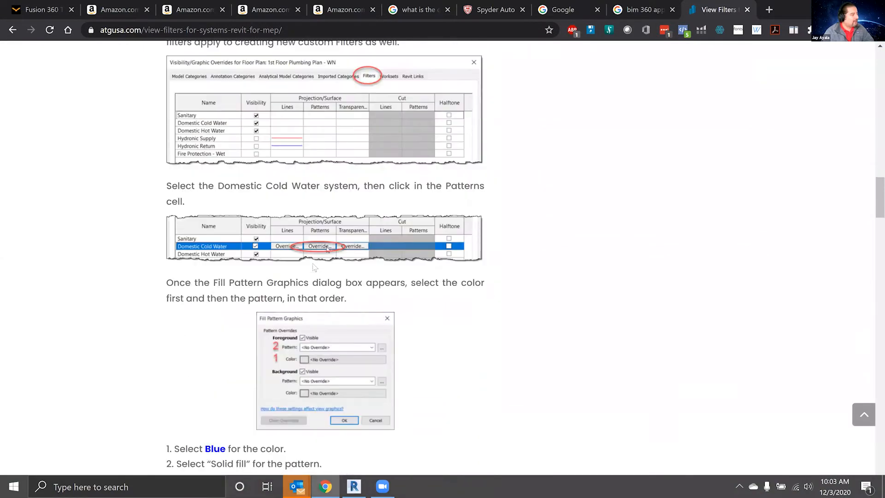
scroll(313, 267, down, 2)
scroll(314, 267, up, 17)
scroll(315, 267, up, 6)
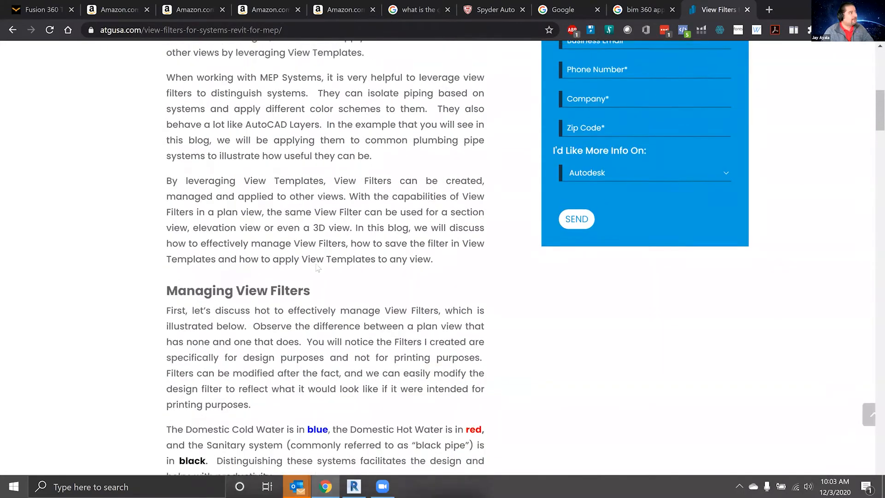
scroll(317, 268, up, 5)
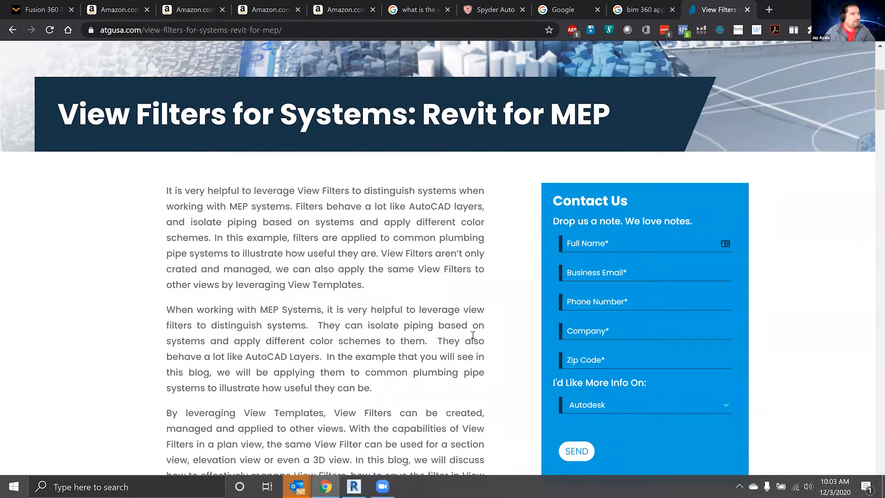
scroll(473, 335, up, 5)
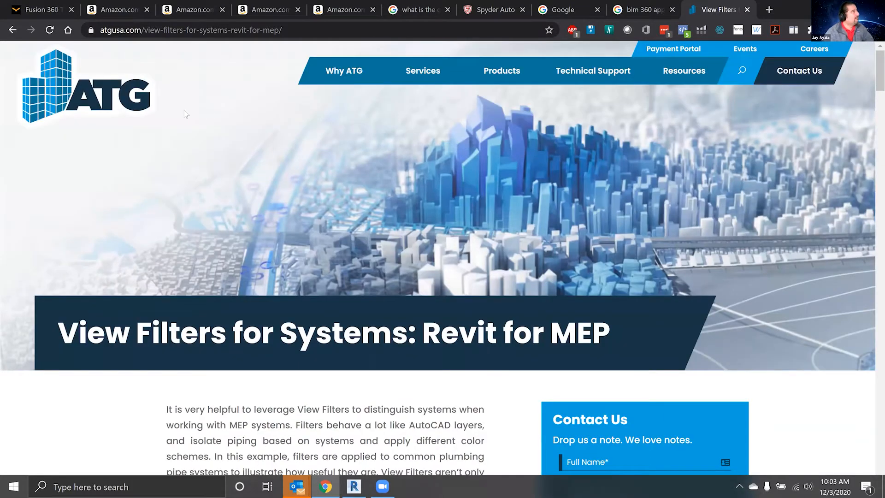
Switch from the article back to the 3D Coordination view in Revit
mouse_move(676, 80)
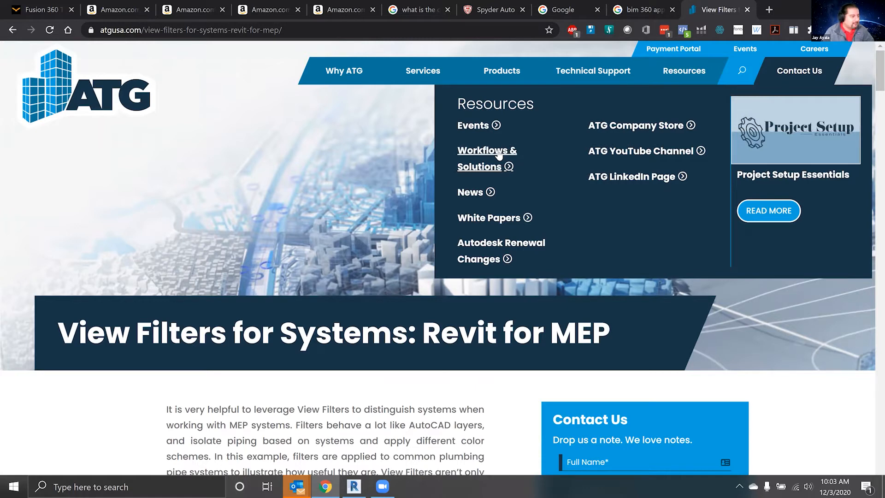
key(alt+Tab)
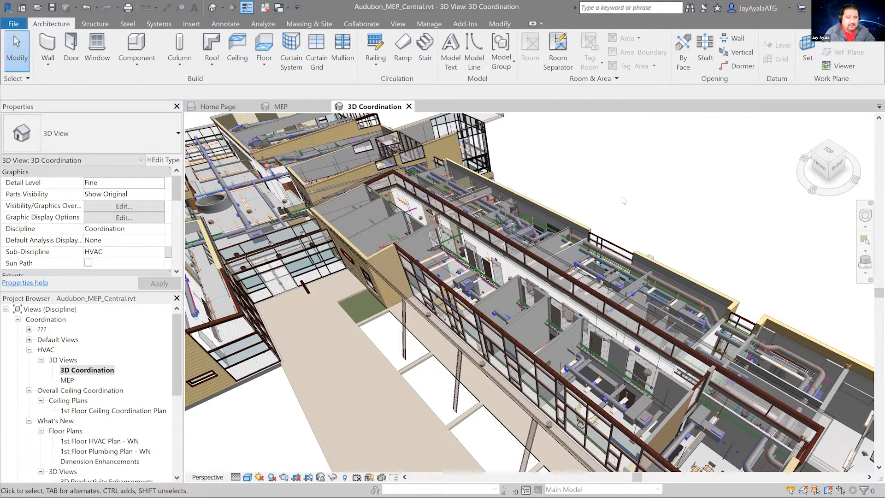
key(v)
key(g)
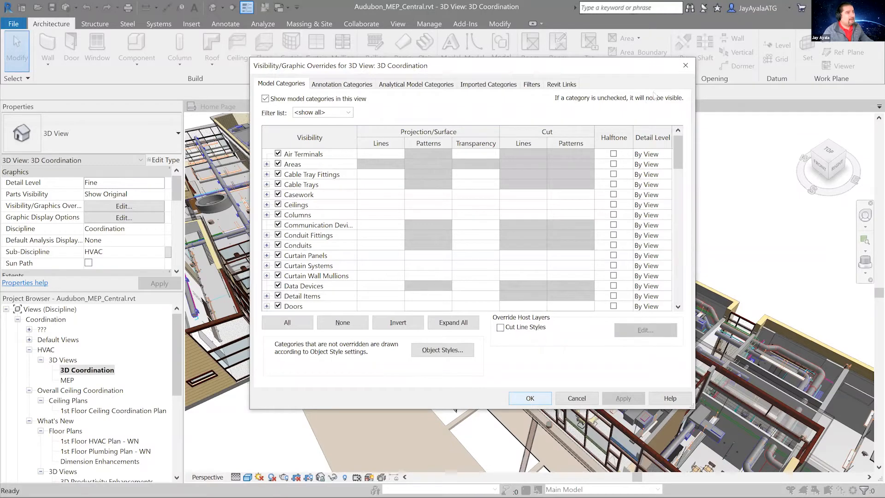
key(Escape)
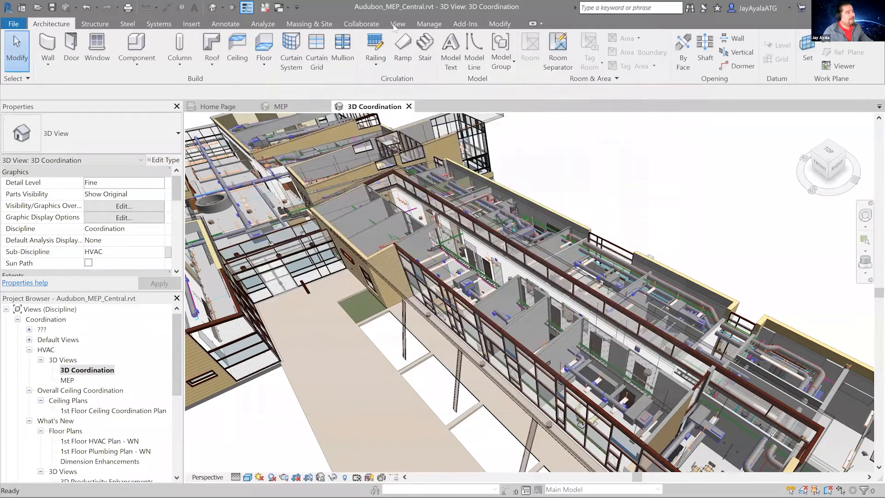
drag(181, 190, 184, 211)
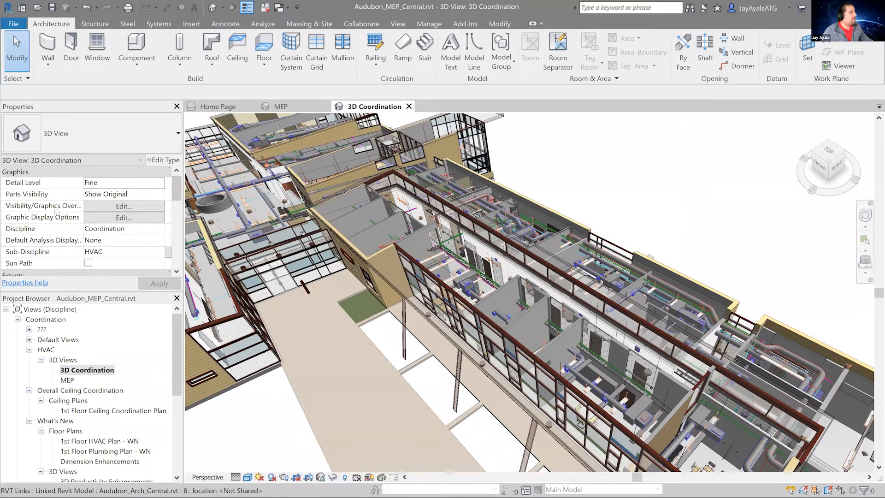
Open the 3D Coordination view's Visibility/Graphic Overrides, review its category settings, and show the Mechanical supply and return filters
click(124, 206)
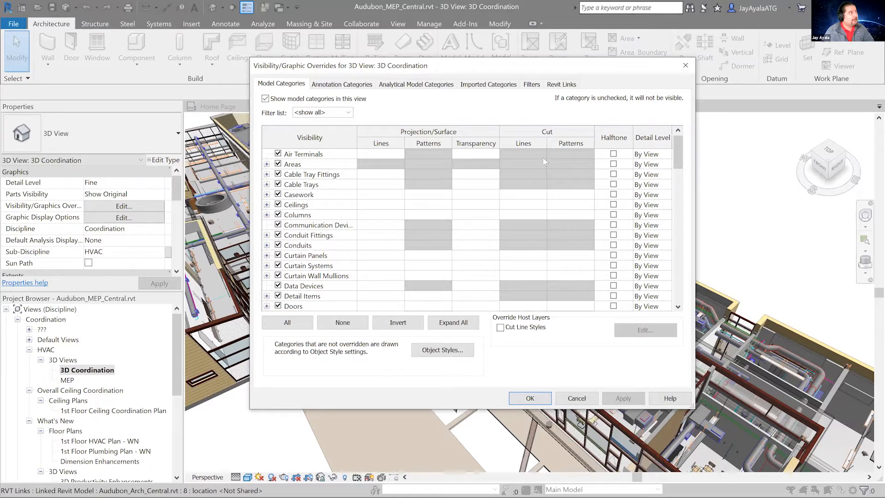
click(358, 87)
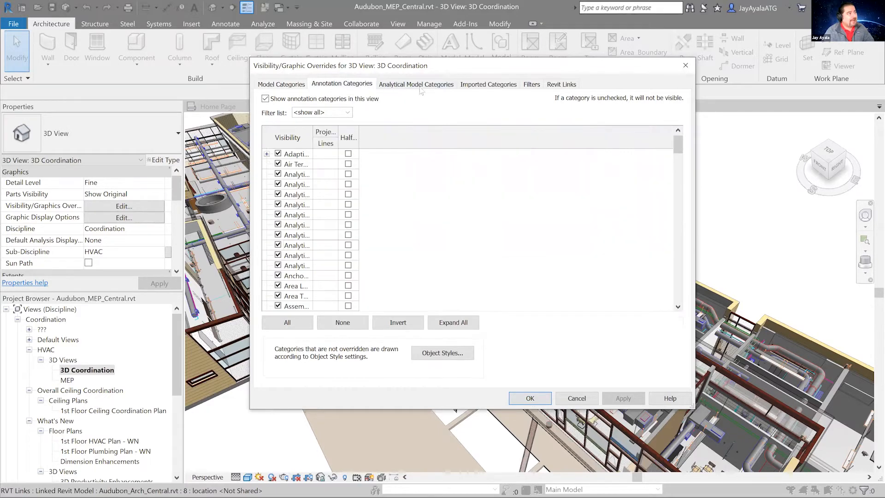
click(442, 91)
click(484, 91)
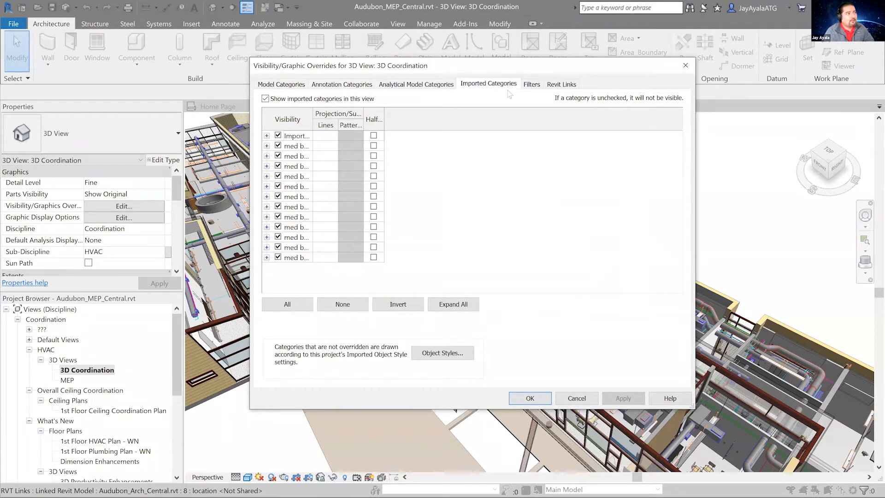
click(532, 86)
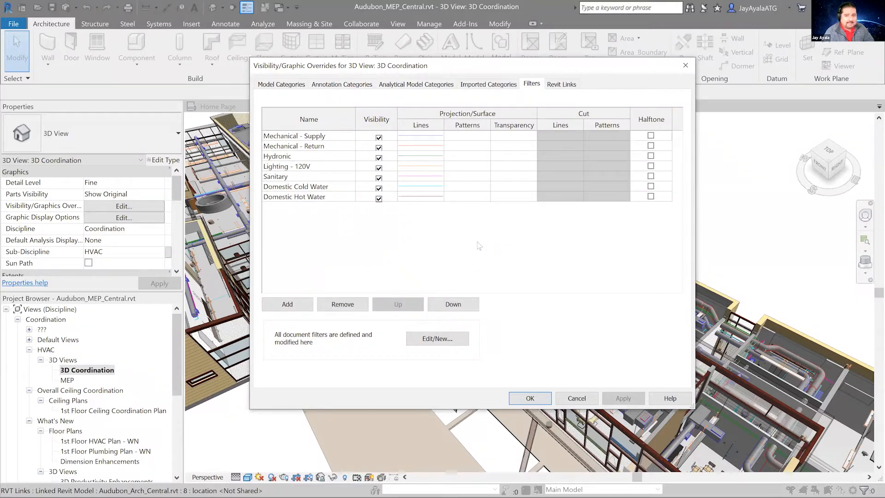
click(324, 136)
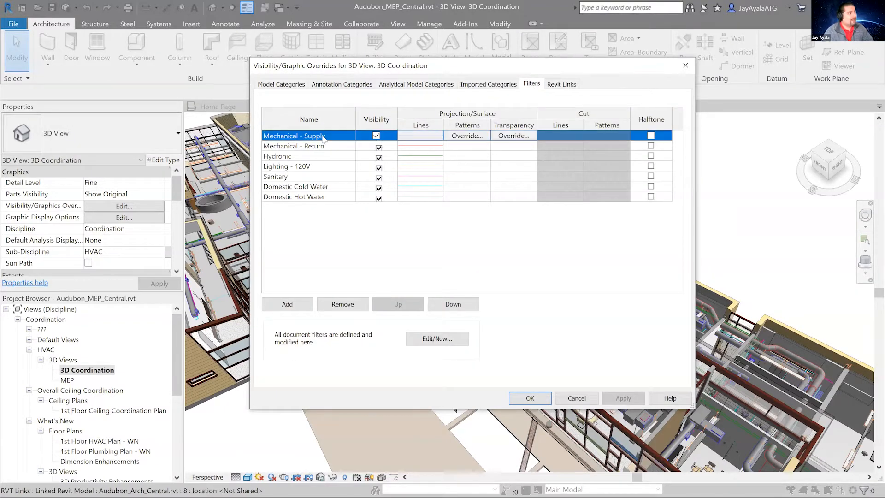
click(332, 147)
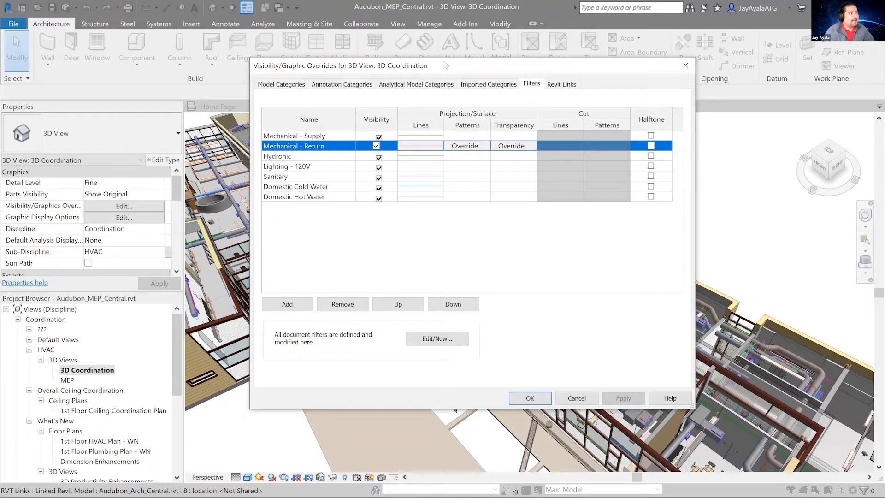
drag(438, 65, 335, 59)
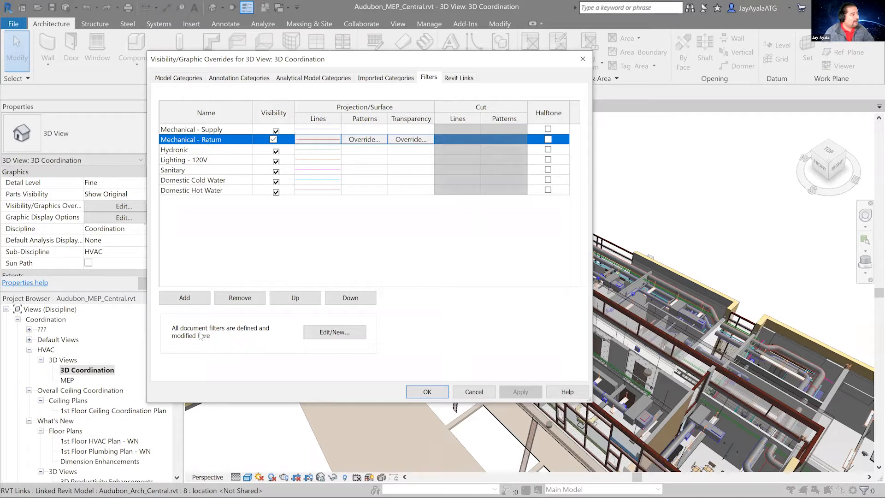
Open the document filter definitions, check the Mechanical - Supply rule, and create a rule-based filter named "Duct - Return"
click(352, 336)
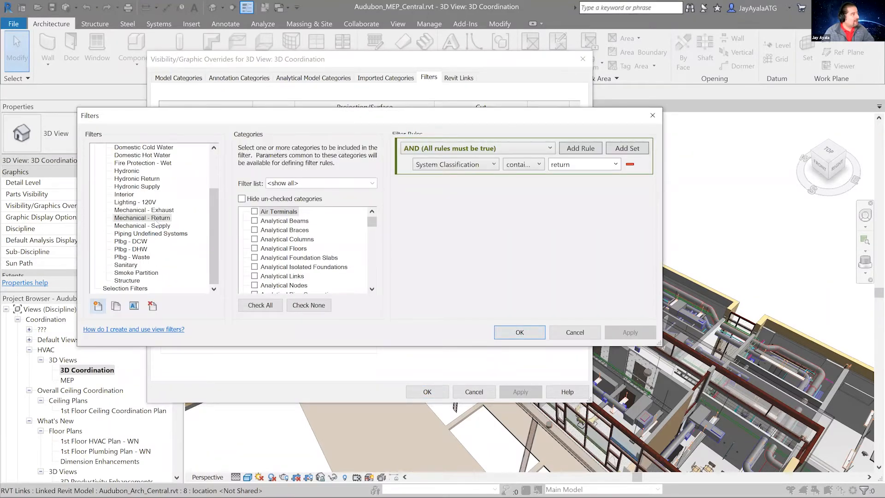
click(161, 228)
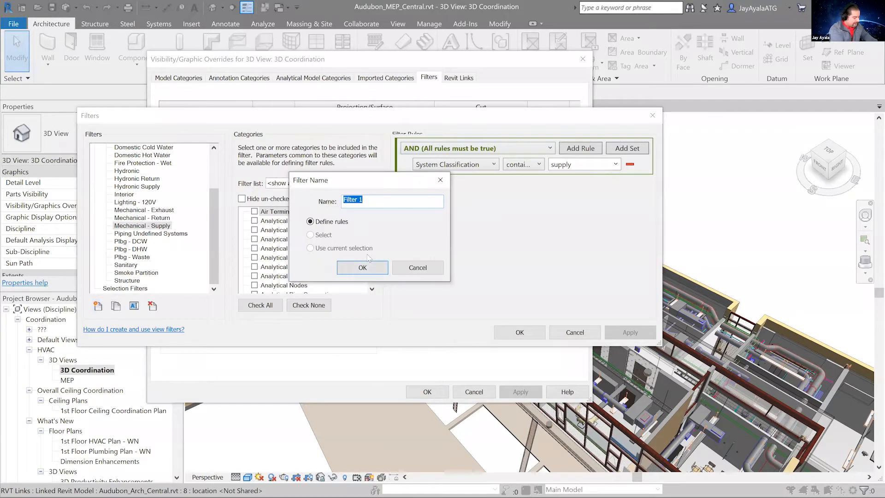
text(Duct - R)
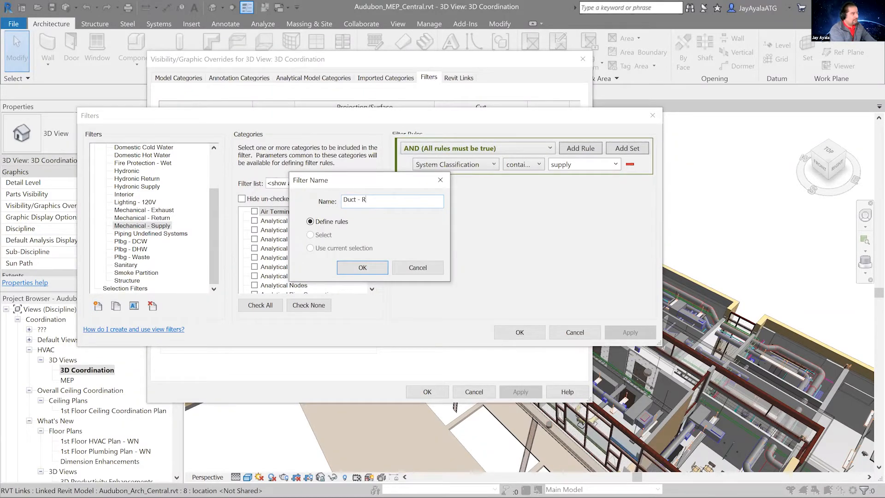
text(eturn)
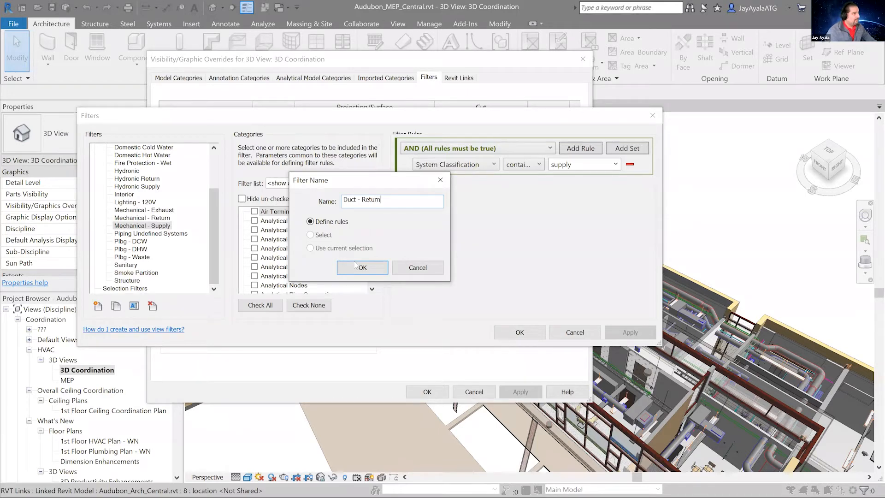
click(359, 272)
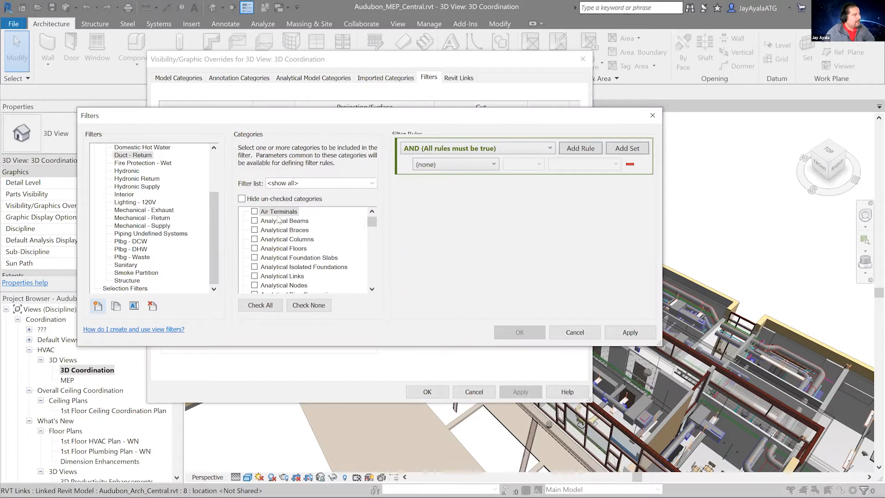
Limit the category list for the Duct - Return filter to the Mechanical discipline only
scroll(302, 249, down, 2)
scroll(303, 252, down, 5)
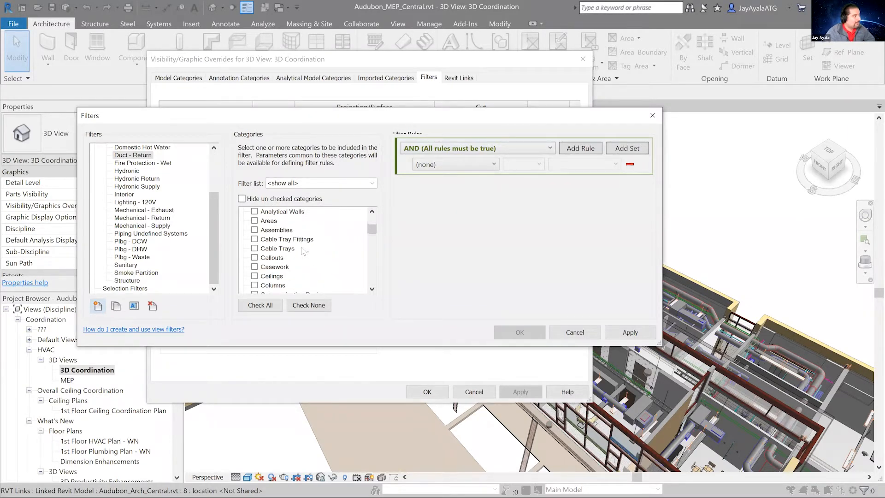
scroll(302, 252, down, 3)
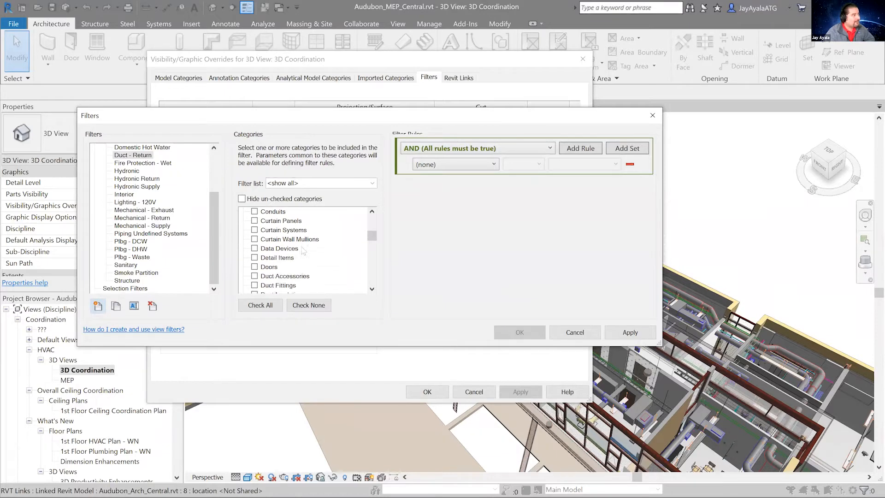
click(341, 183)
click(286, 193)
click(286, 203)
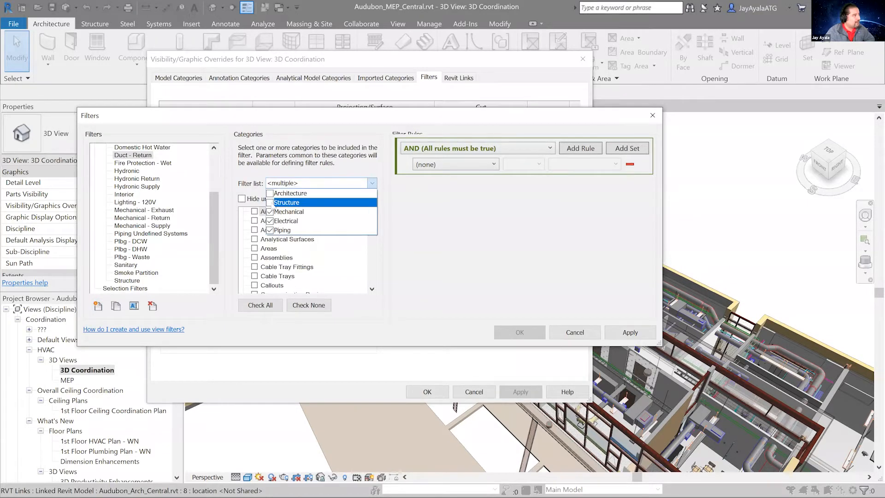
click(286, 221)
click(285, 231)
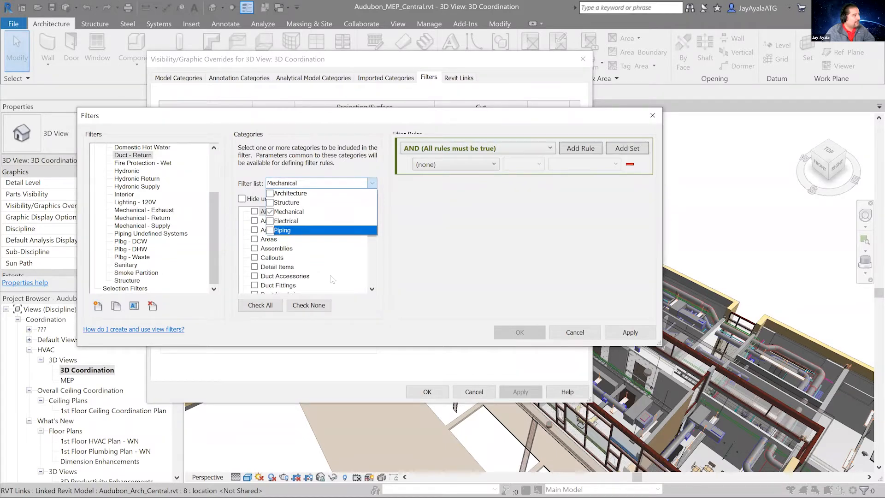
click(333, 279)
Include the Duct Fittings and Ducts categories in the Duct - Return filter
scroll(323, 277, down, 1)
scroll(320, 276, down, 1)
click(255, 249)
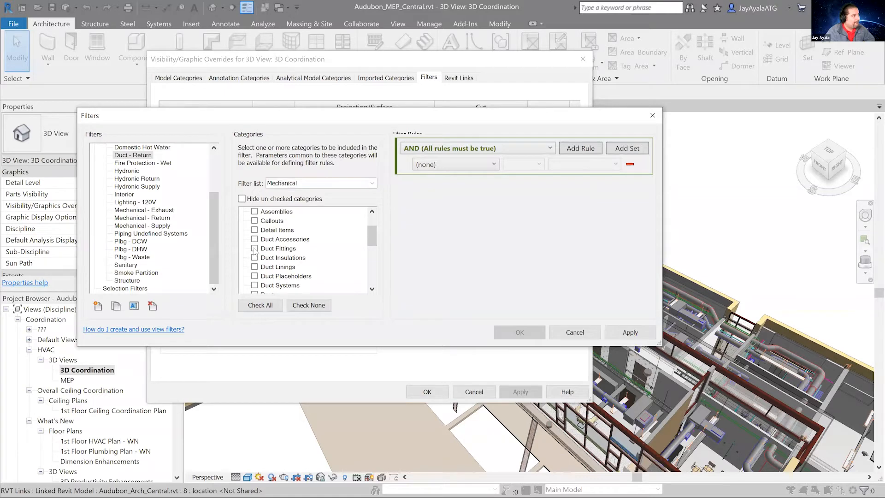
click(255, 248)
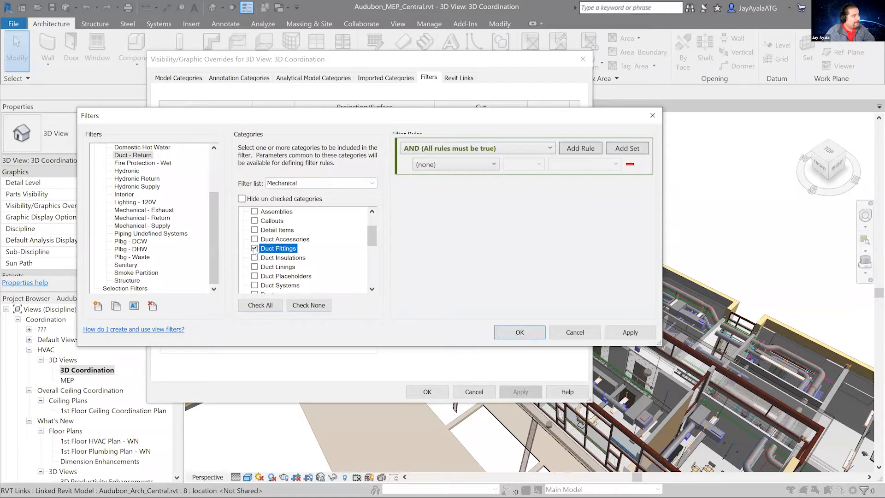
scroll(255, 282, down, 1)
click(254, 276)
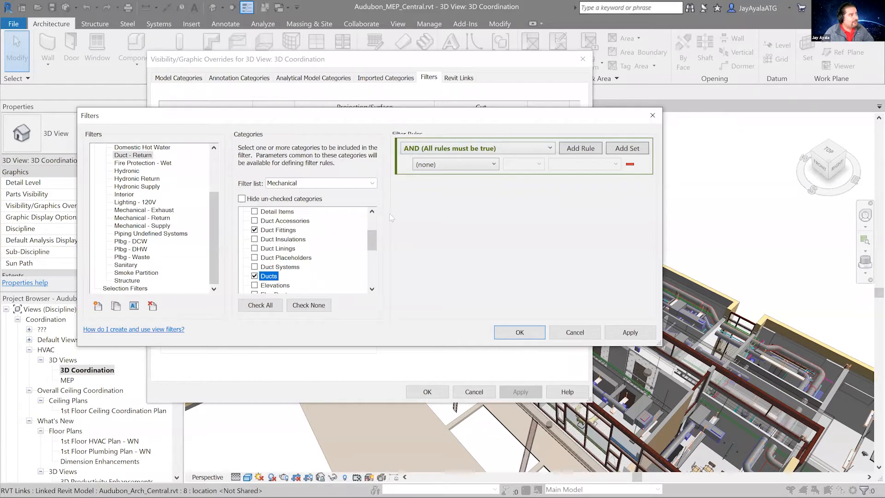
click(549, 148)
click(549, 148)
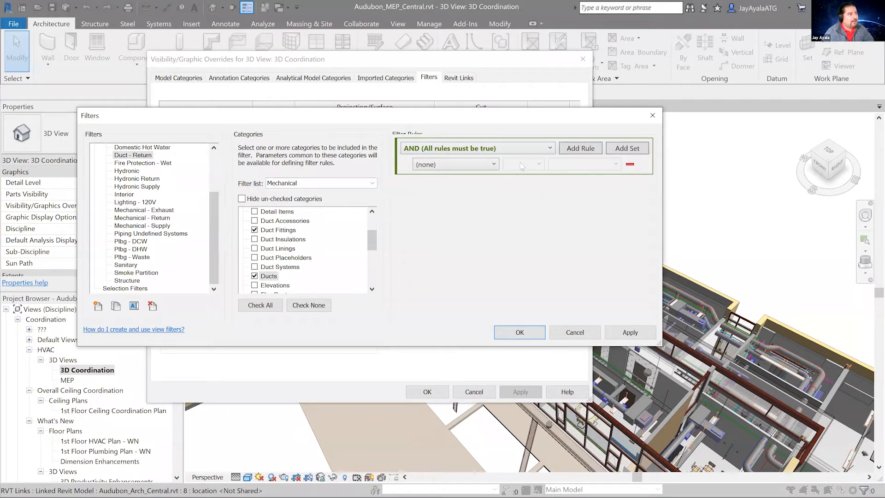
click(550, 148)
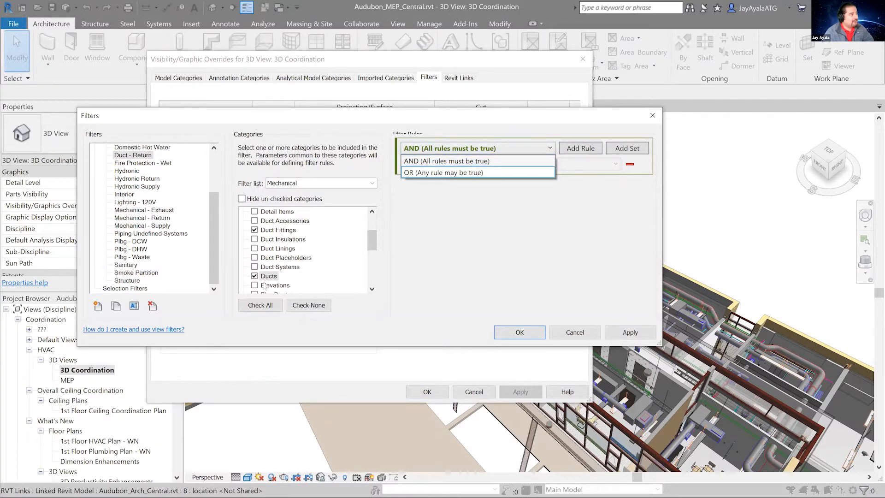
click(507, 164)
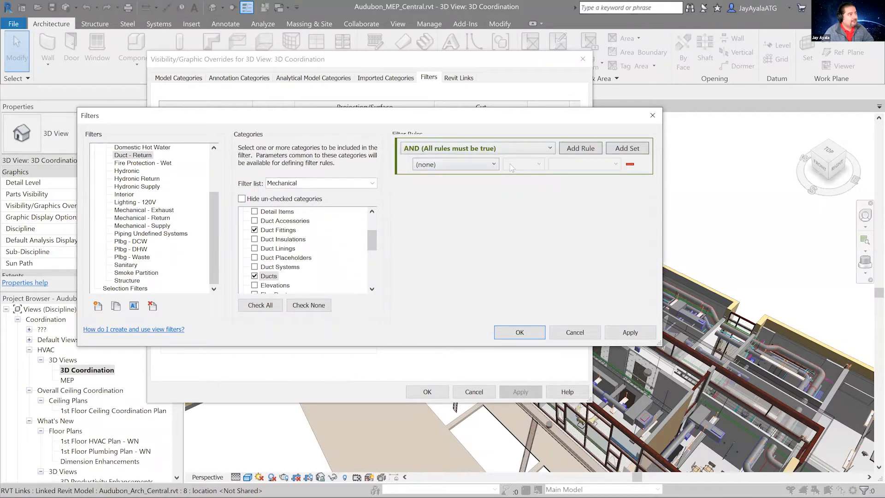
Try basing the Duct - Return rule on System Name with the equals operator, and view its available values
click(494, 164)
drag(505, 204, 509, 225)
scroll(506, 234, down, 4)
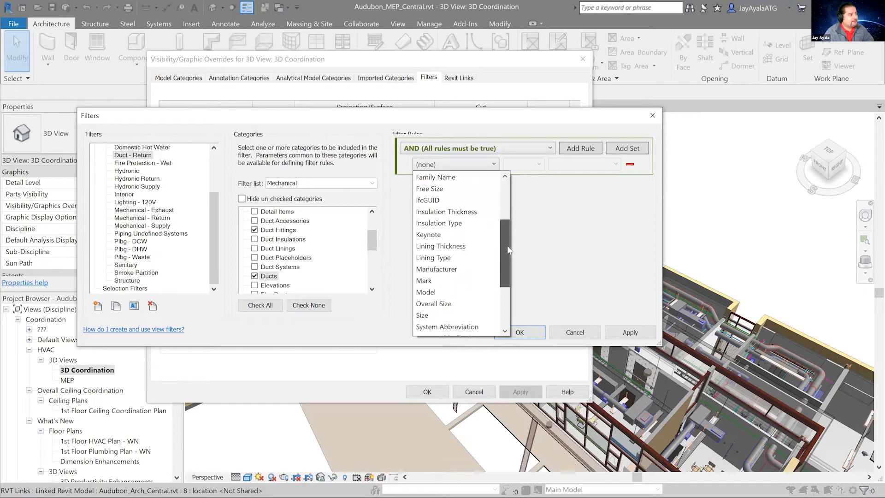
scroll(505, 278, down, 2)
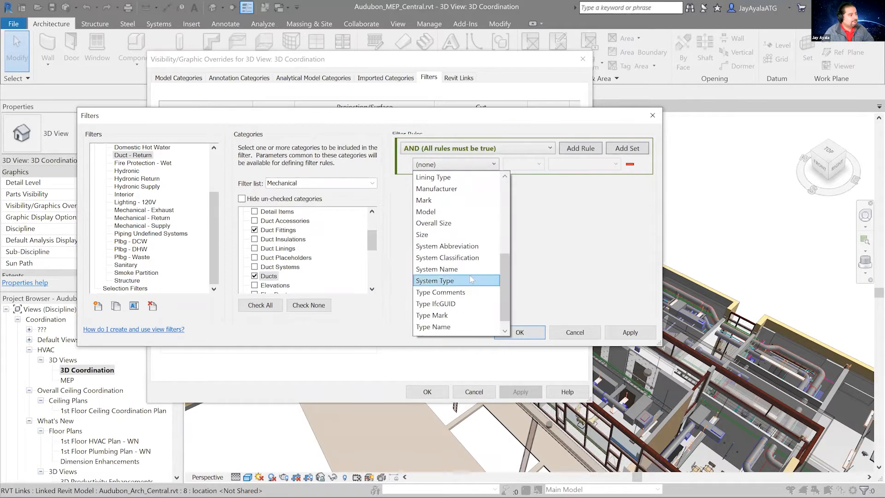
click(463, 270)
click(533, 164)
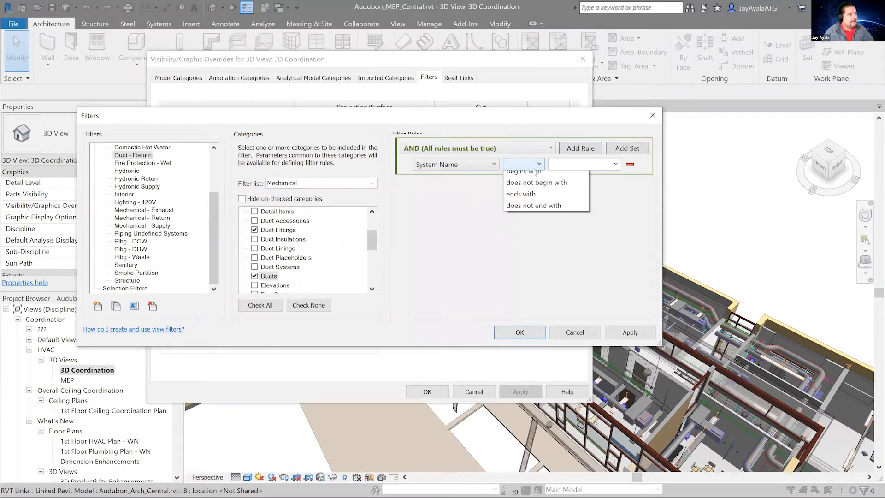
click(551, 181)
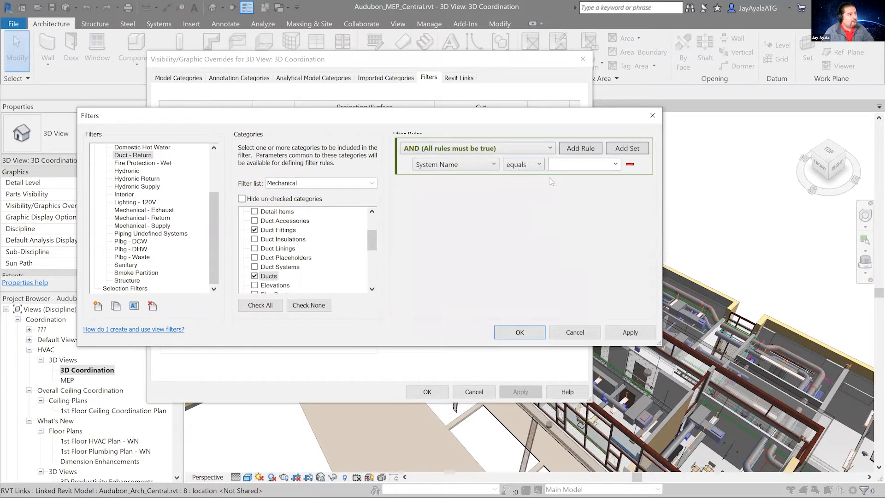
click(615, 164)
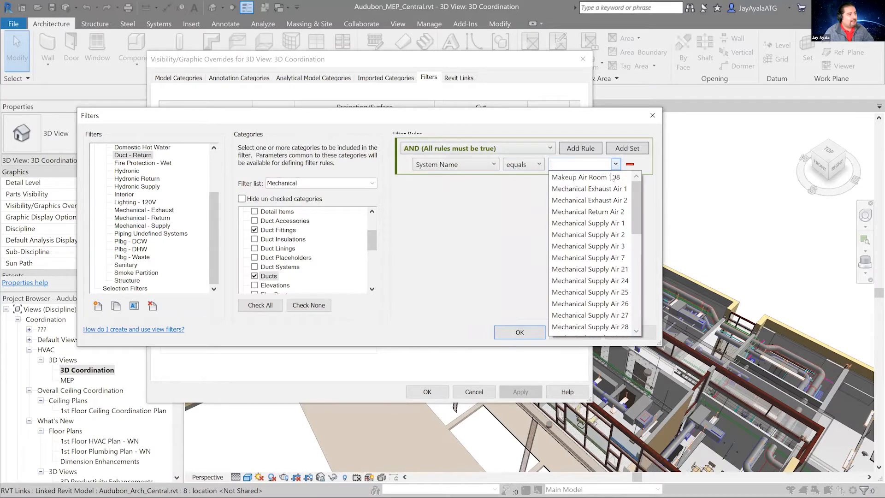
Set the Duct - Return rule to System Classification equals Return Air and apply it
click(494, 167)
click(494, 165)
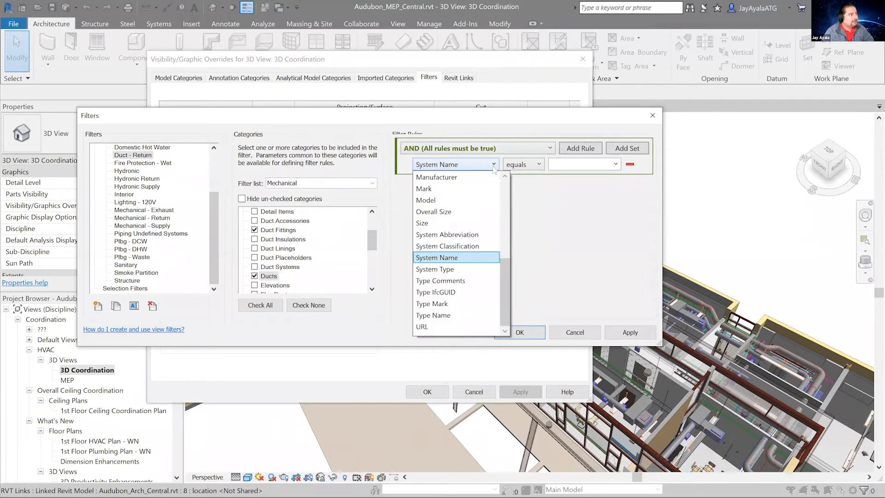
click(481, 247)
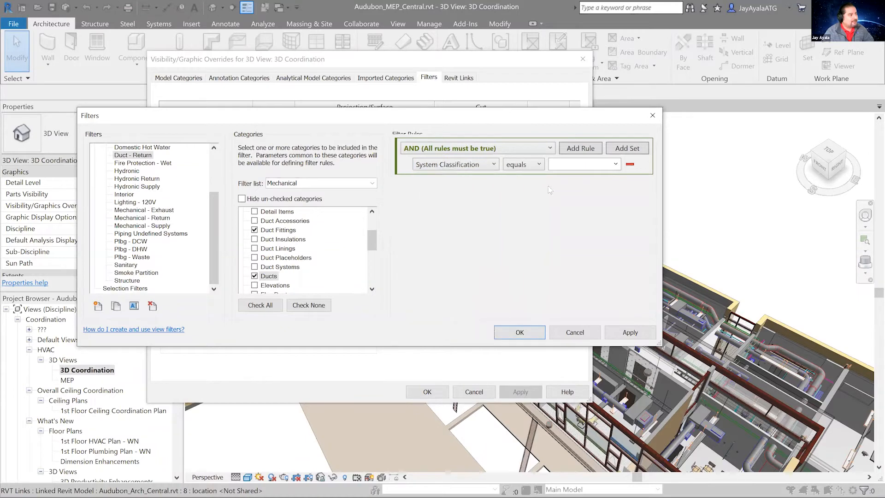
click(616, 165)
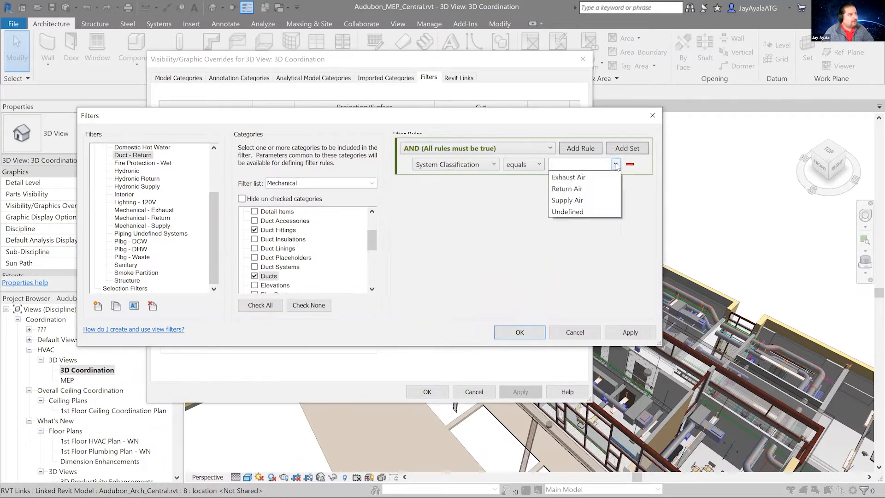
click(587, 190)
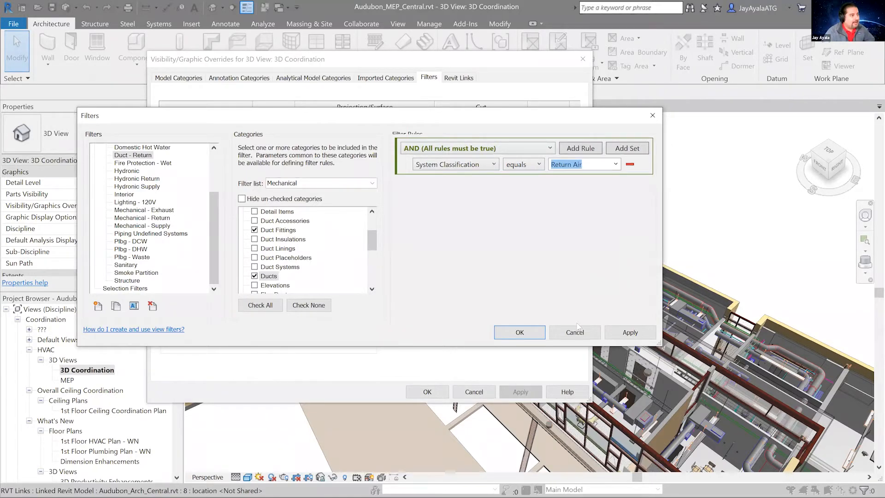
click(630, 332)
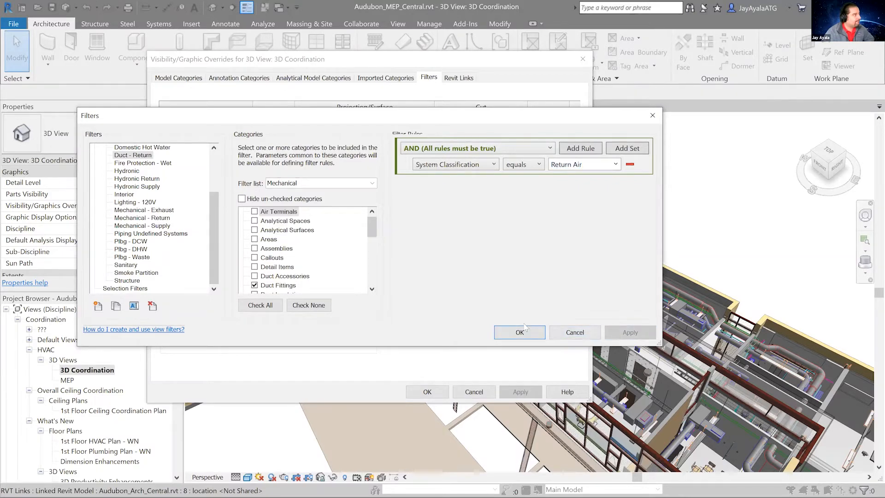
Duplicate the Duct - Return filter and rename the copy "Duct - Supply"
right_click(139, 157)
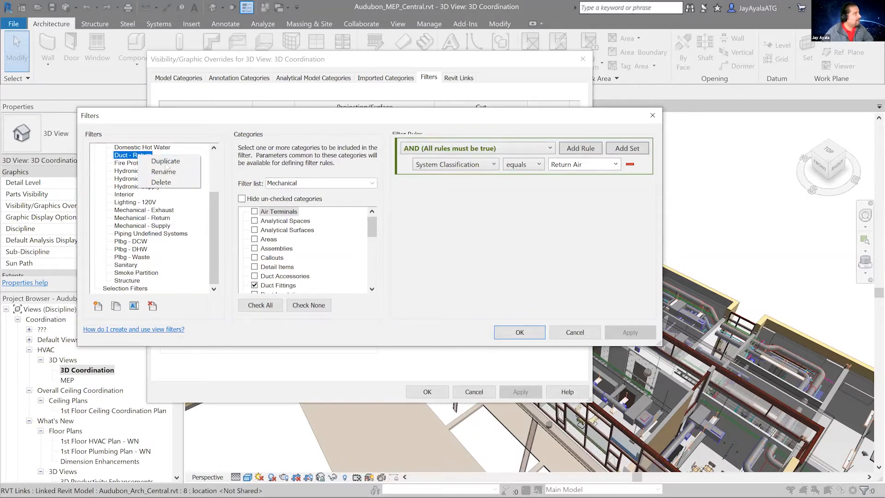
click(165, 162)
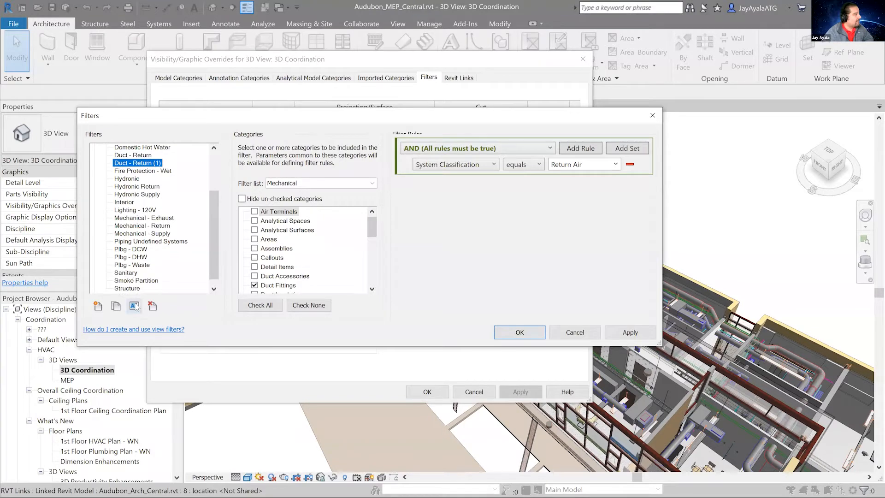
click(135, 306)
click(396, 236)
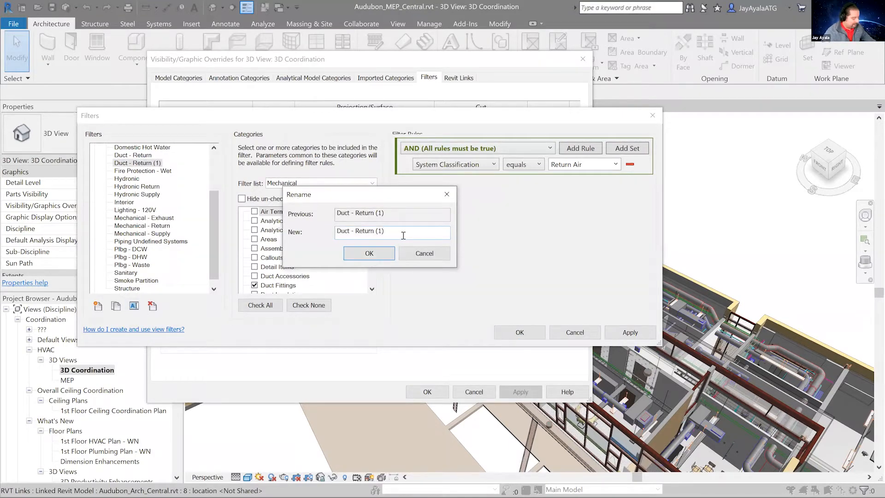
key(shift+Left)
key(shift+Left)
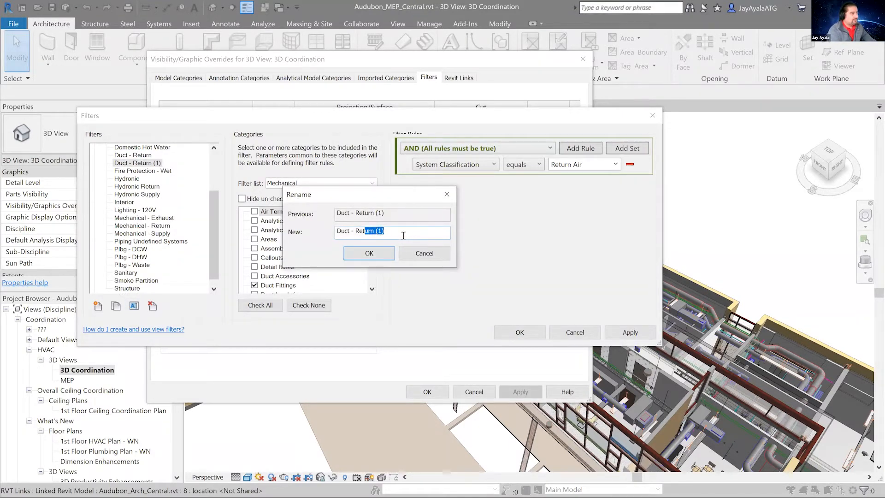
key(shift+Left)
key(shift+Left)
key(shift+Left)
text(supply)
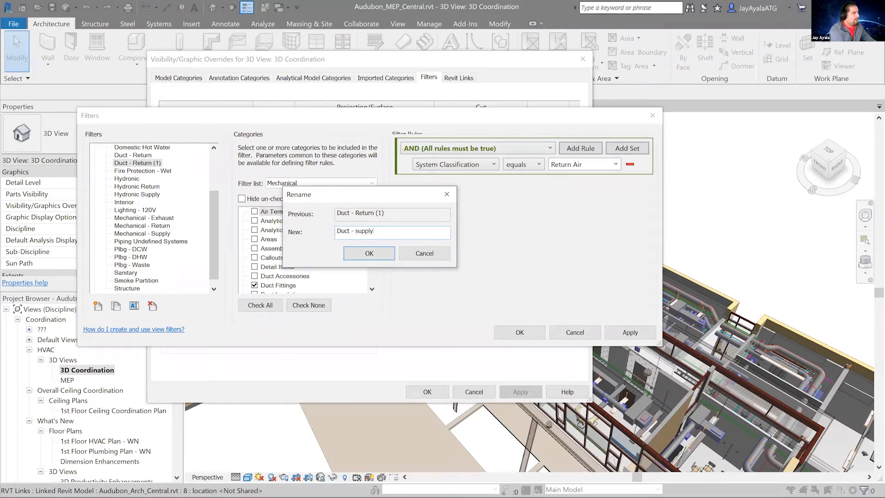
text(y)
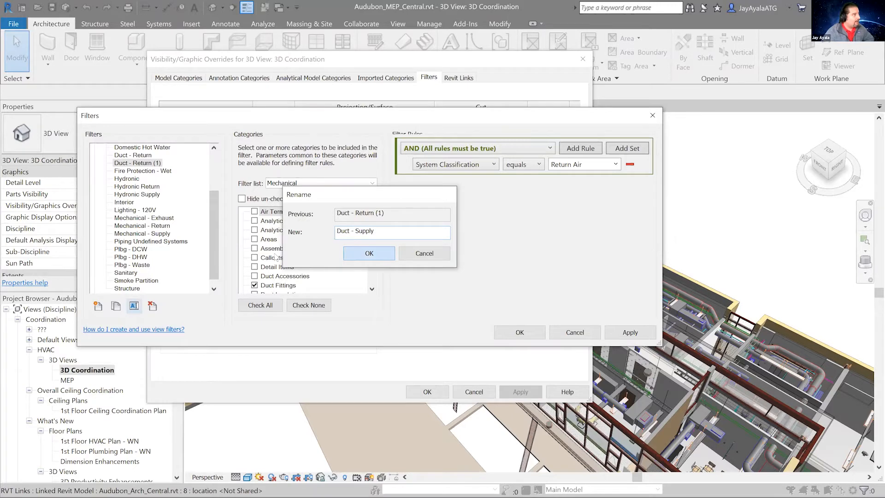
key(Return)
Check the Duct - Supply filter's categories, then set its System Classification rule value to Supply Air and apply it
scroll(297, 271, down, 1)
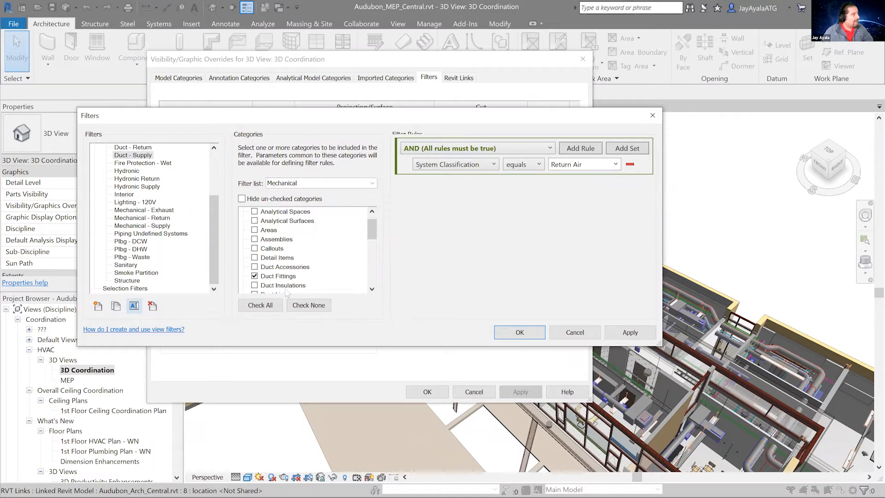
scroll(274, 265, down, 4)
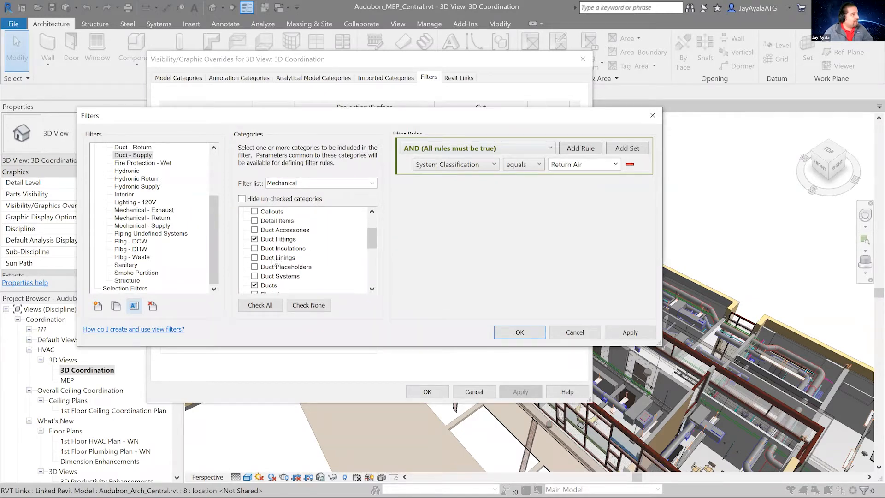
scroll(277, 265, down, 1)
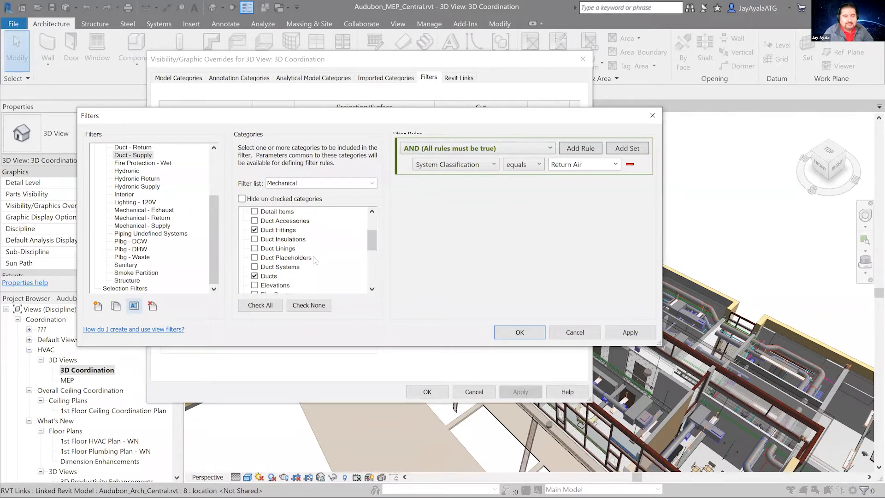
click(616, 165)
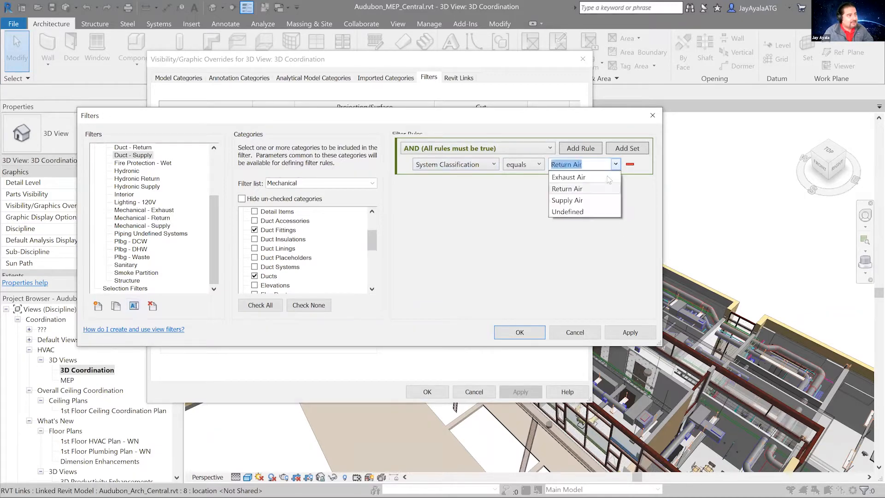
click(592, 201)
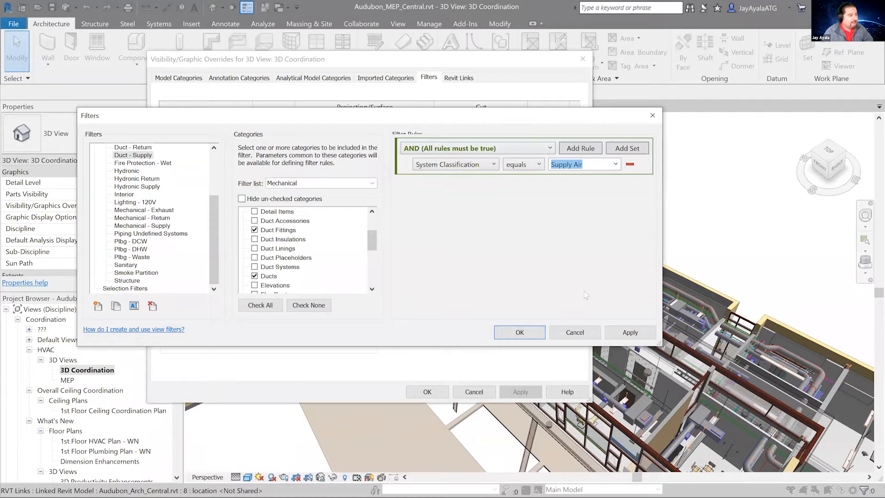
click(630, 332)
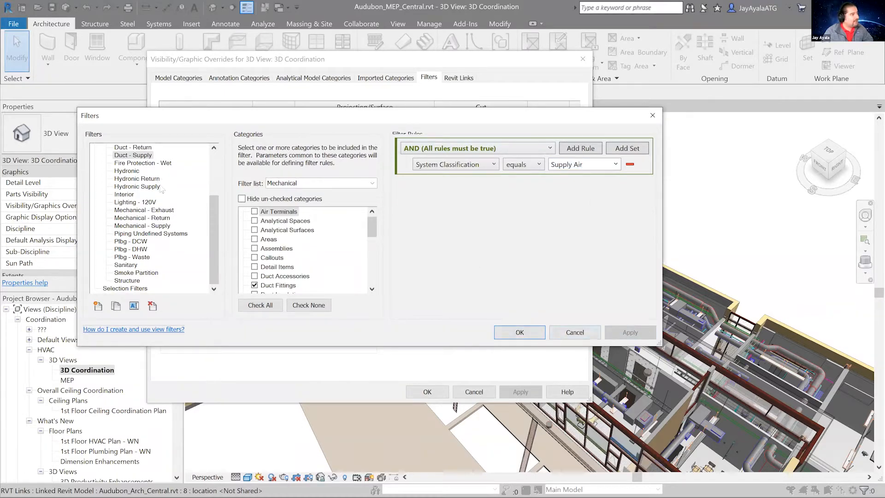
Compare the rules of the Duct - Return and Duct - Supply filters
scroll(164, 193, up, 1)
scroll(165, 203, up, 1)
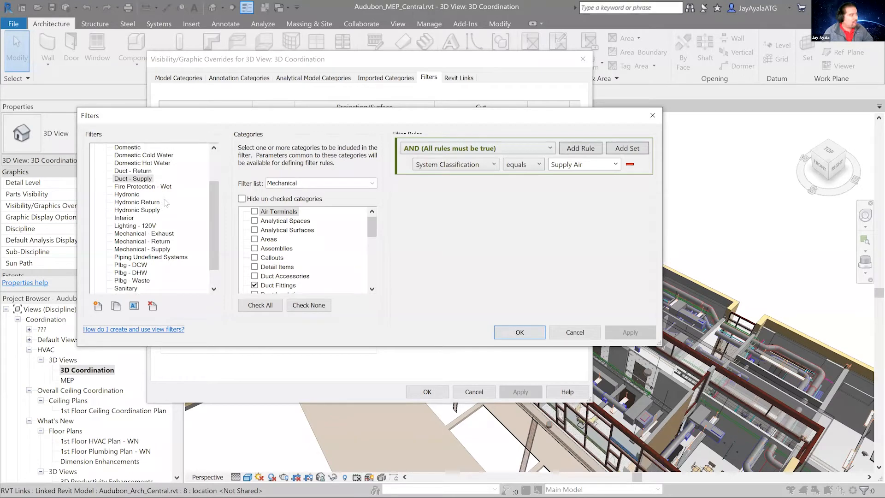
click(143, 171)
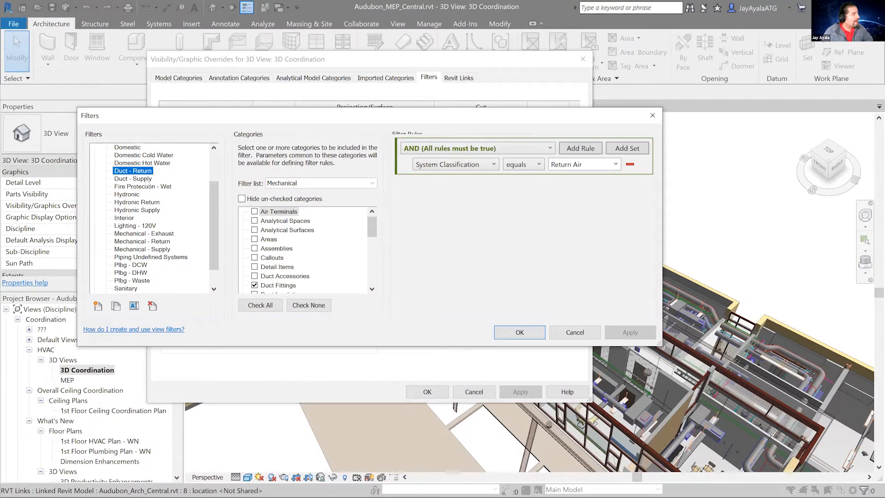
click(146, 180)
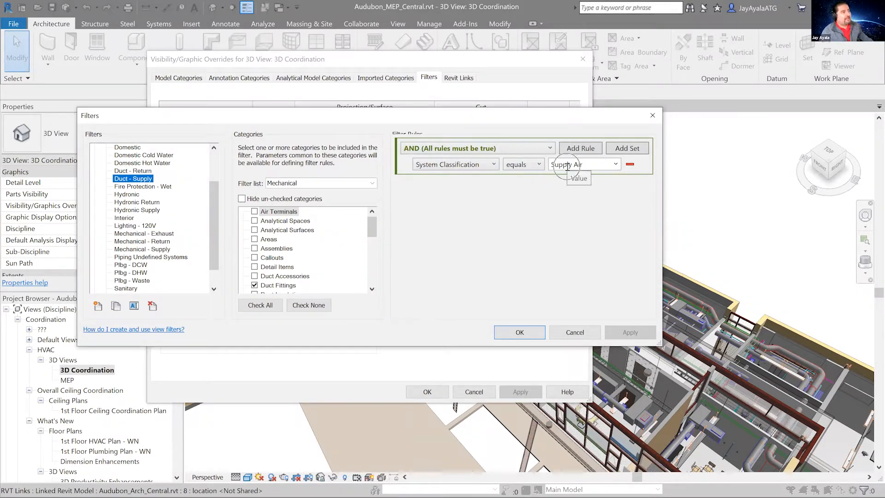
Switch between the Duct - Return and Duct - Supply filters to check the System Classification value of each
key(ctrl)
key(ctrl)
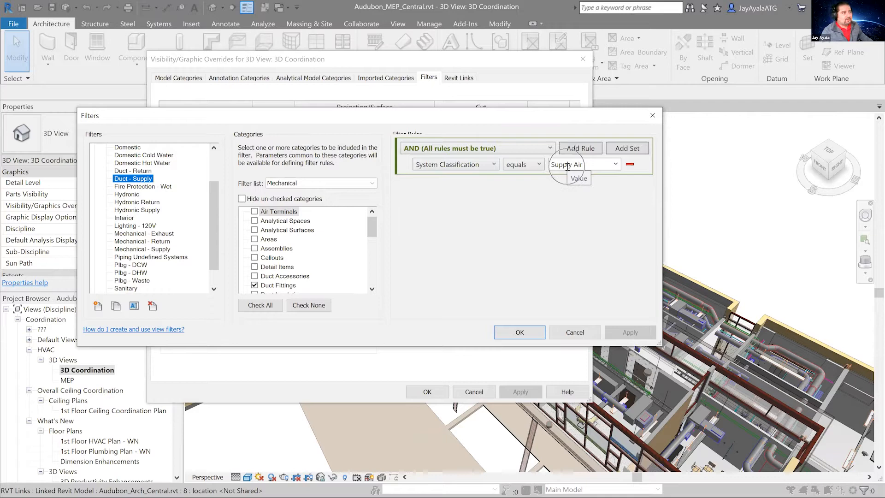
click(141, 172)
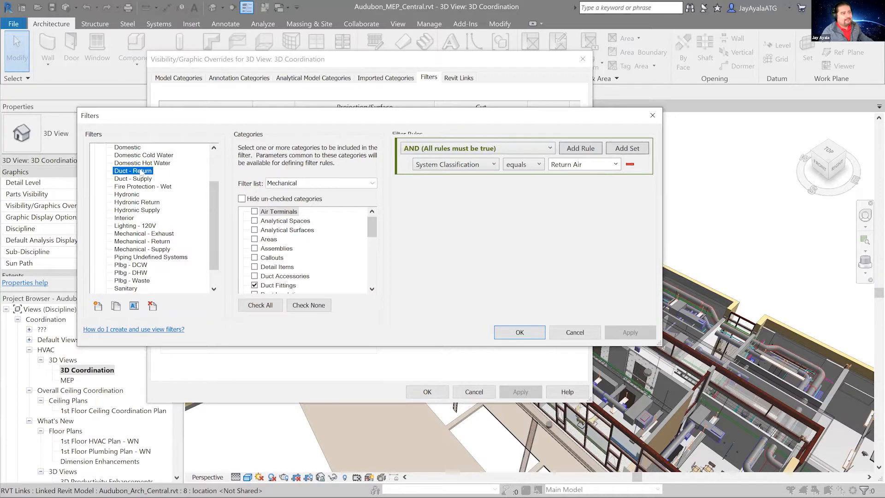
click(146, 180)
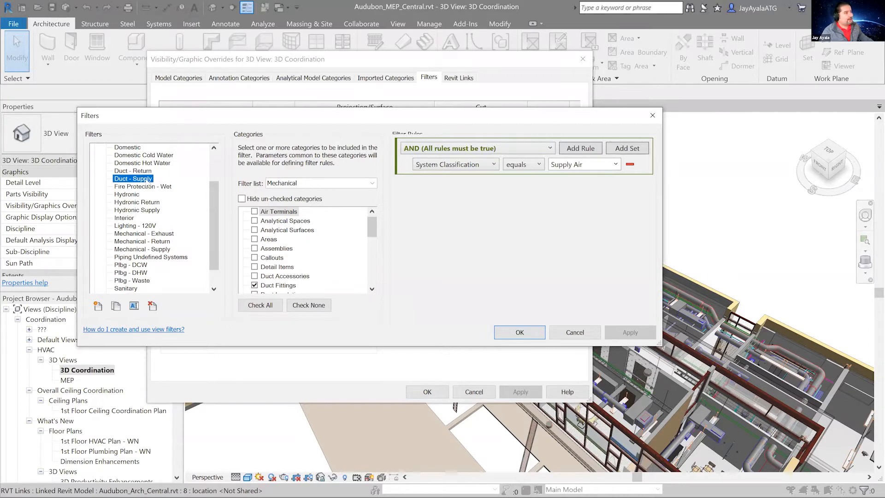
click(146, 171)
click(146, 179)
click(144, 172)
click(146, 180)
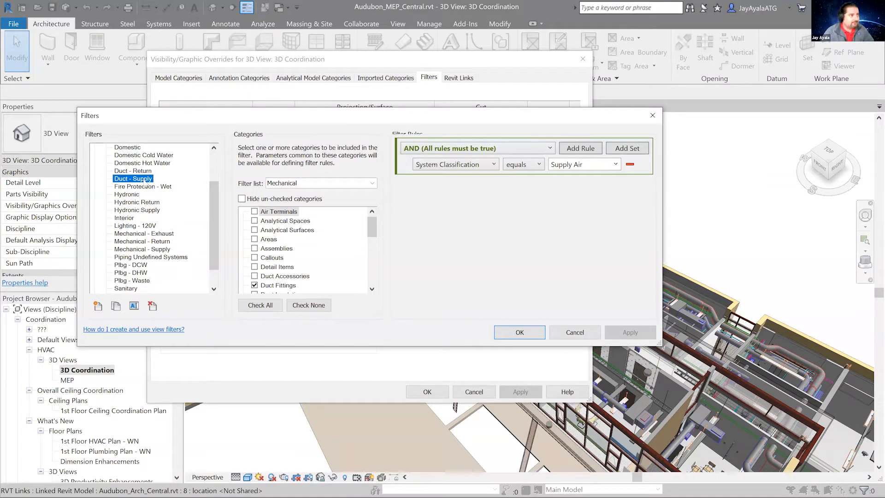
Duplicate the Duct - Supply filter and rename the copy "Duct - Exhaust"
right_click(146, 182)
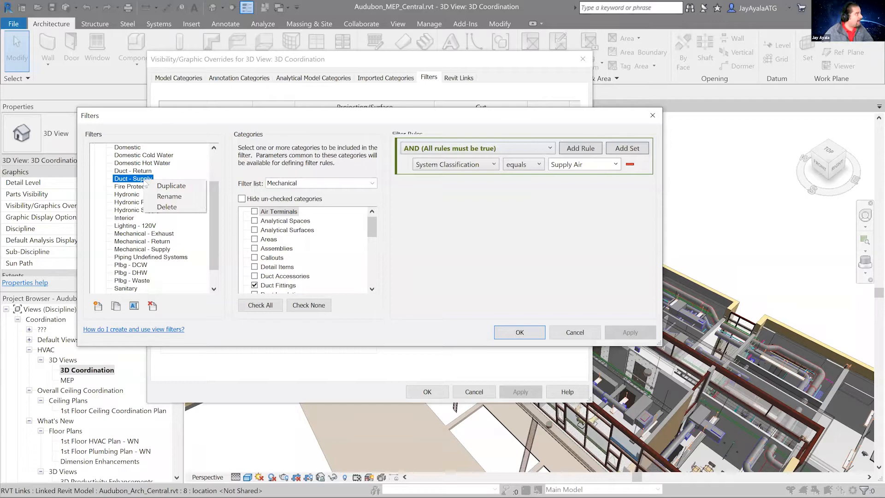
click(168, 185)
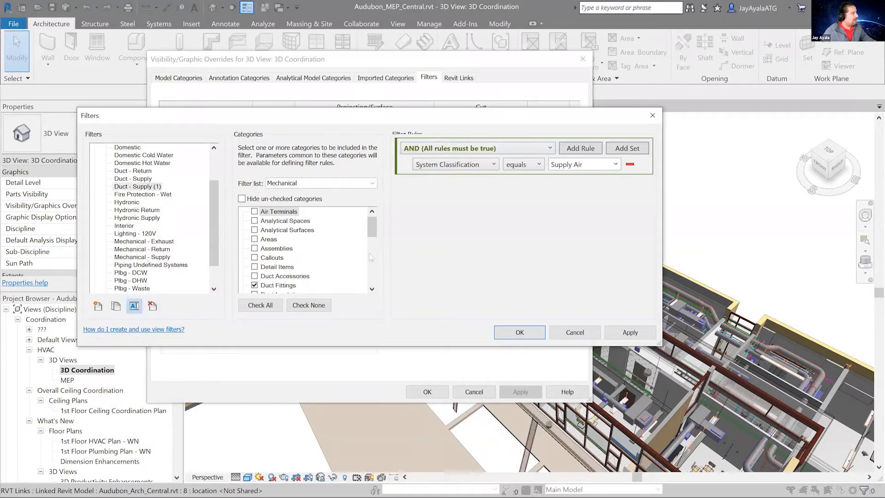
click(134, 306)
drag(399, 228, 353, 231)
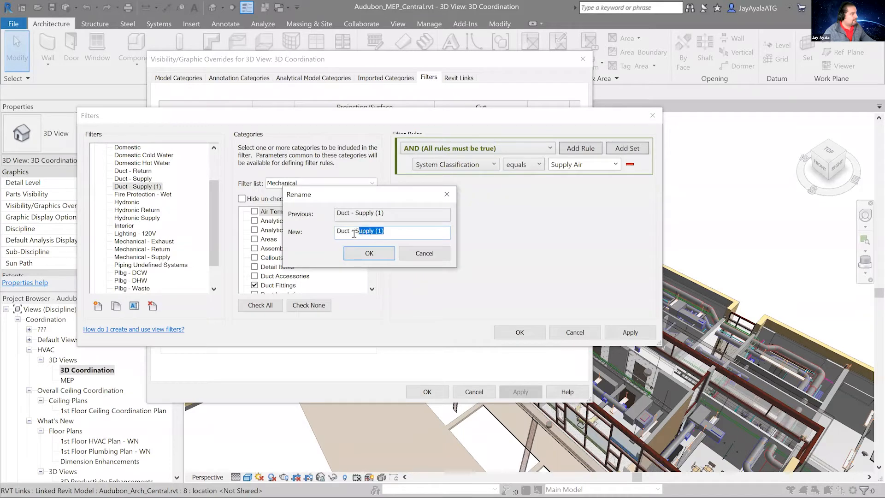
text(Exhaust)
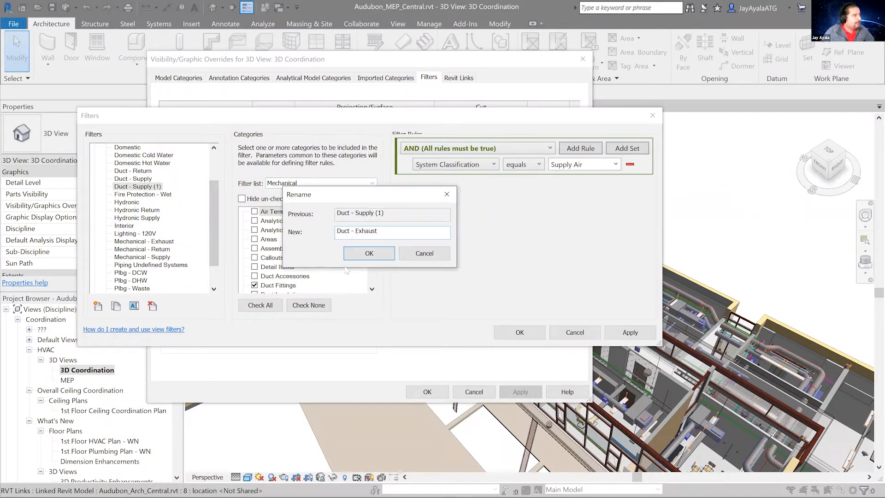
click(369, 258)
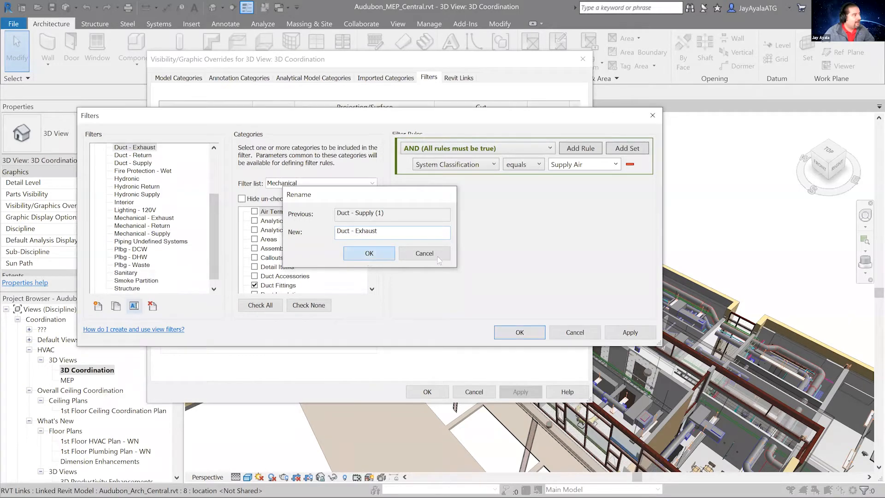
Set the Duct - Exhaust rule's System Classification value to Exhaust Air, check it against the Return and Supply rules, and apply the filter definitions
click(615, 165)
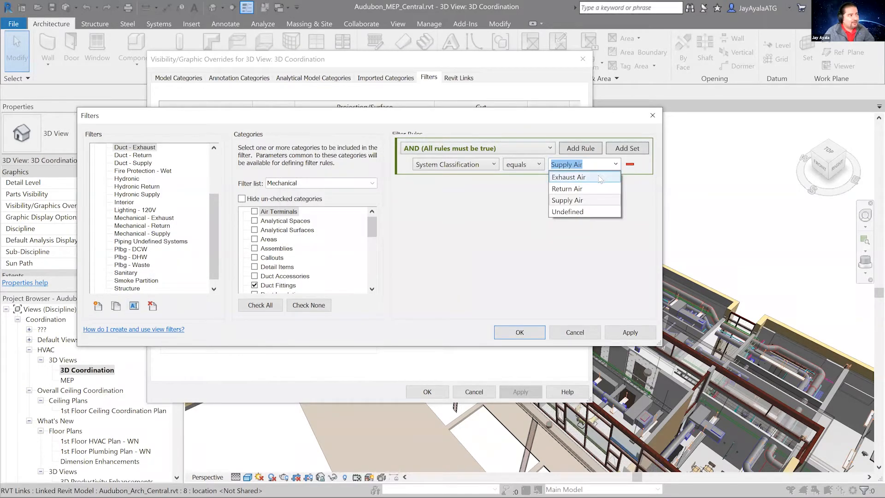
click(600, 177)
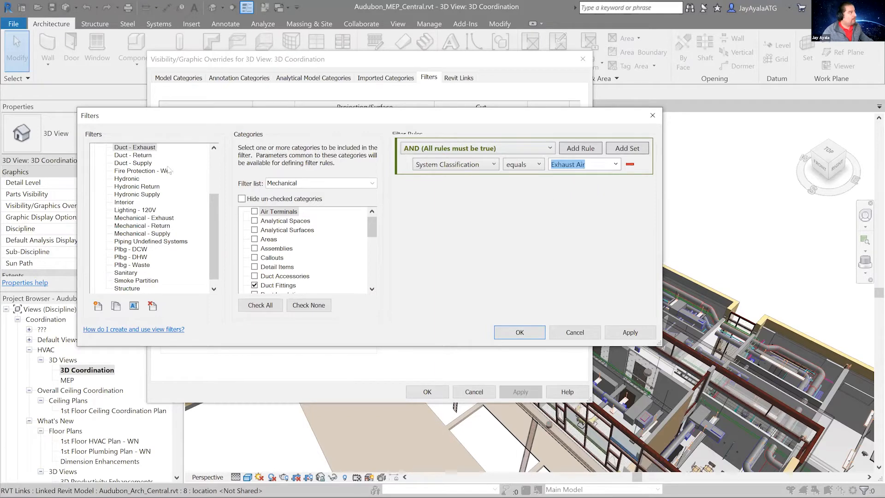
scroll(214, 216, up, 1)
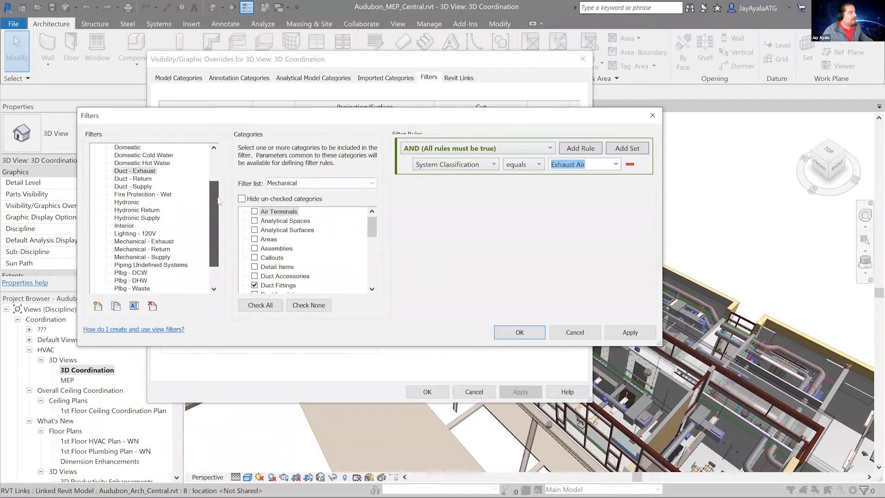
click(145, 179)
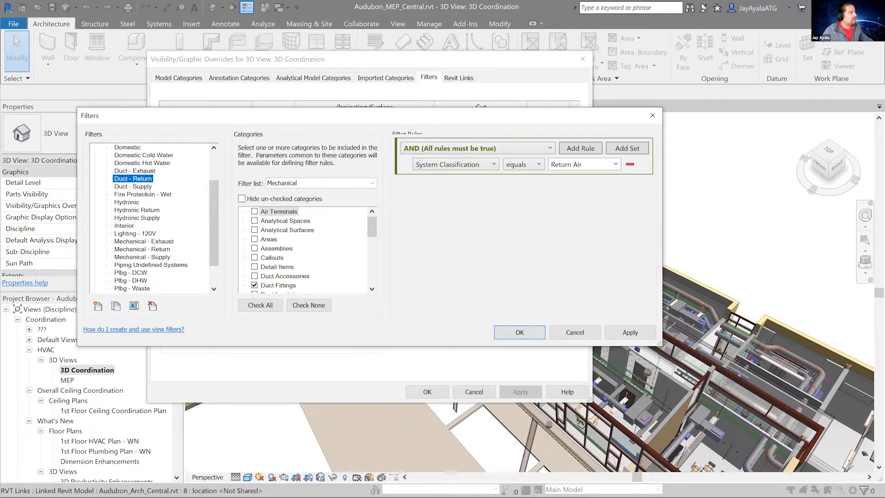
click(146, 186)
click(146, 171)
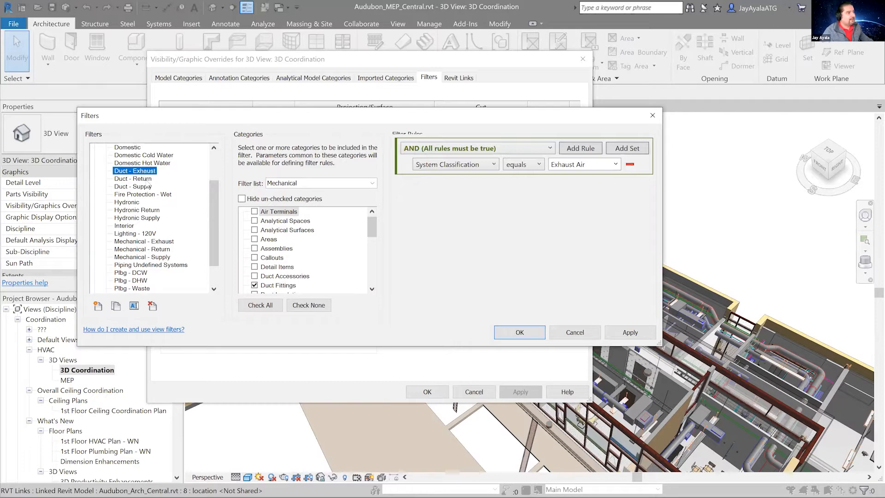
click(148, 187)
click(148, 171)
click(149, 179)
click(151, 186)
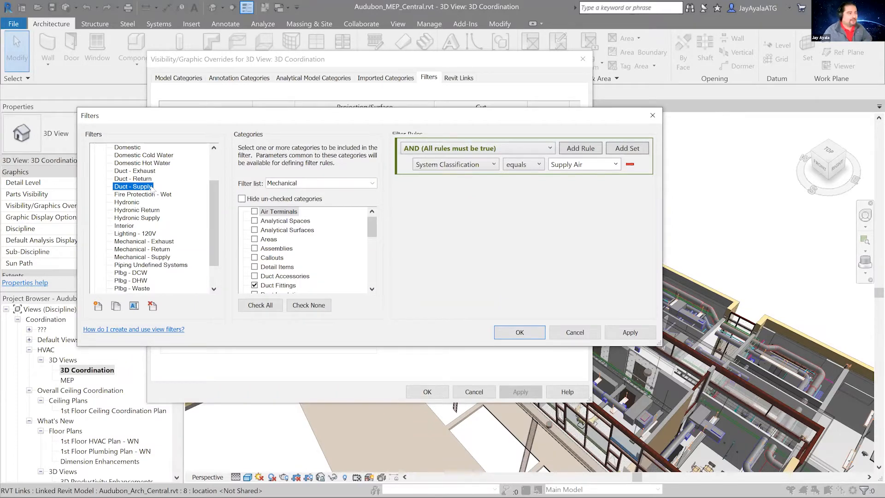
click(622, 336)
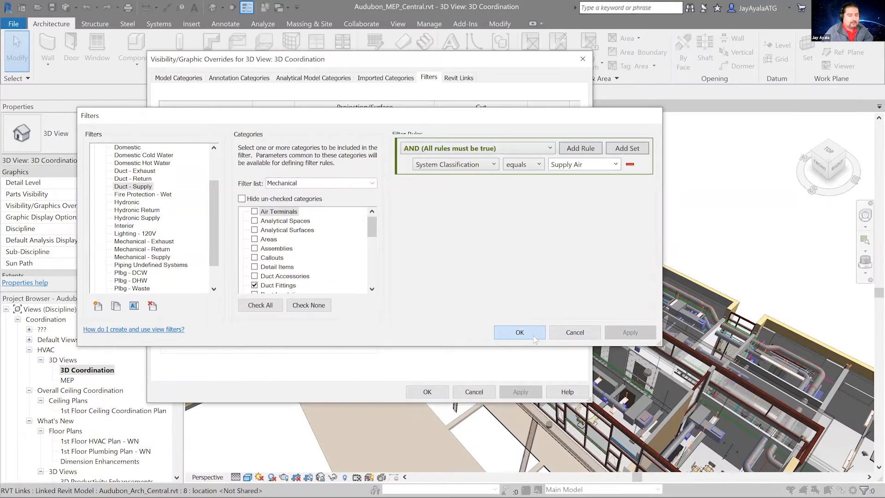
click(519, 334)
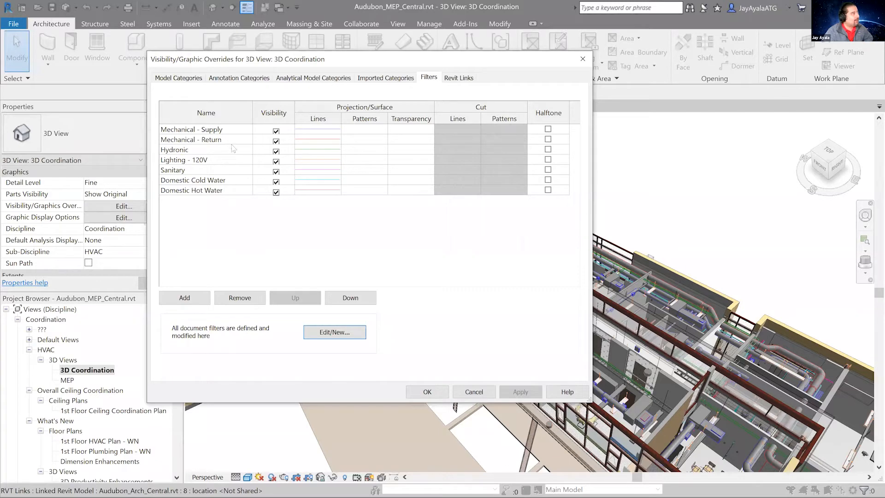
Remove the Mechanical - Supply and Mechanical - Return filters from the 3D Coordination view and accept the overrides
click(234, 131)
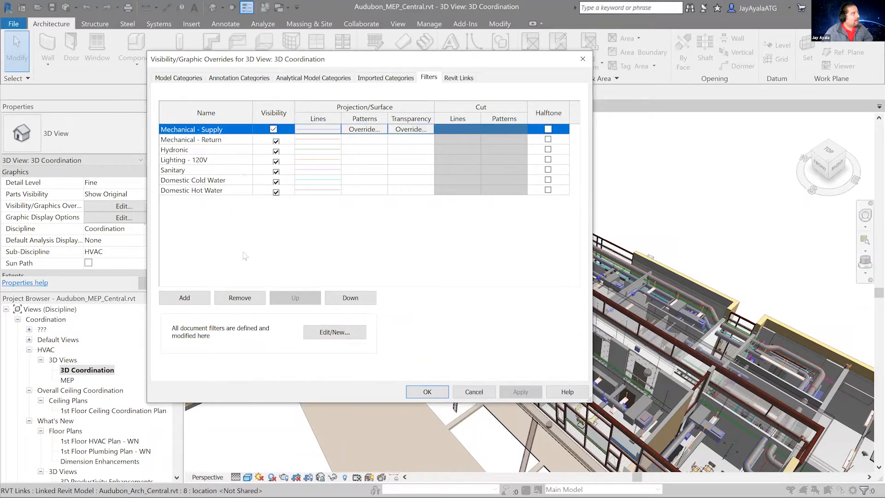
click(247, 298)
click(236, 131)
click(241, 298)
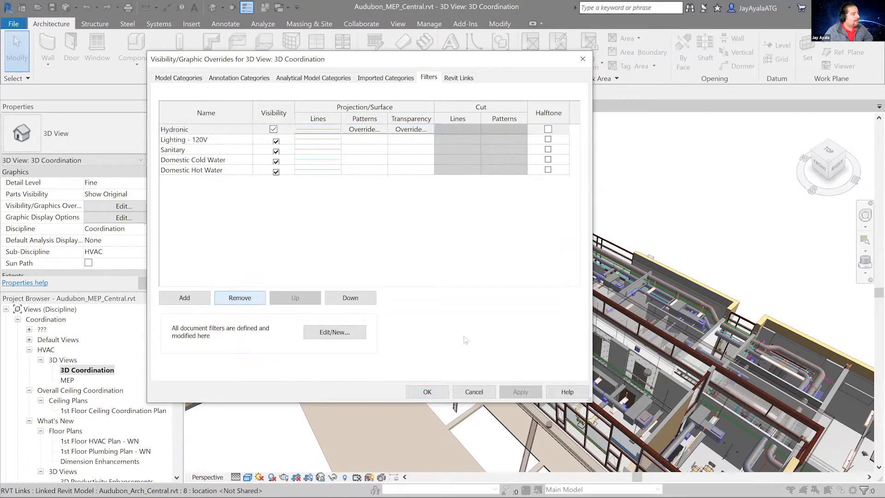
click(432, 394)
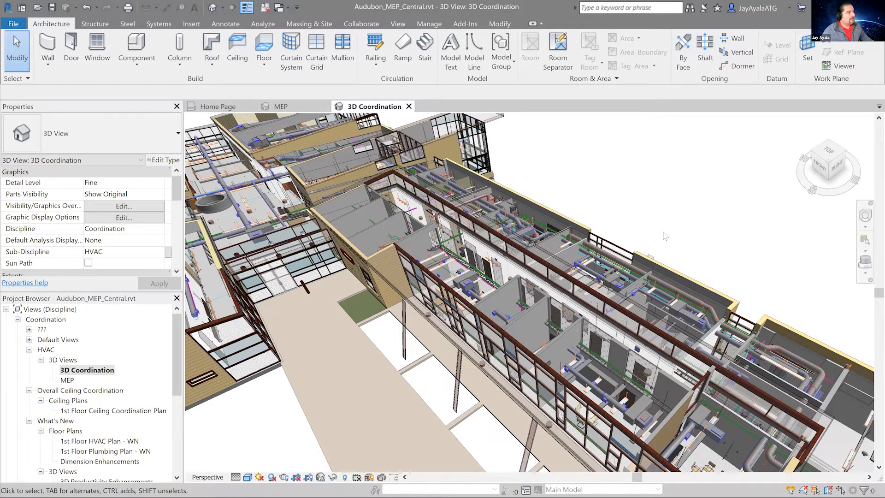
Add the Duct - Exhaust, Duct - Return and Duct - Supply filters to the 3D Coordination view's visibility/graphic overrides
key(v)
key(v)
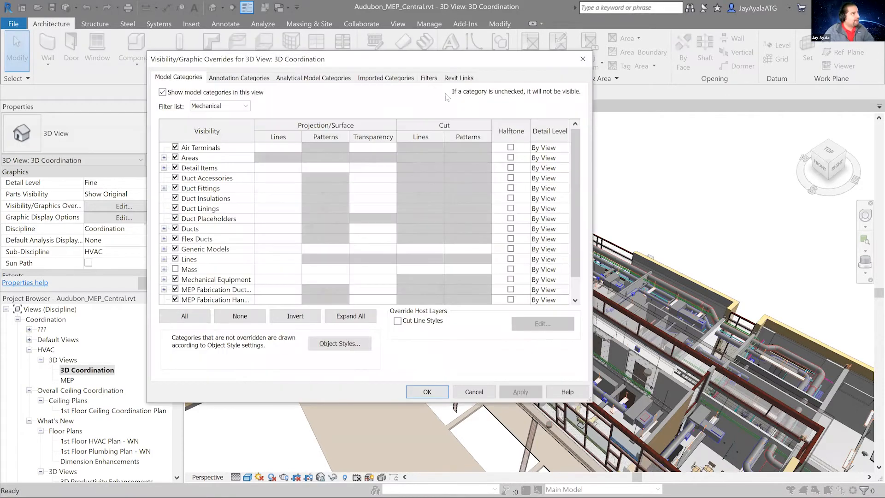
click(429, 79)
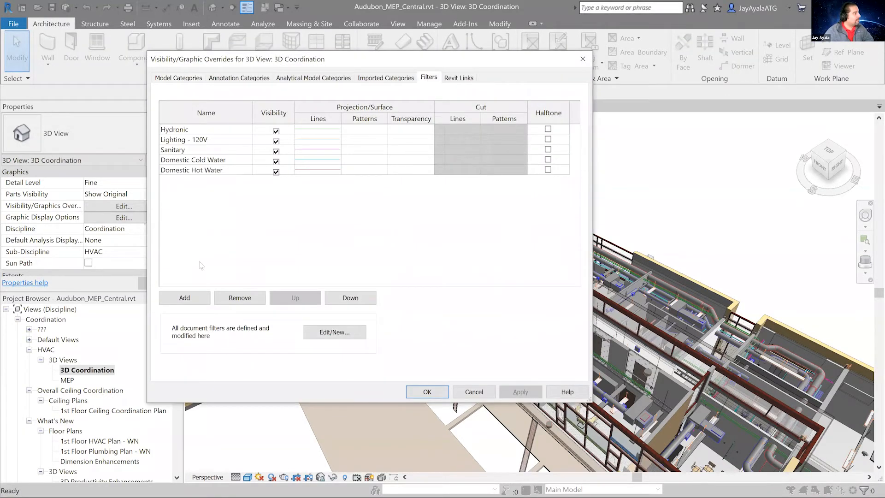
click(184, 298)
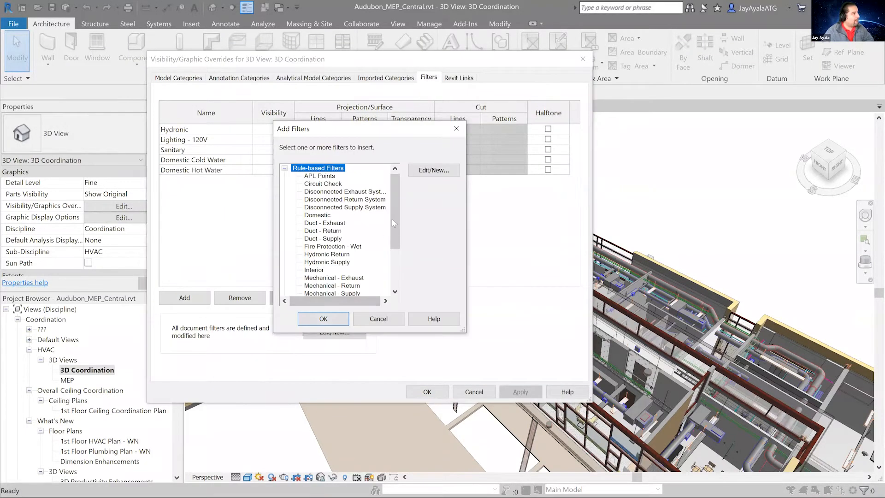
click(343, 224)
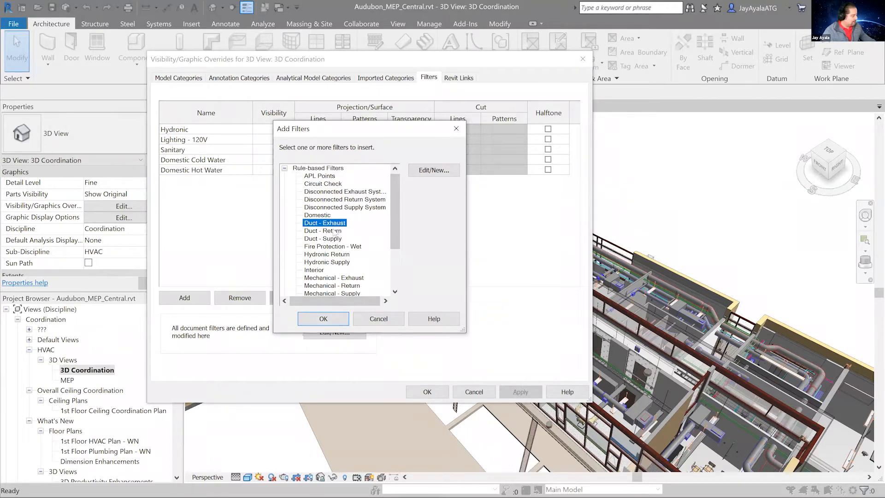
shift+click(333, 239)
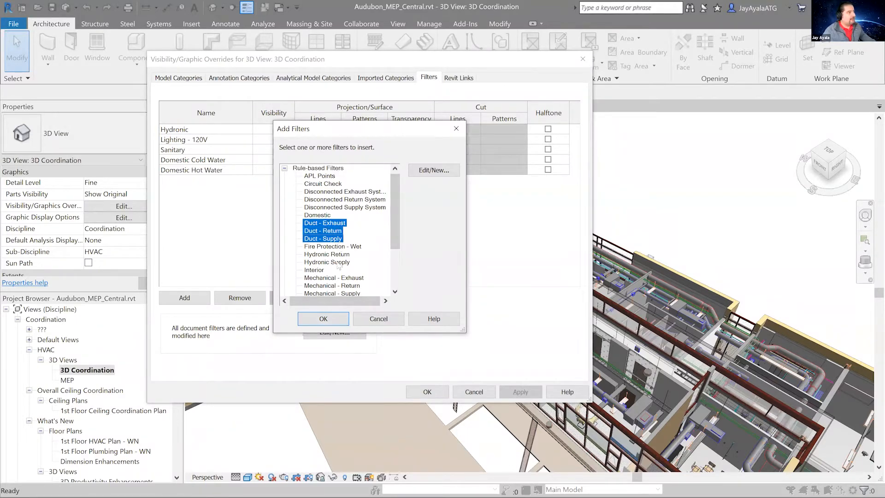
click(324, 318)
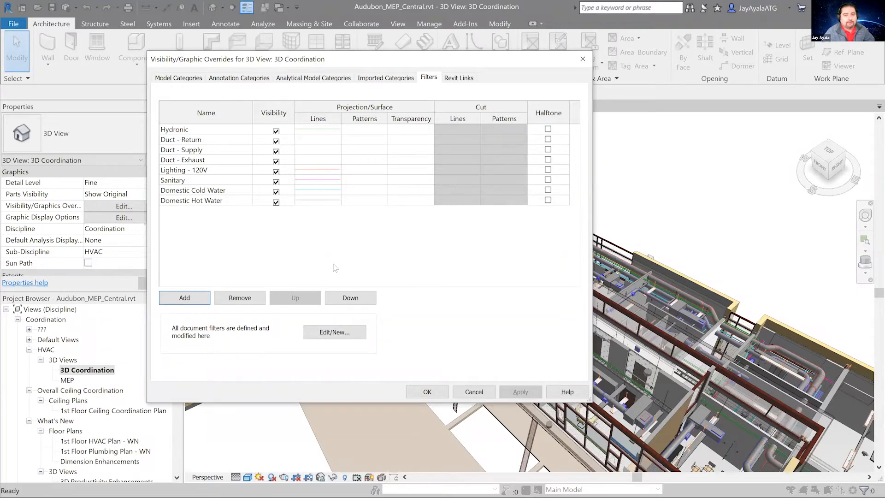
Override the Duct - Return filter's projection/surface background pattern with a blue solid fill and apply it to the view
click(213, 141)
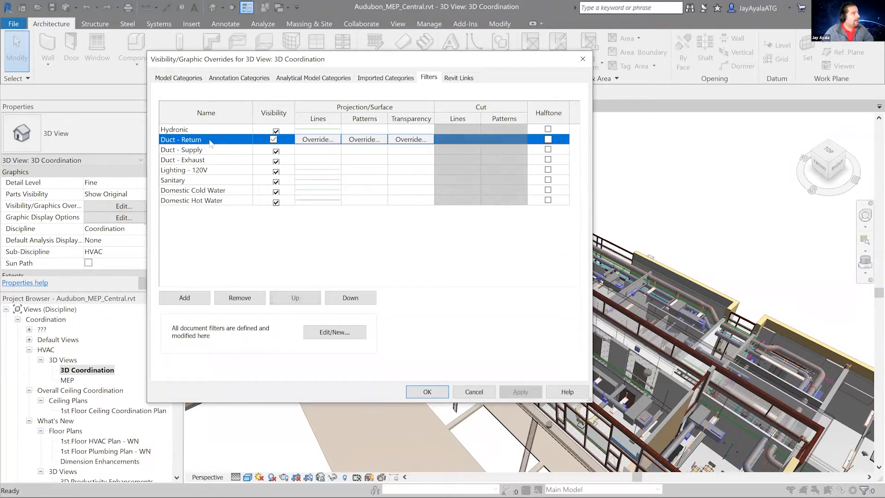
click(377, 139)
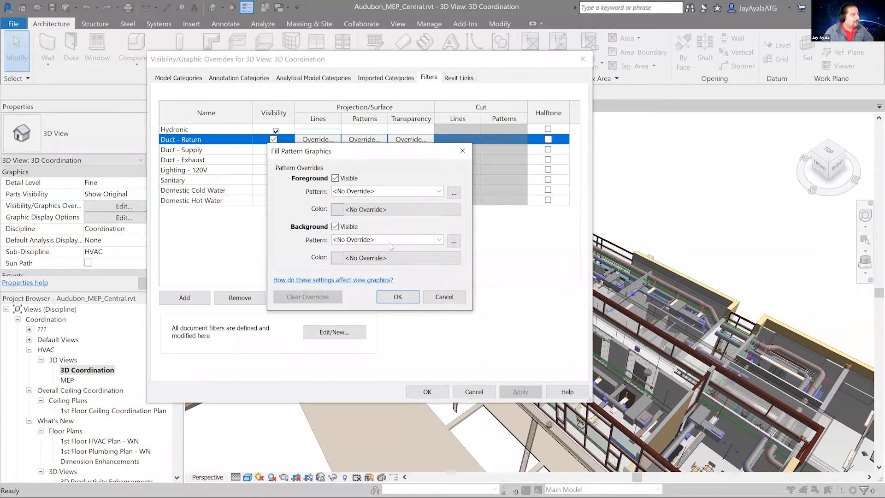
click(417, 259)
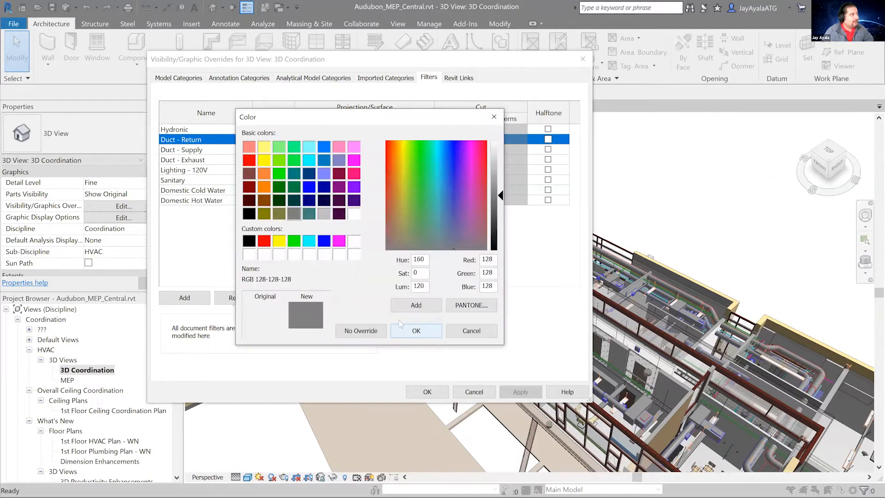
click(325, 243)
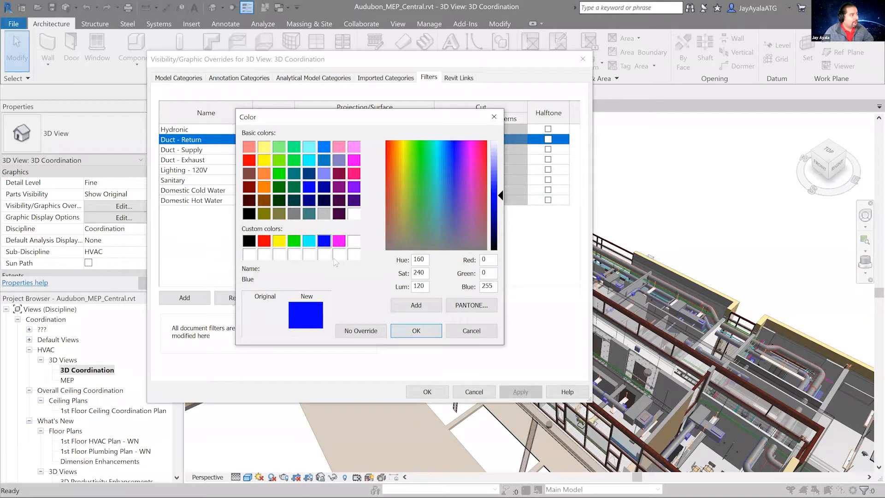
click(407, 331)
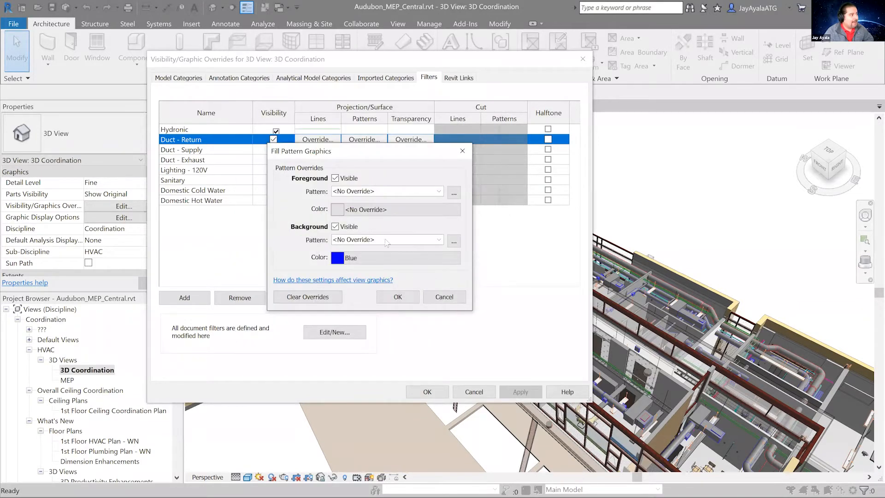
click(436, 240)
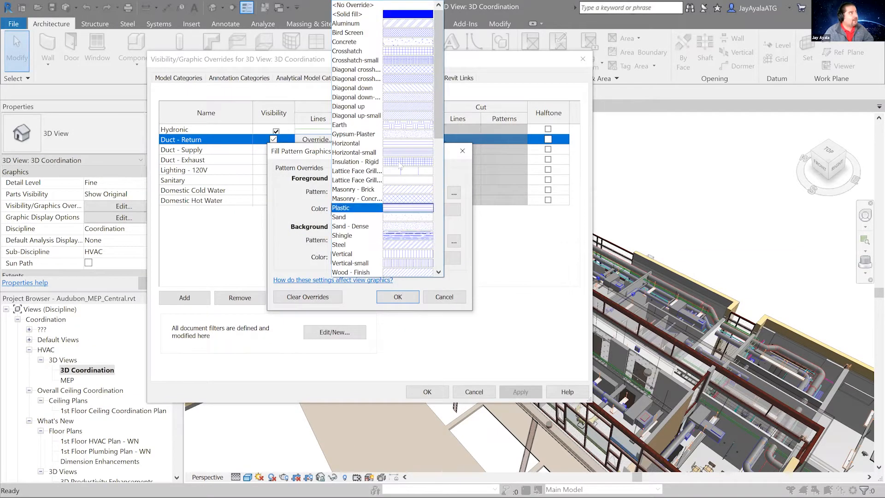
click(372, 15)
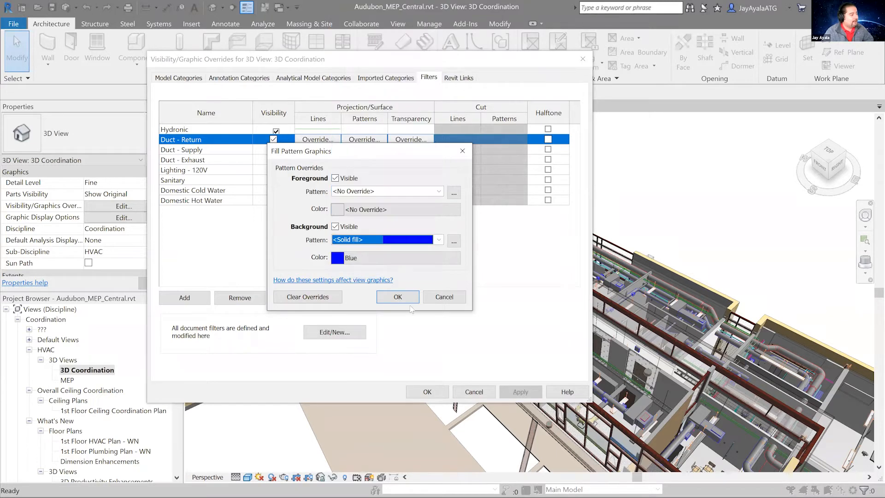
click(398, 297)
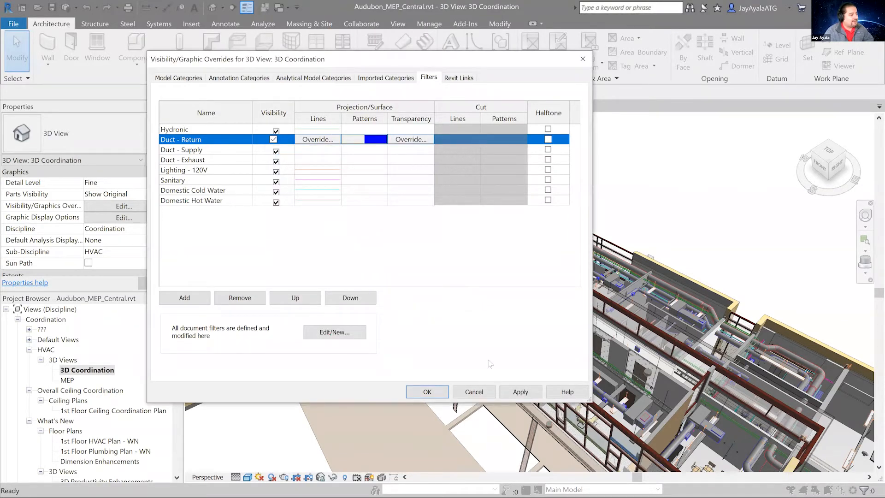
click(526, 393)
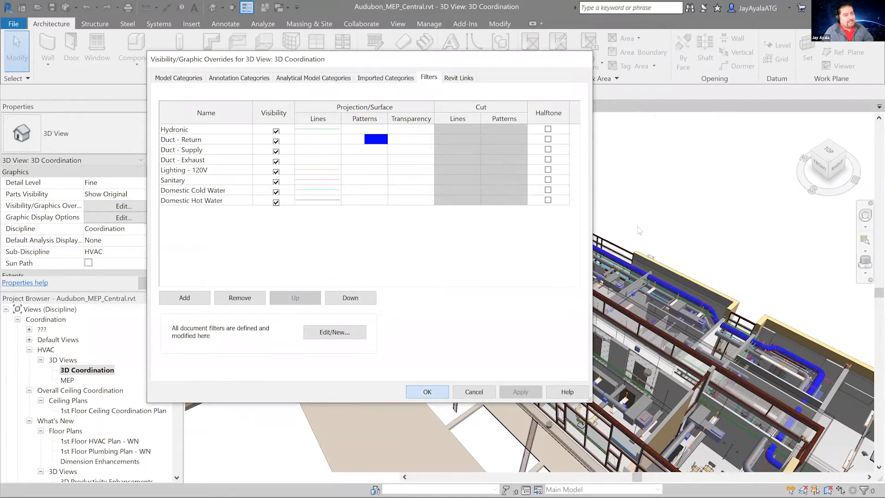
Override the Duct - Supply filter's projection/surface background pattern with a red solid fill in the 3D Coordination view
key(Return)
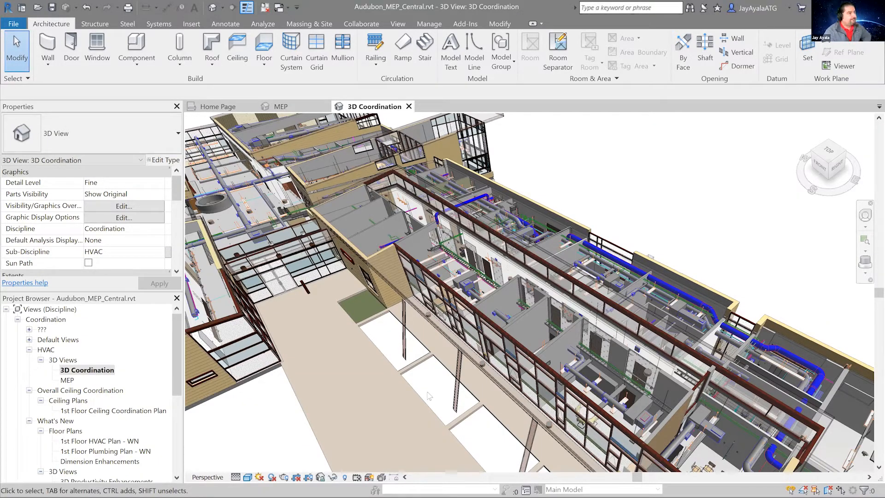
key(v)
key(v)
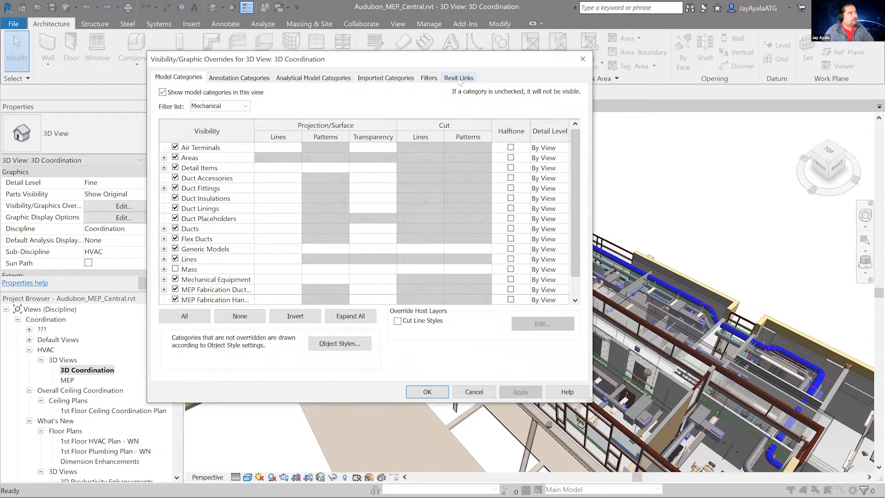
click(429, 78)
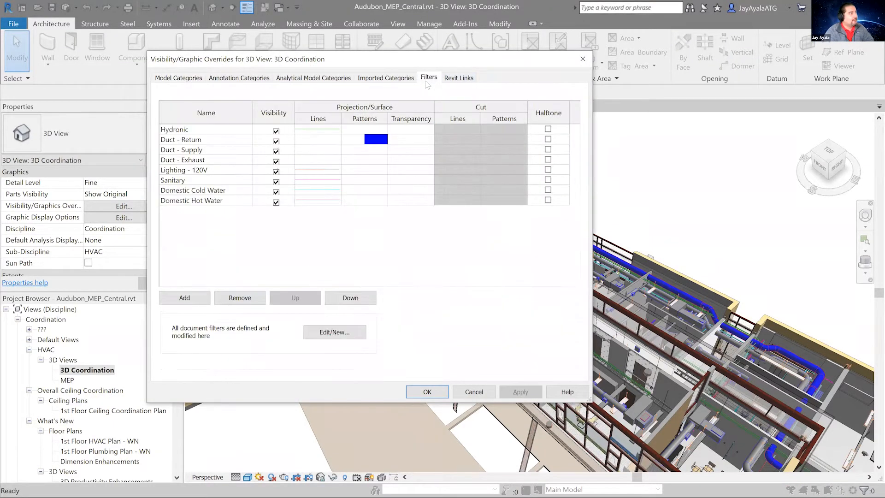
click(225, 150)
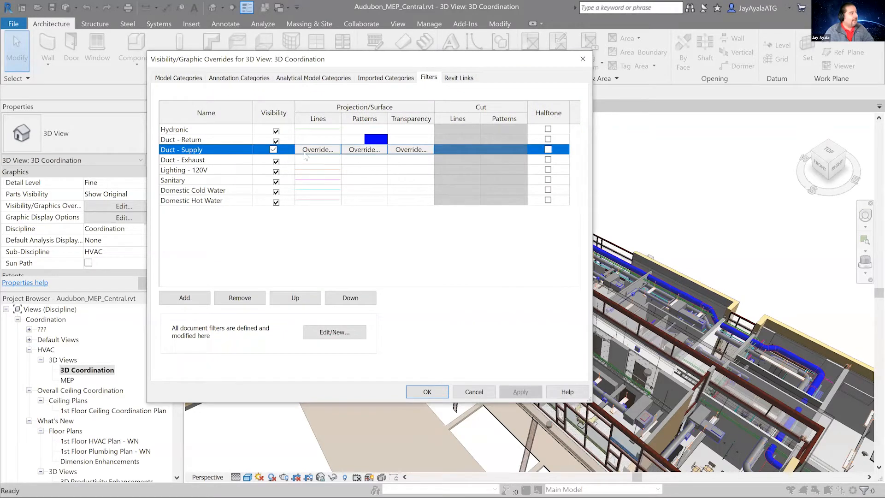
click(364, 150)
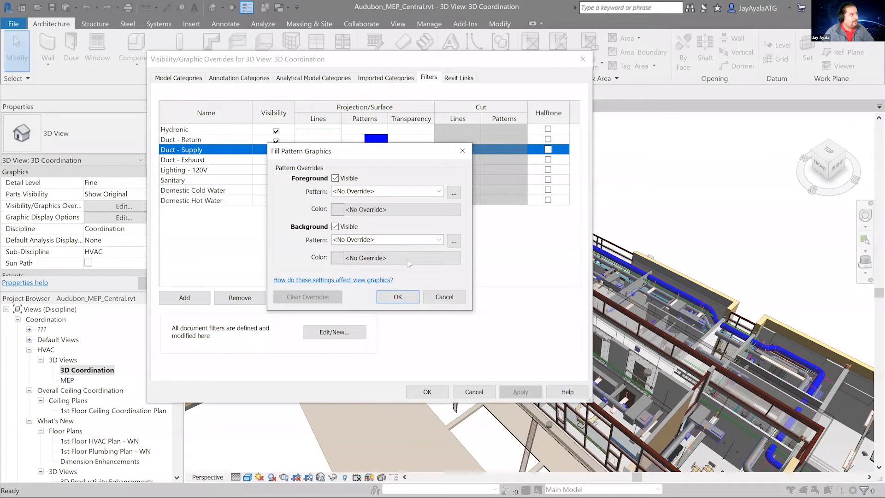
click(439, 240)
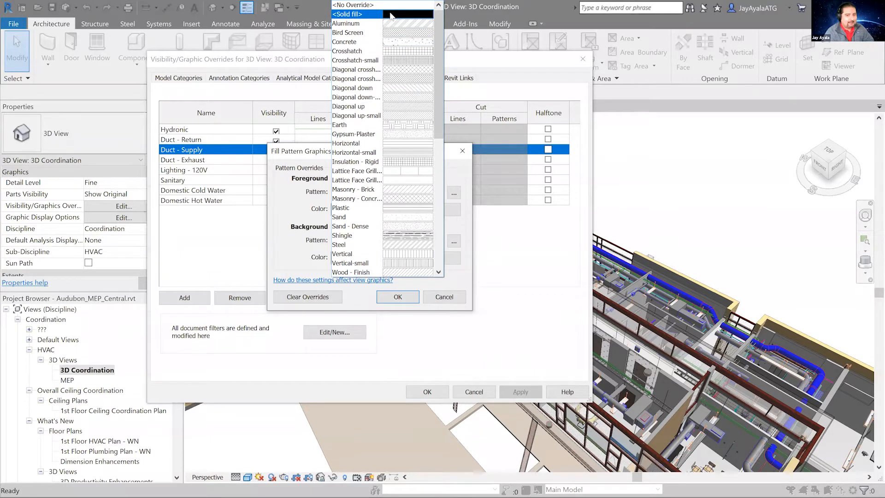
click(460, 278)
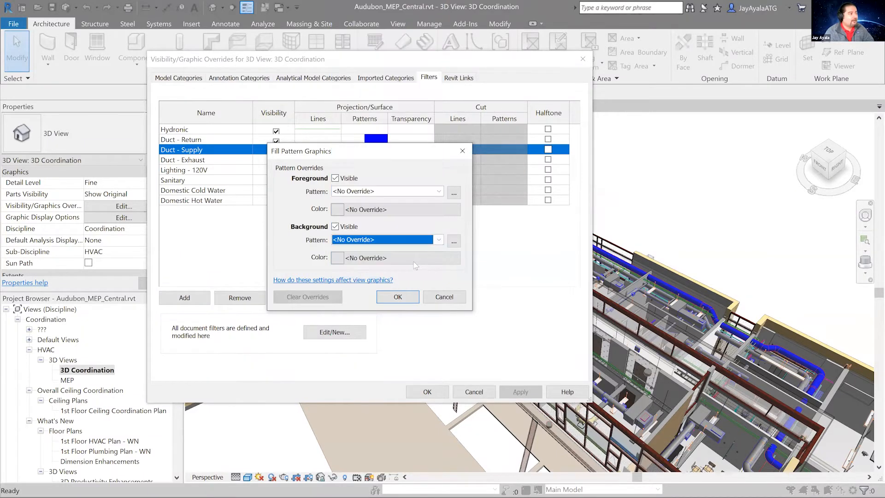
click(414, 258)
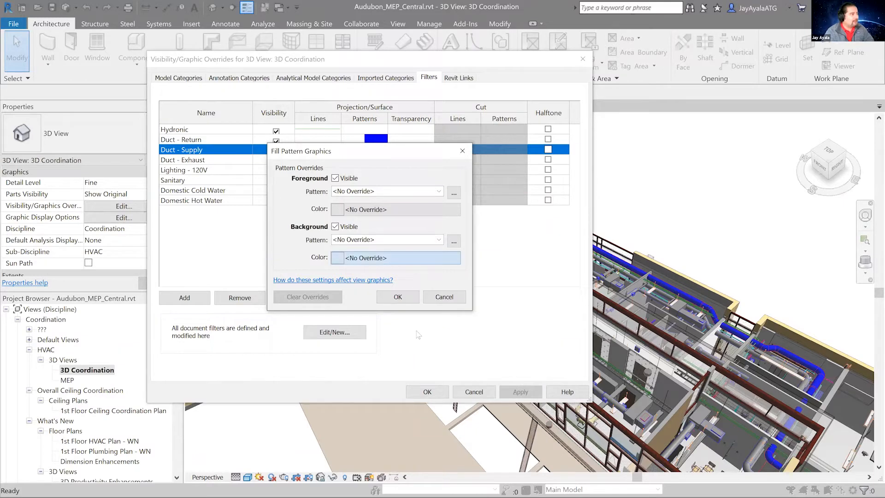
click(264, 241)
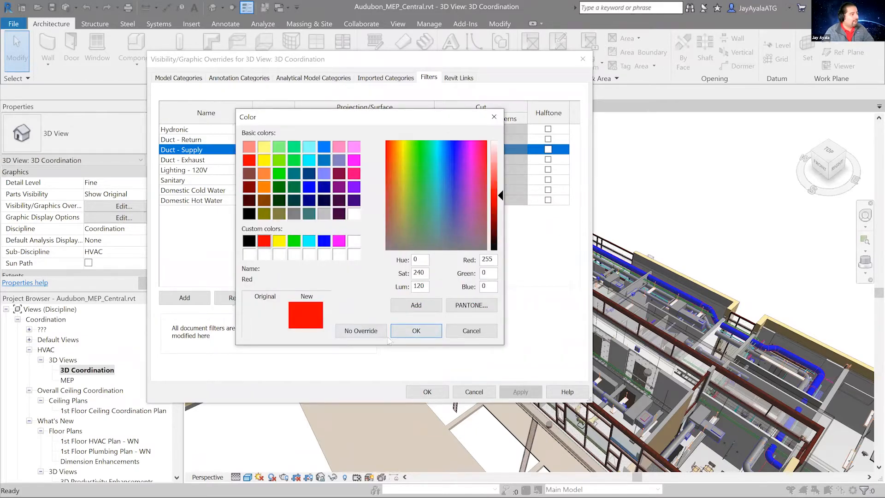
click(417, 331)
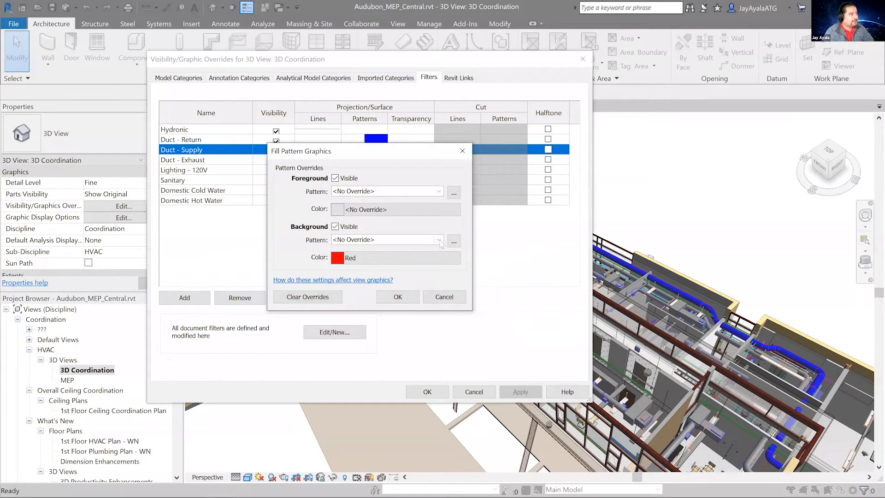
click(438, 241)
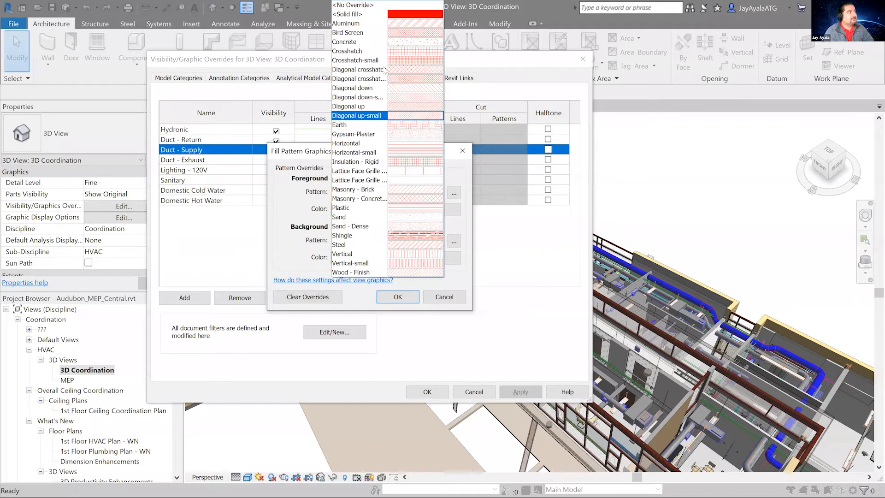
click(371, 18)
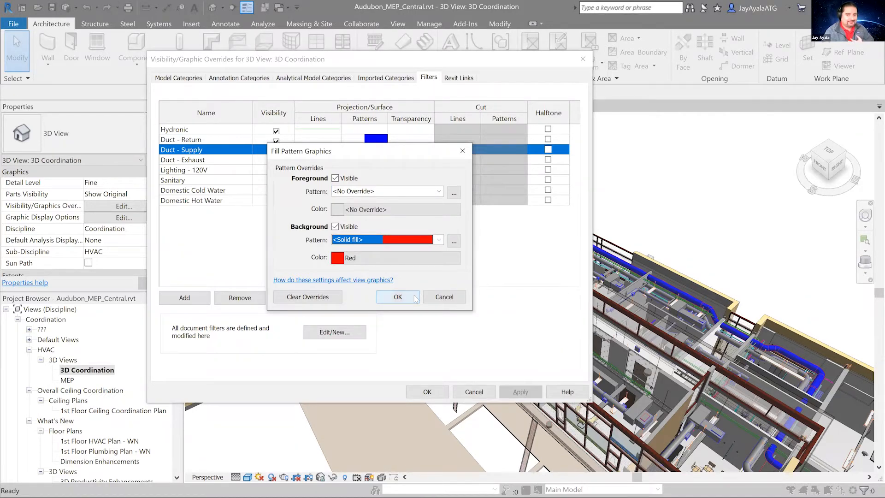
click(398, 296)
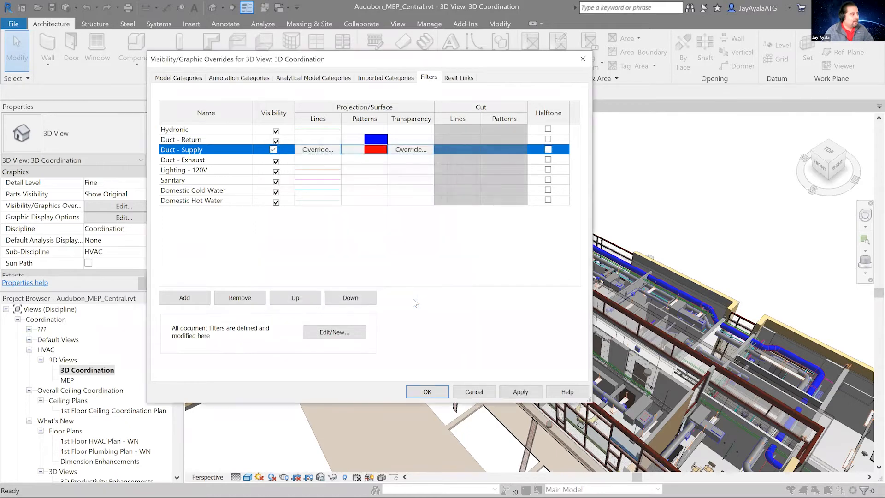
Override the Duct - Exhaust filter's background pattern with a green (RGB 000-128-000) solid fill, apply the filter overrides and accept them
click(365, 160)
click(365, 160)
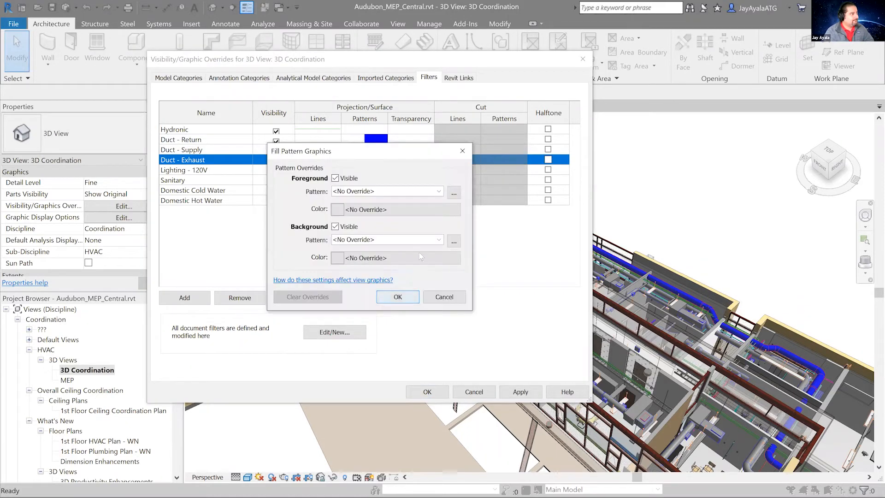
click(439, 261)
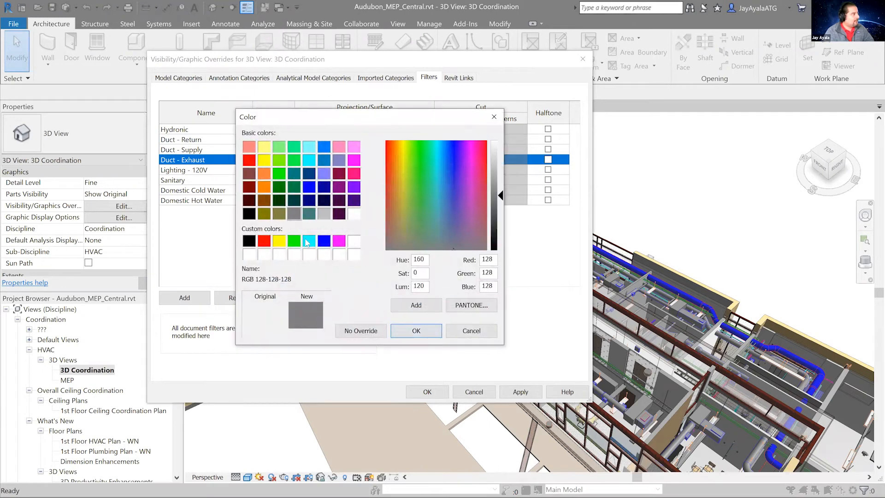
click(283, 190)
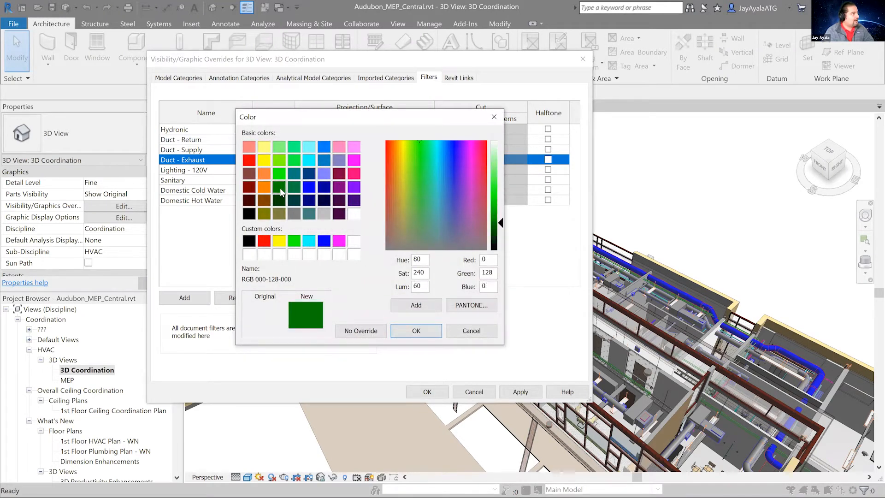
click(426, 334)
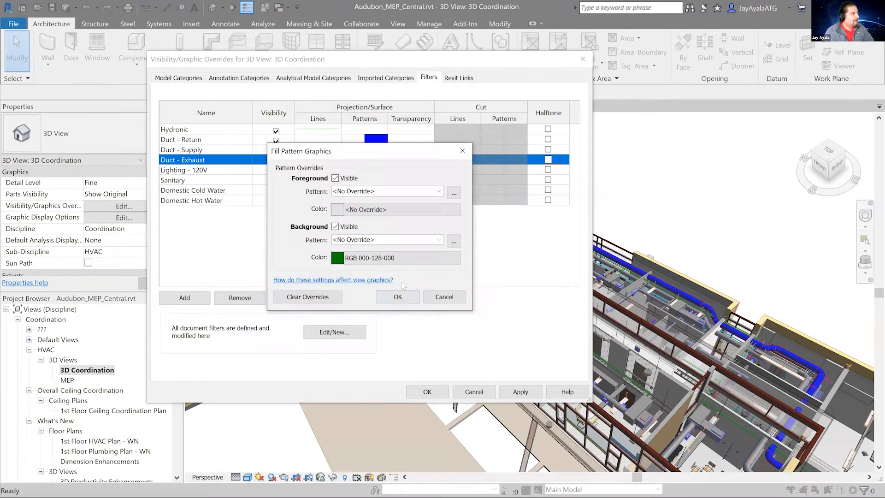
click(438, 240)
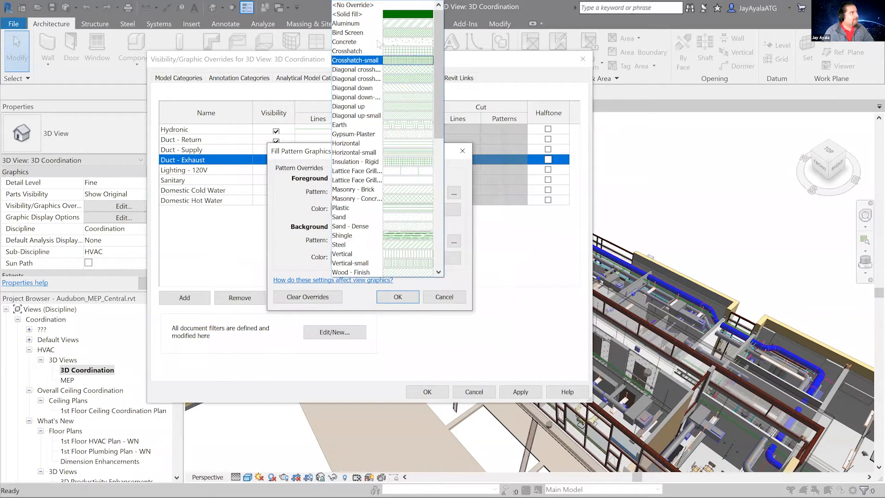
click(365, 15)
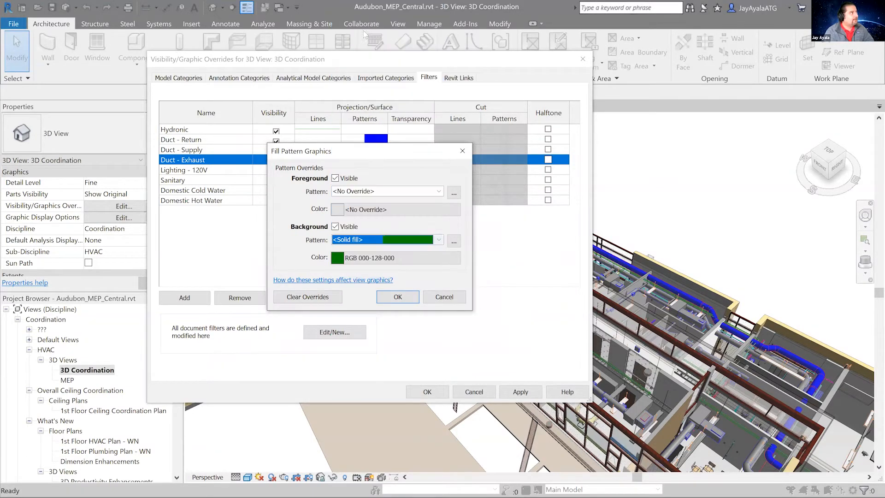
click(400, 299)
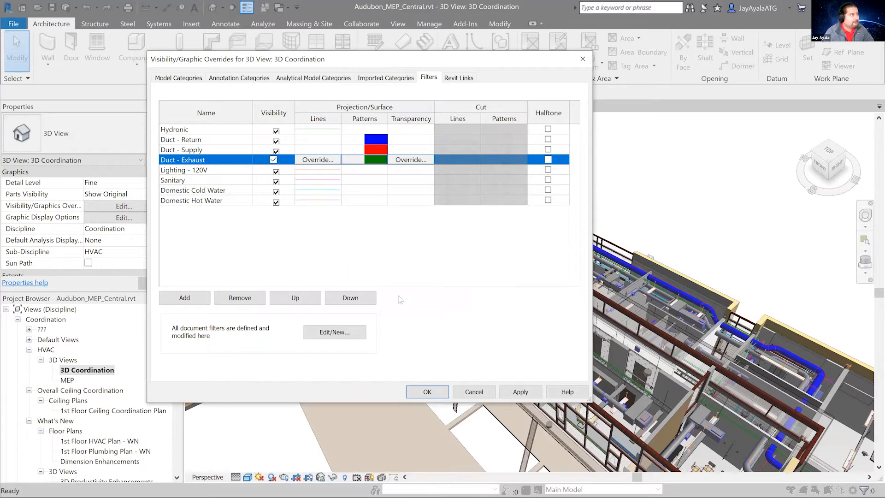
click(533, 392)
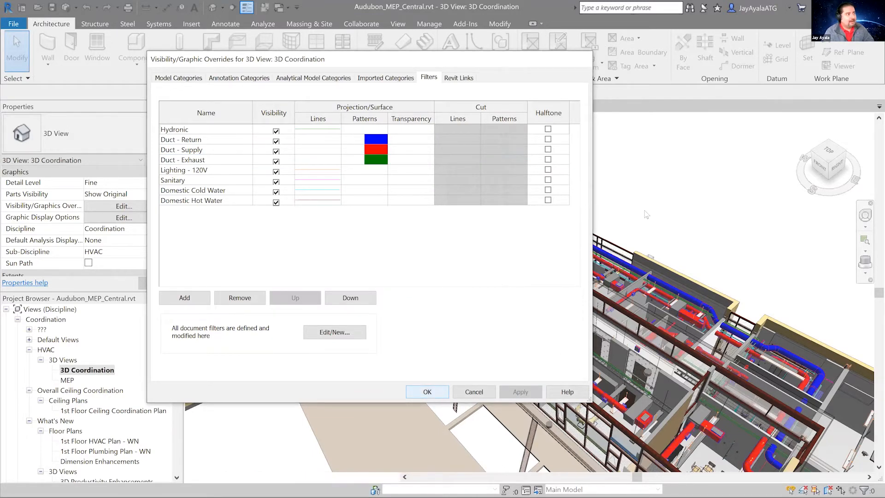
click(428, 392)
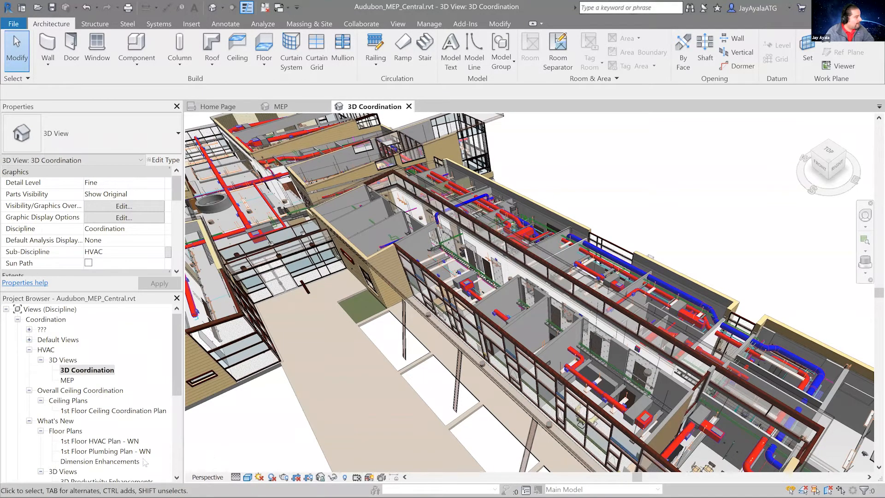
Open the 1st Floor HVAC Plan - WN floor plan and set its visual style to Shaded
click(106, 443)
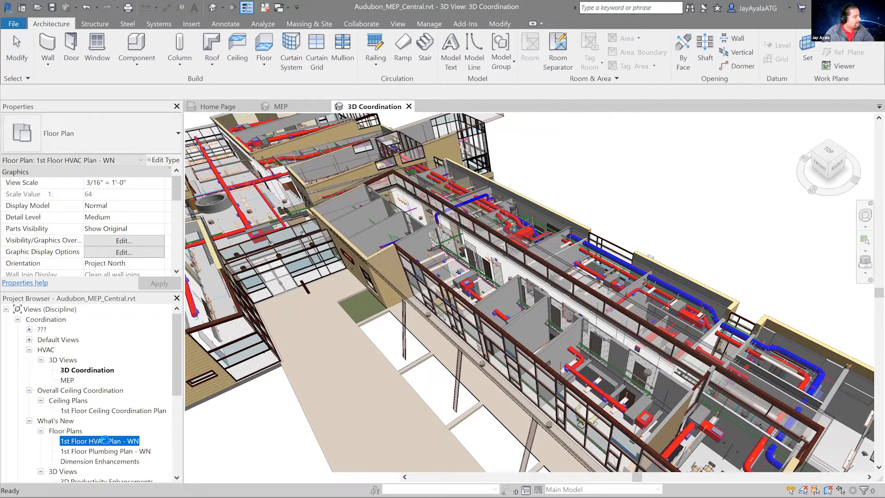
double_click(106, 443)
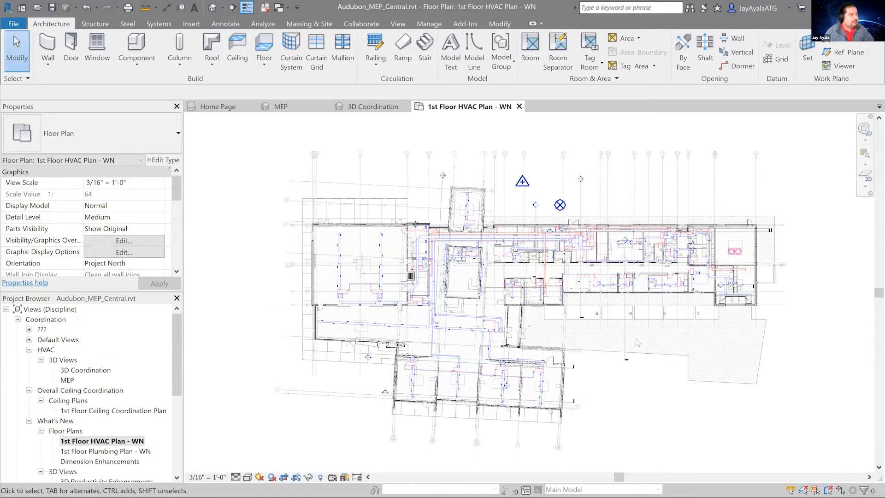
scroll(550, 228, up, 2)
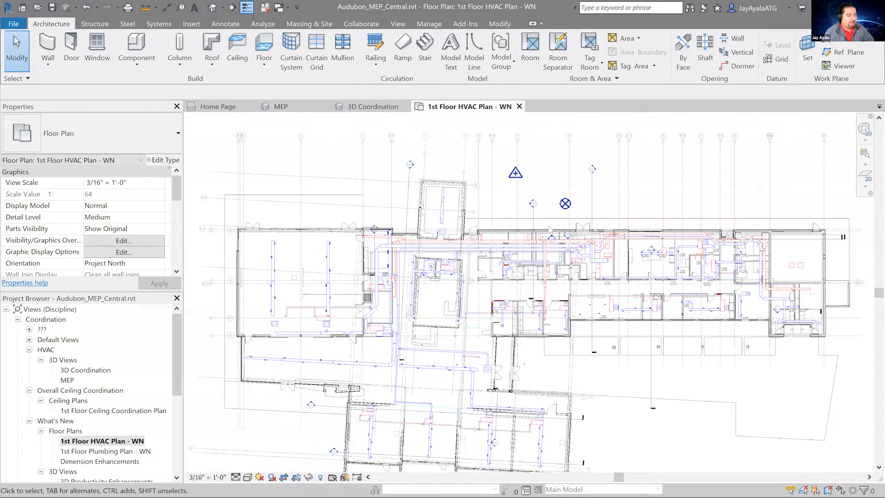
scroll(550, 229, up, 1)
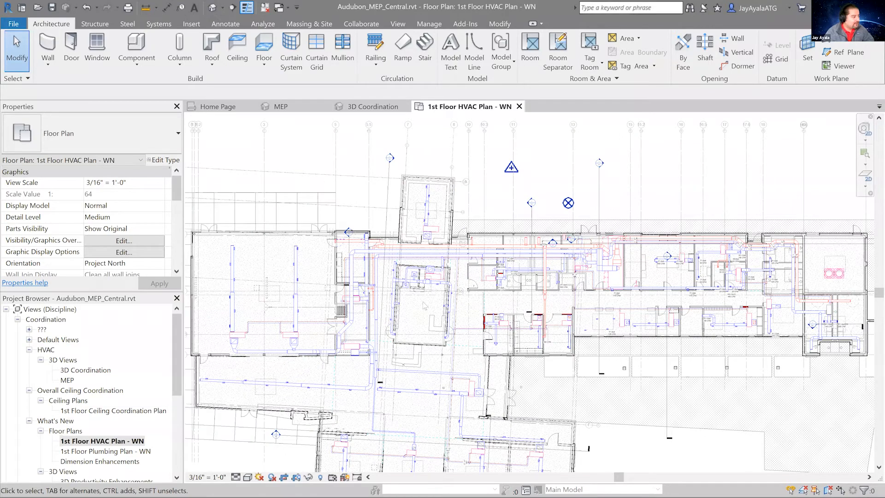
click(248, 477)
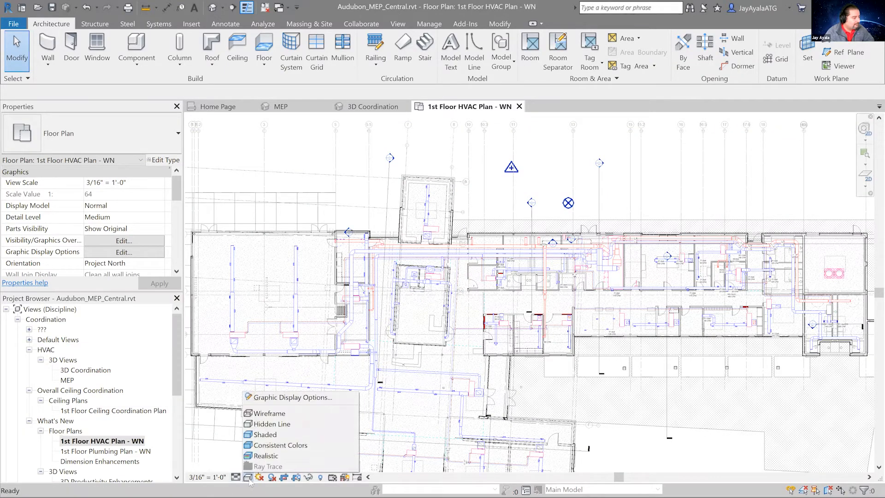
click(272, 436)
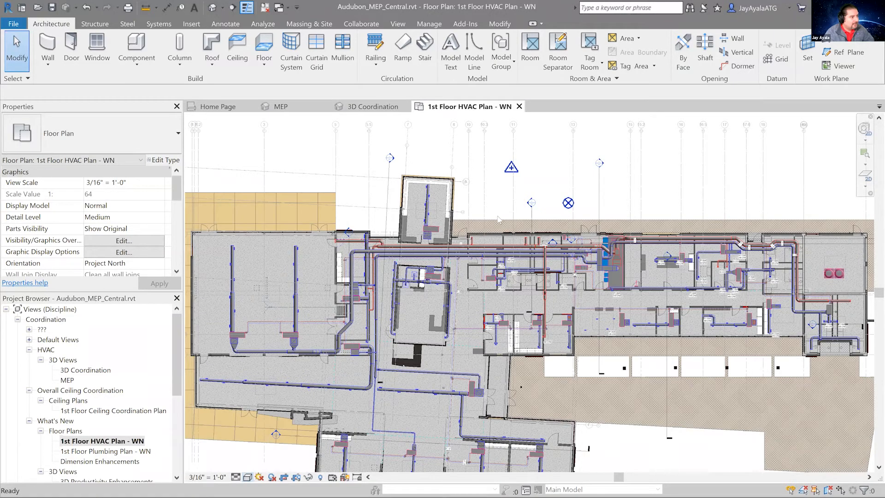
scroll(563, 216, up, 1)
scroll(562, 215, up, 2)
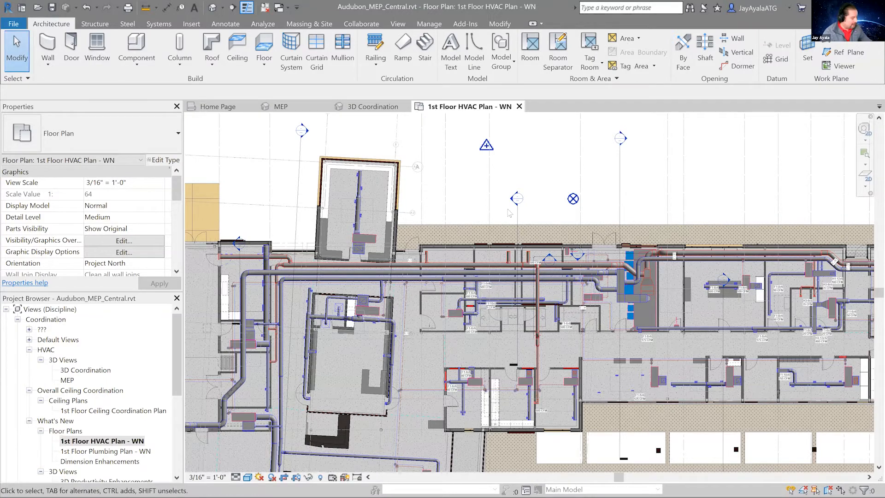
Review the filters assigned in the 1st Floor HVAC Plan - WN visibility/graphic overrides without changing them
key(v)
key(g)
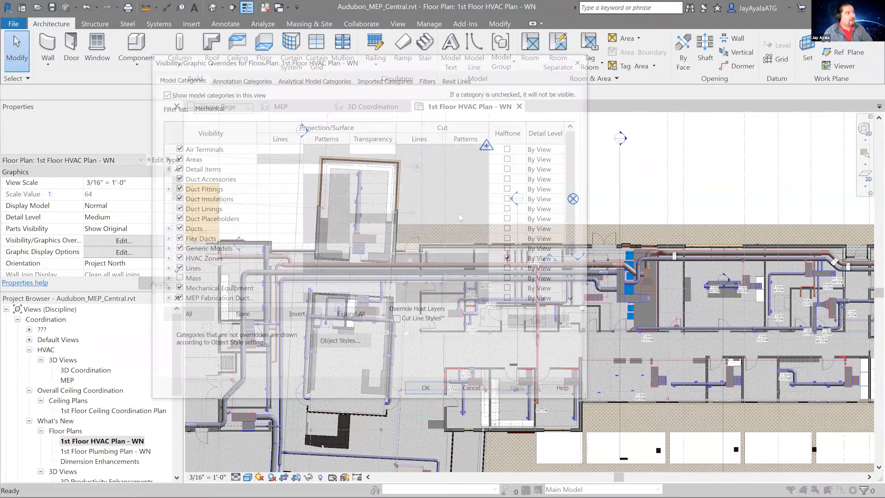
click(429, 79)
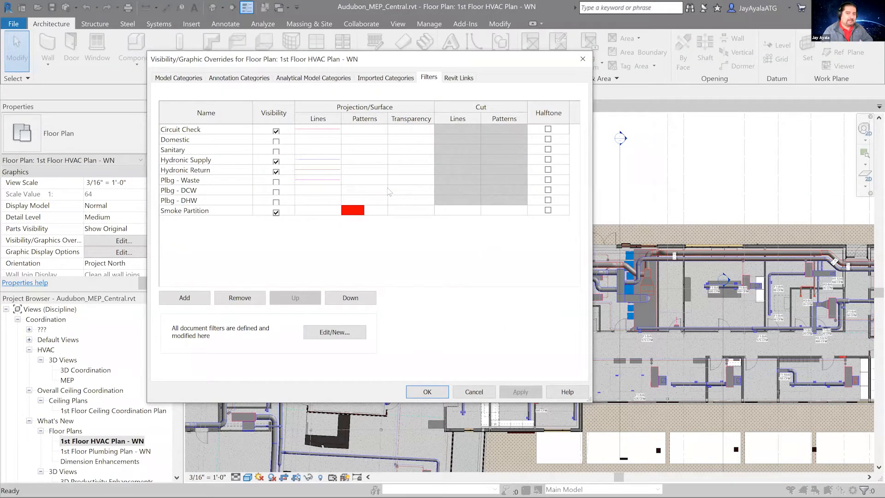
click(488, 390)
Create a view template named Working View Filters from the 3D Coordination view
click(382, 109)
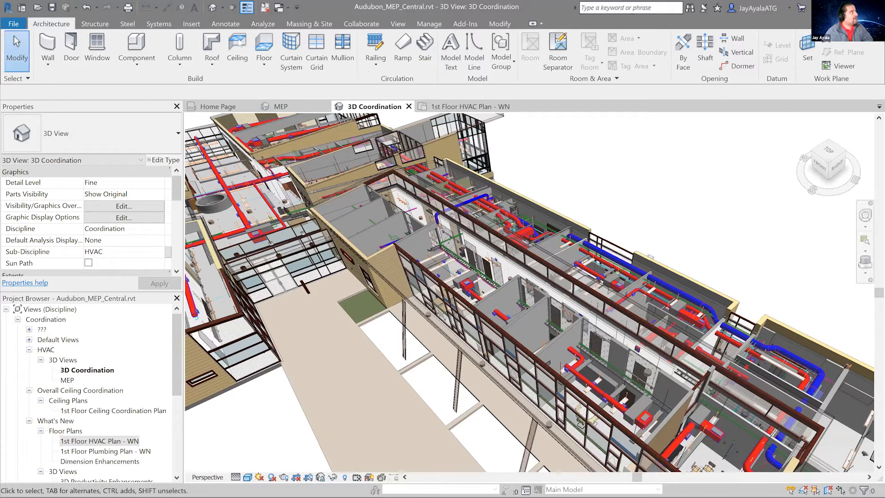
click(398, 25)
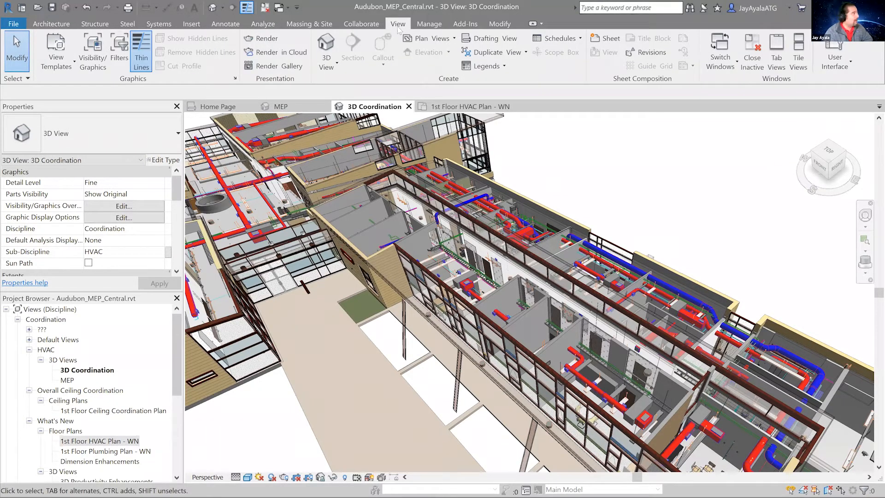
click(71, 69)
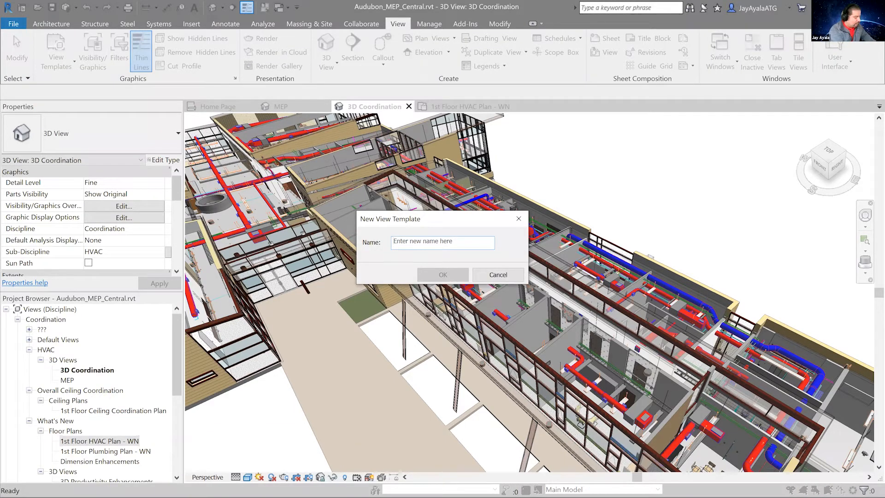
text(WOrking)
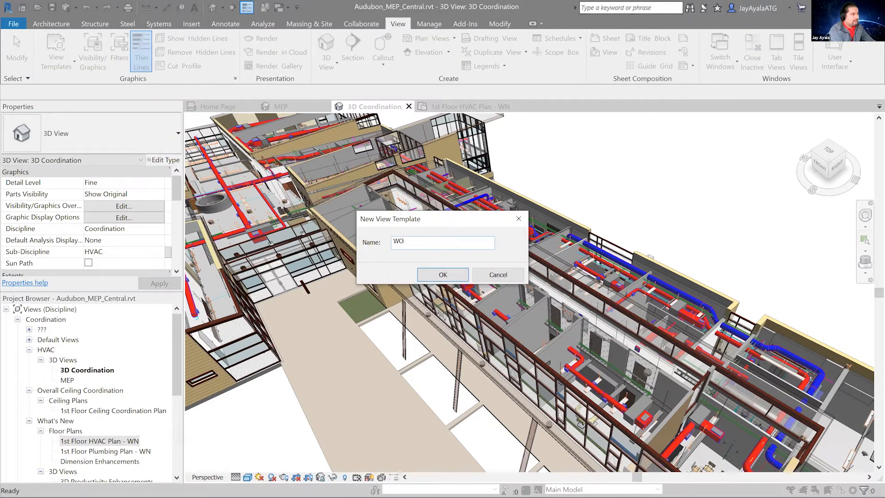
key(BackSpace)
text(orking view Filte)
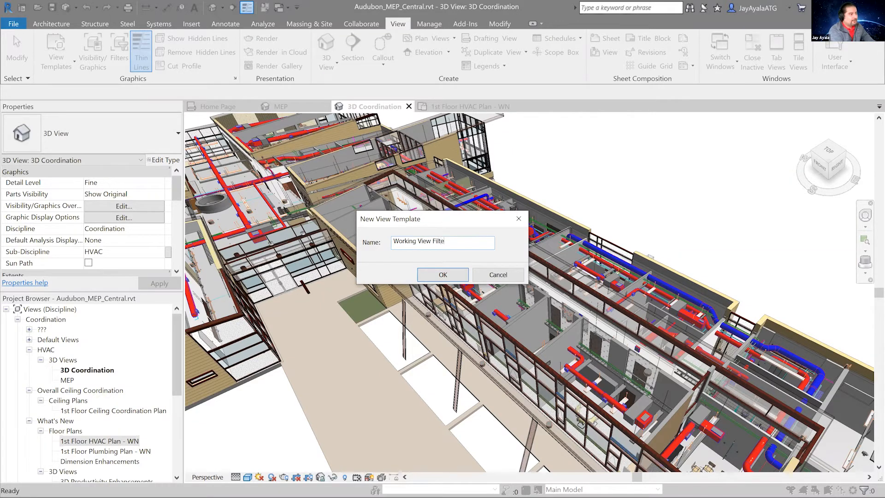
text(rs)
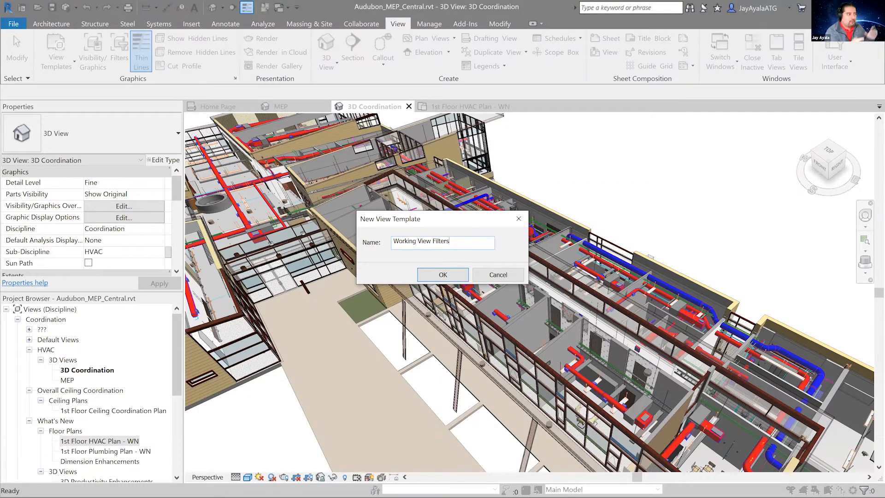
click(429, 278)
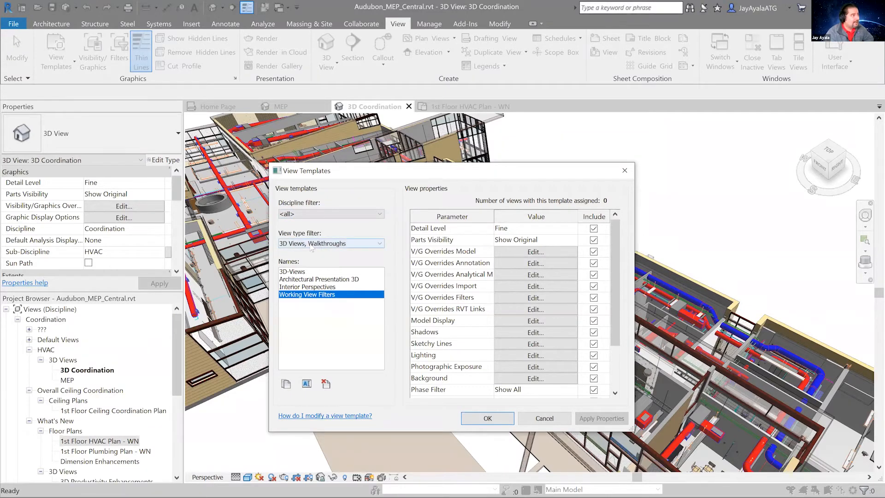
List templates of all view types and exclude Detail Level, Parts Visibility and the V/G Model, Annotation, Analytical and Import overrides from Working View Filters
click(335, 244)
click(331, 251)
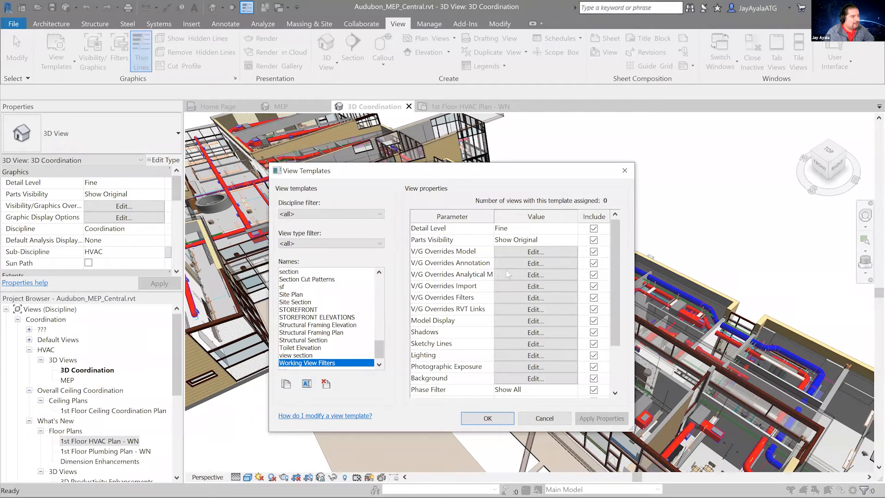
click(595, 230)
click(594, 240)
click(594, 252)
click(594, 264)
click(594, 275)
click(594, 286)
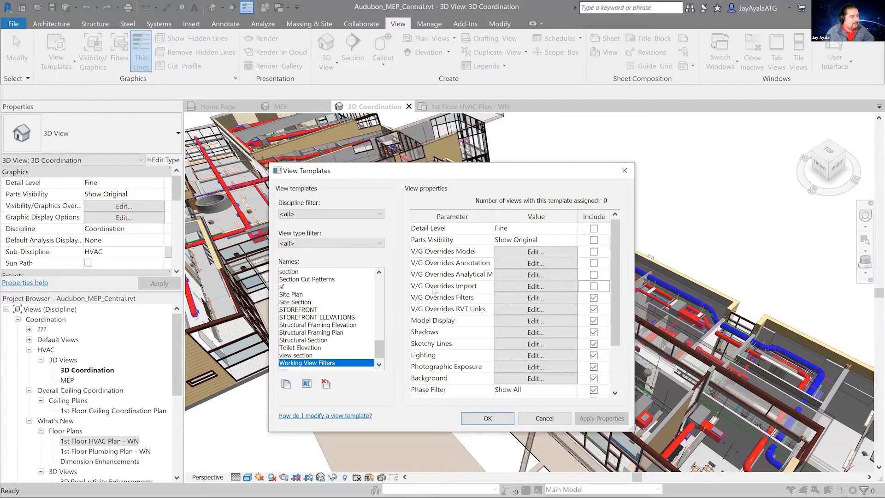
Exclude V/G Overrides RVT Links, Model Display, Shadows, Sketchy Lines, Lighting and Photographic Exposure from the Working View Filters template
click(594, 310)
click(594, 321)
click(594, 332)
click(594, 344)
click(594, 356)
click(594, 367)
Exclude Background, Phase Filter, Discipline, Rendering Settings, Sub-Discipline and Drawing Type from the Working View Filters template and accept the template settings
scroll(622, 368, down, 1)
scroll(623, 369, down, 1)
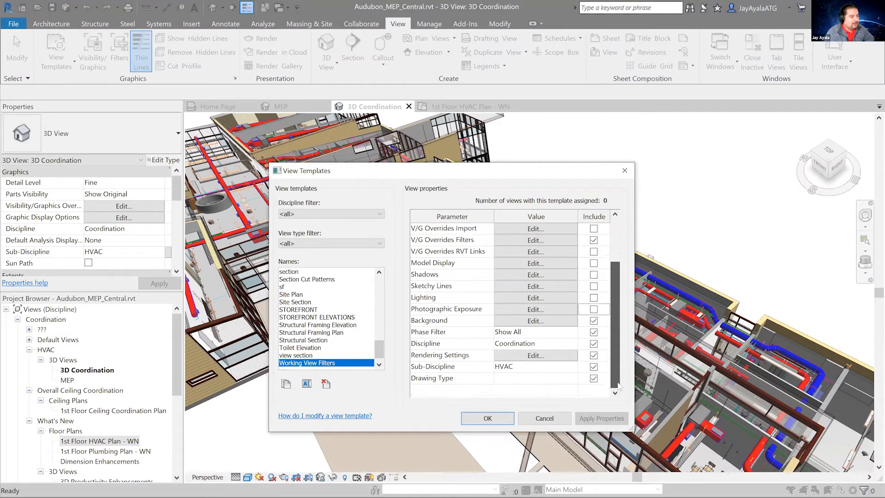
click(594, 321)
click(594, 332)
click(594, 344)
click(594, 356)
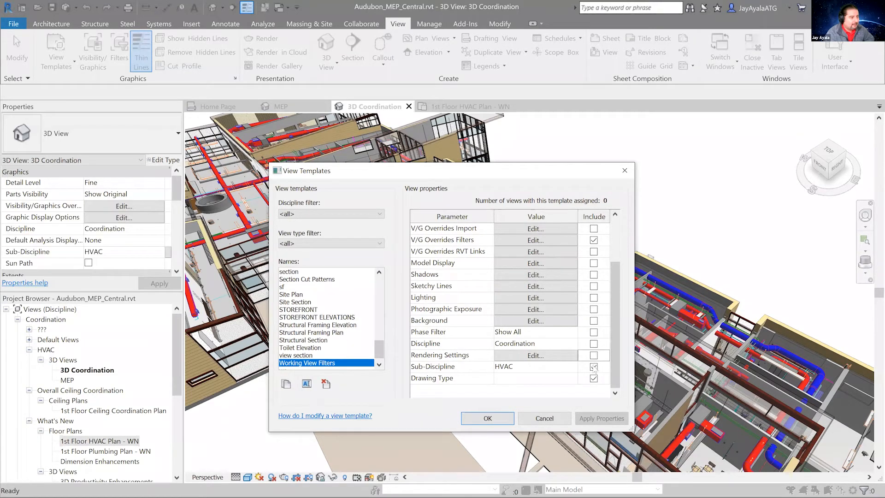
click(593, 367)
click(594, 379)
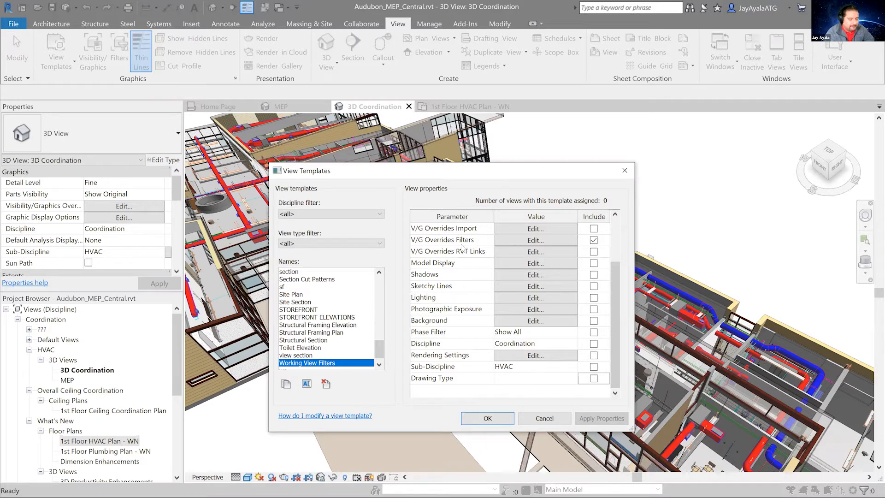
click(506, 420)
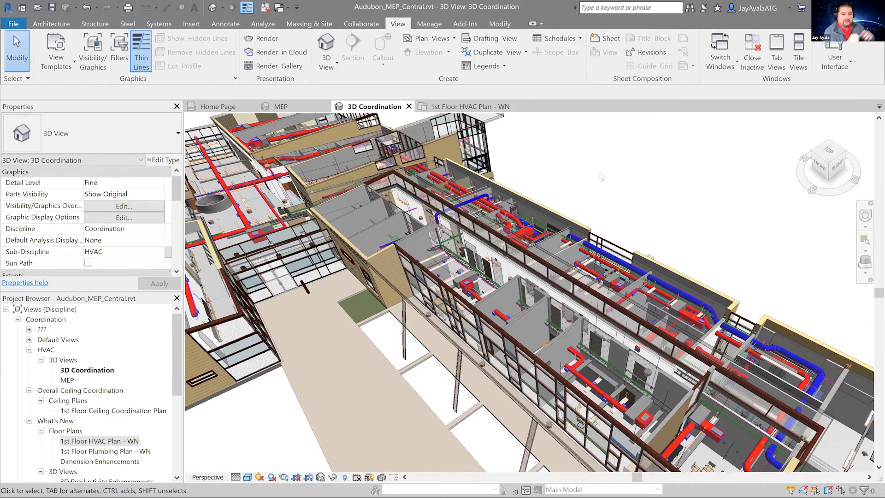
Apply the Working View Filters template to the 1st Floor HVAC Plan - WN view, choosing it from templates of all view types
click(473, 108)
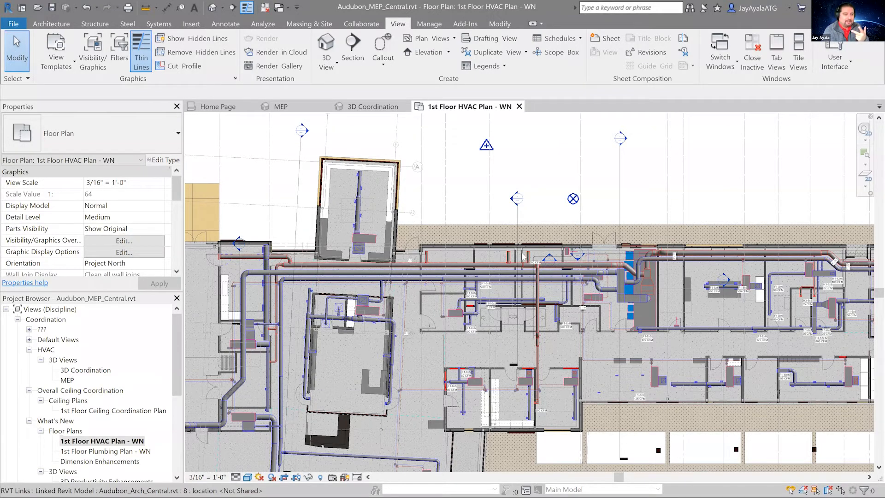
click(61, 69)
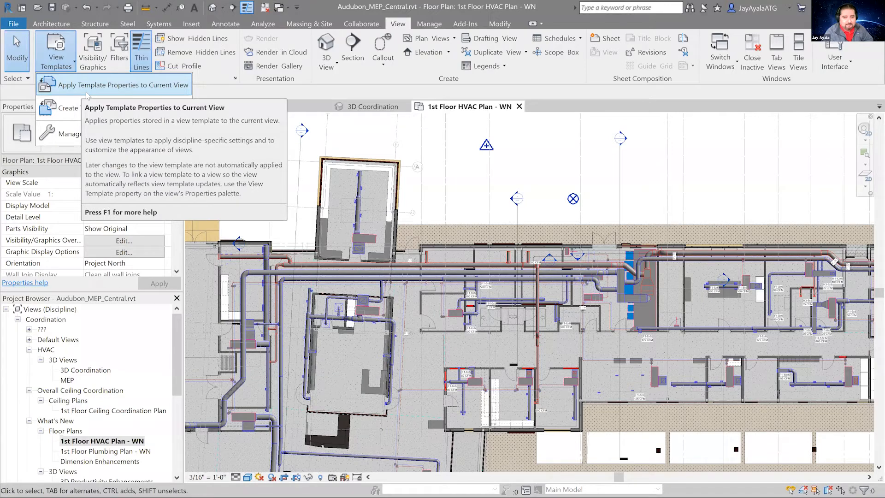
click(87, 96)
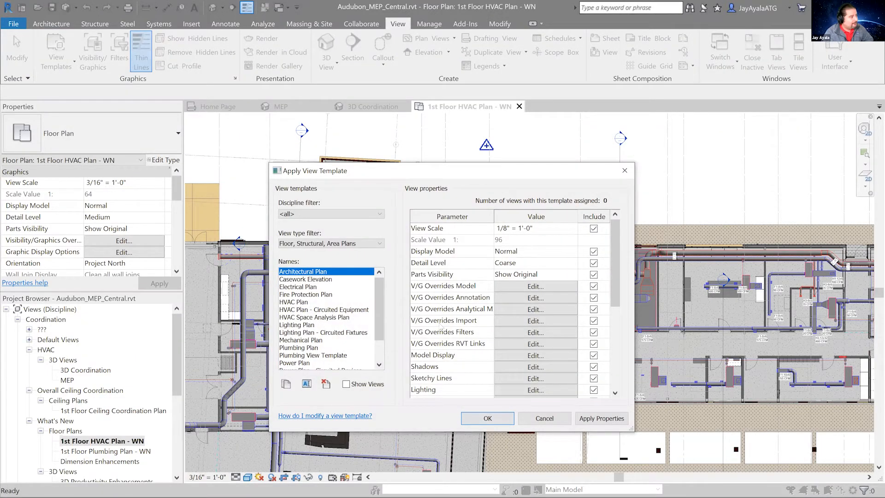
drag(381, 300, 364, 258)
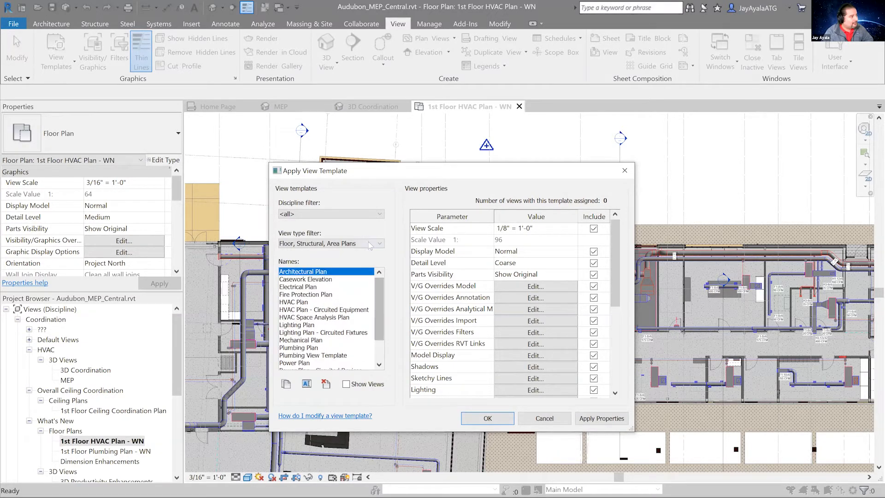
click(370, 244)
click(359, 254)
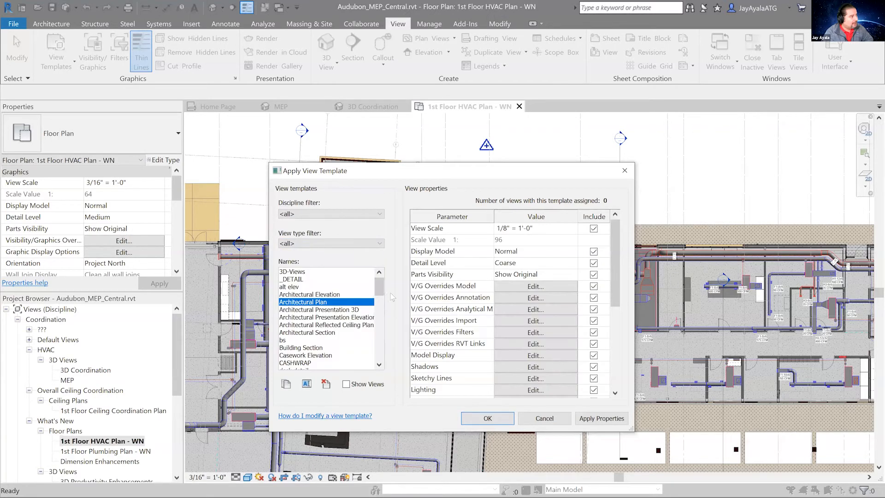
scroll(385, 302, down, 2)
drag(385, 302, 388, 358)
click(334, 355)
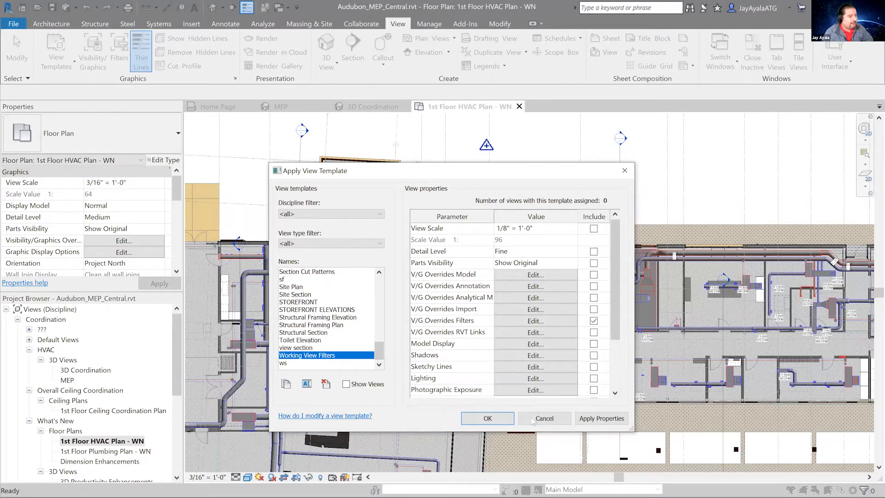
click(582, 420)
click(488, 419)
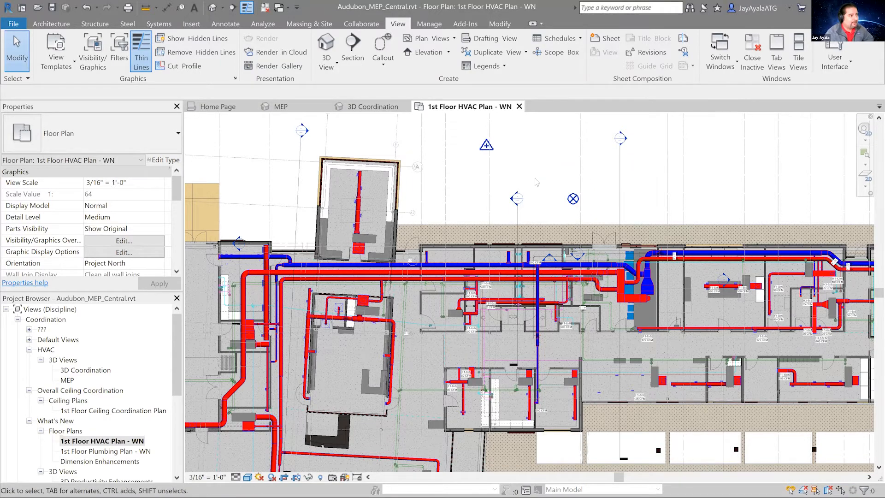
Open Section 16 from its marker in the HVAC plan and apply the Working View Filters template to it
double_click(516, 198)
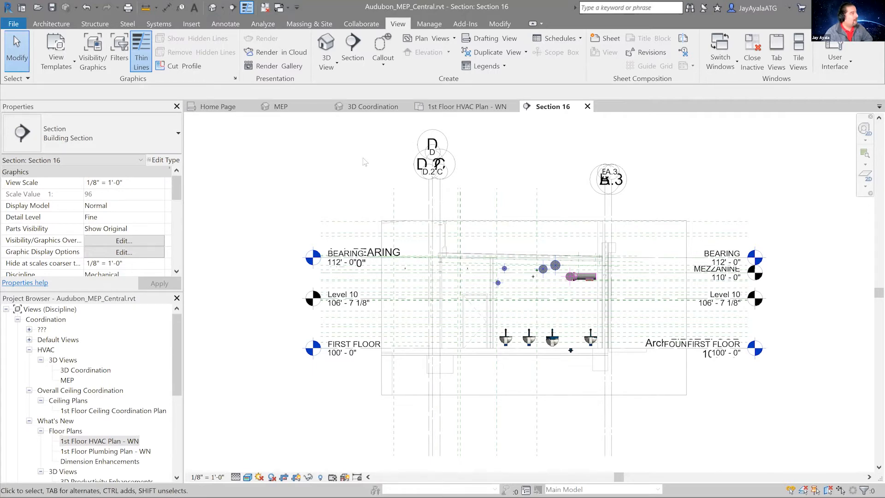
click(67, 67)
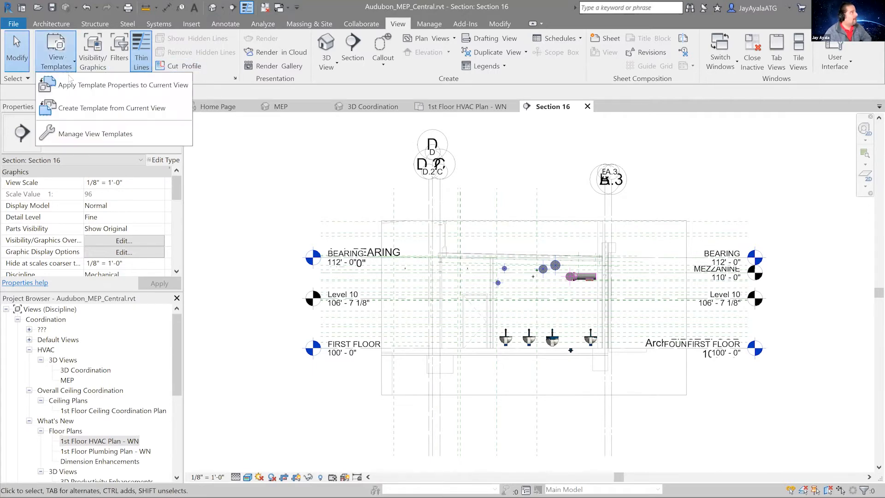
click(73, 85)
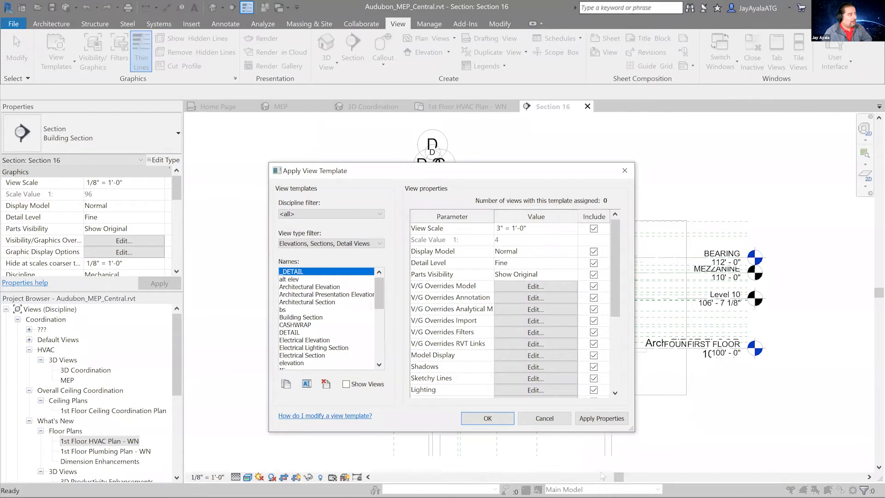
click(374, 243)
click(356, 256)
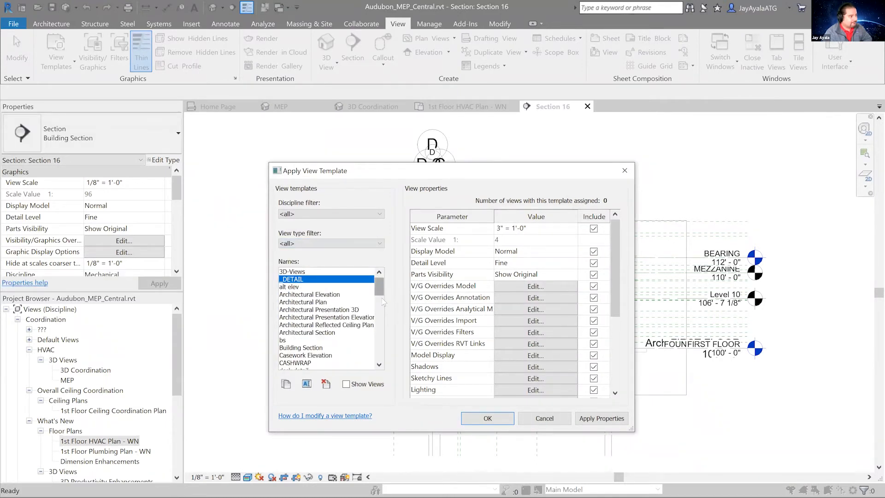
scroll(385, 356, down, 10)
scroll(384, 355, down, 4)
click(344, 355)
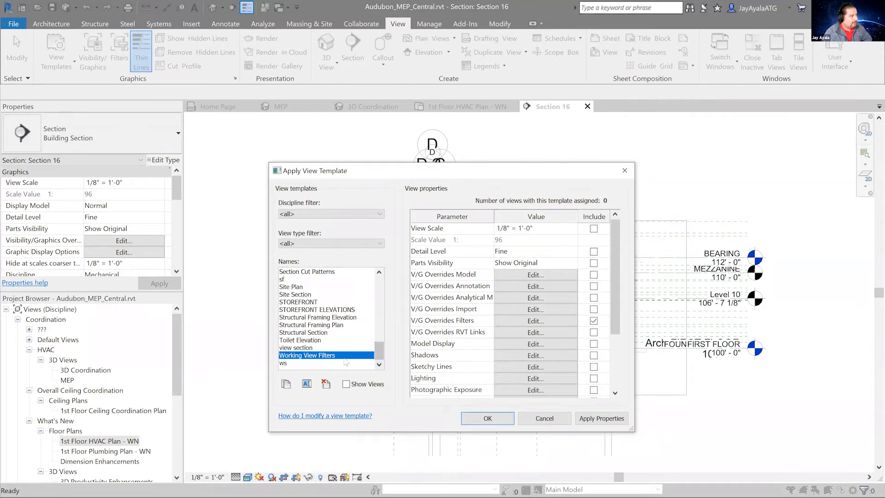
click(487, 418)
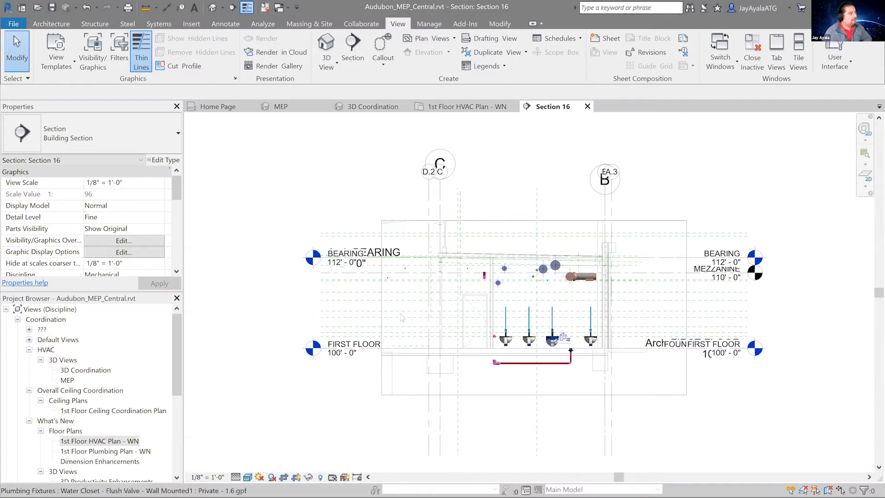
Reapply the Working View Filters template properties to Section 16, choosing it from templates of all view types
click(56, 62)
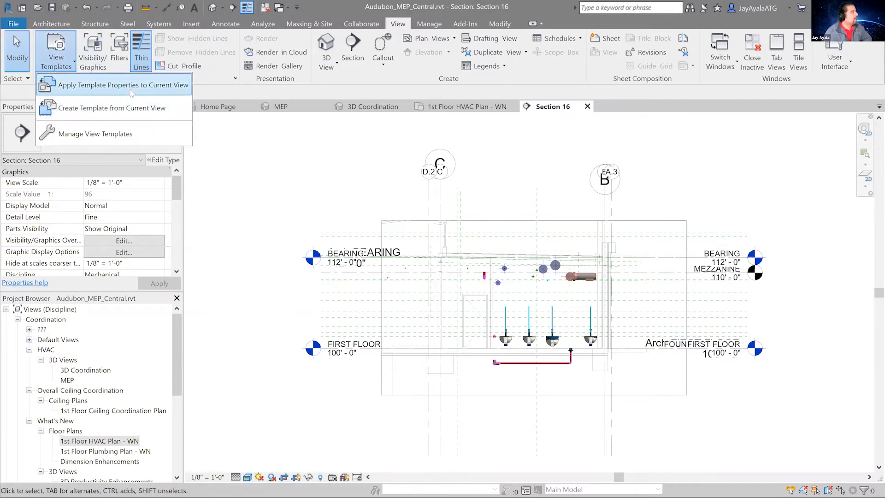
click(116, 83)
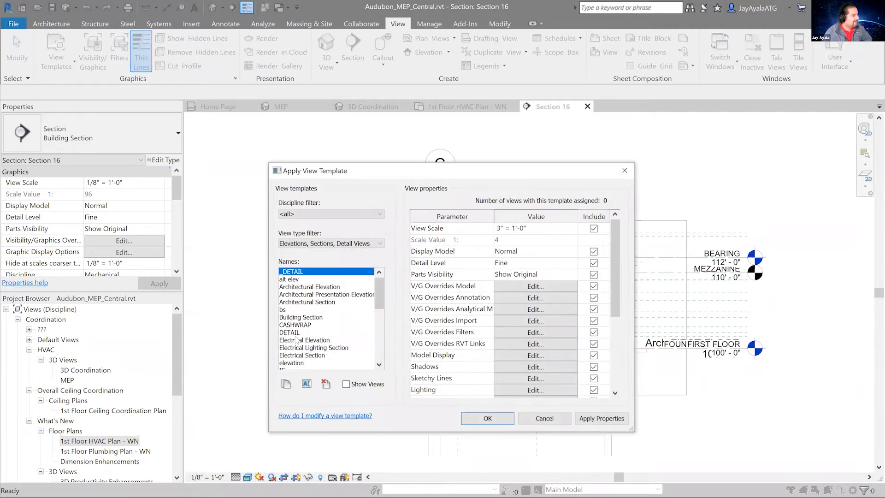
click(379, 243)
click(376, 253)
drag(380, 289, 381, 366)
click(307, 355)
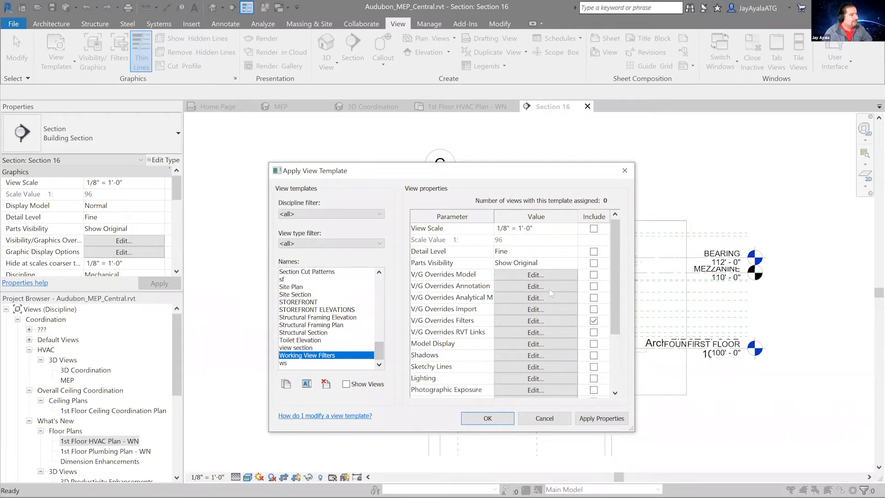
click(599, 419)
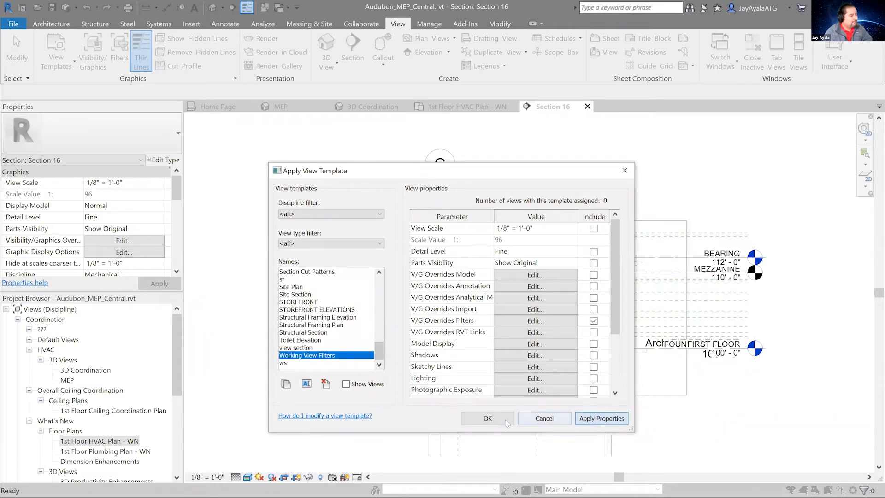
click(502, 424)
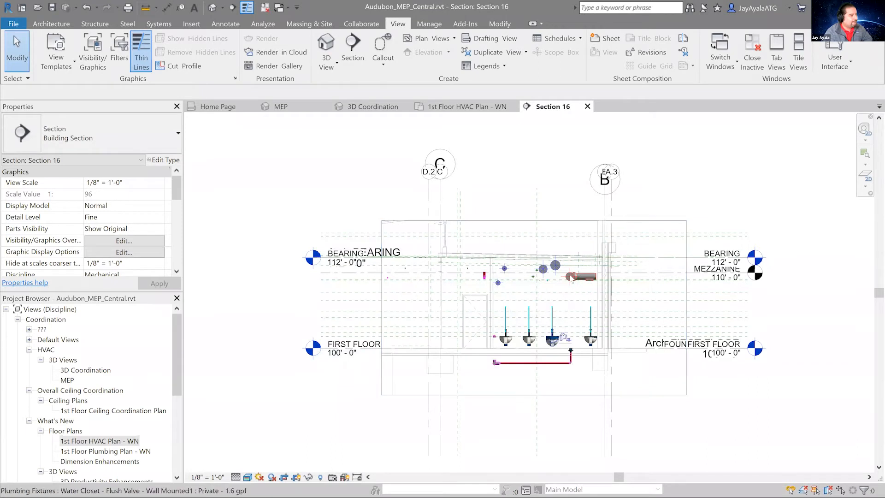
Set the visual style of Section 16 to Shaded
scroll(602, 270, up, 2)
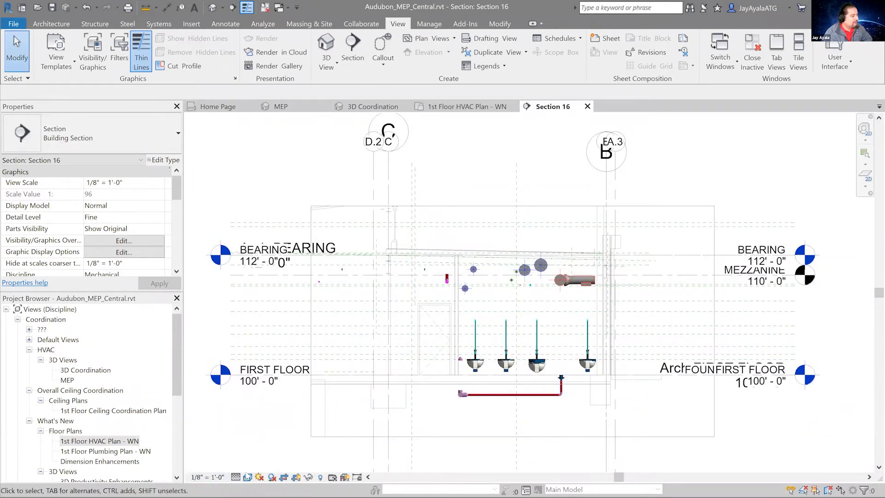
click(247, 477)
click(265, 434)
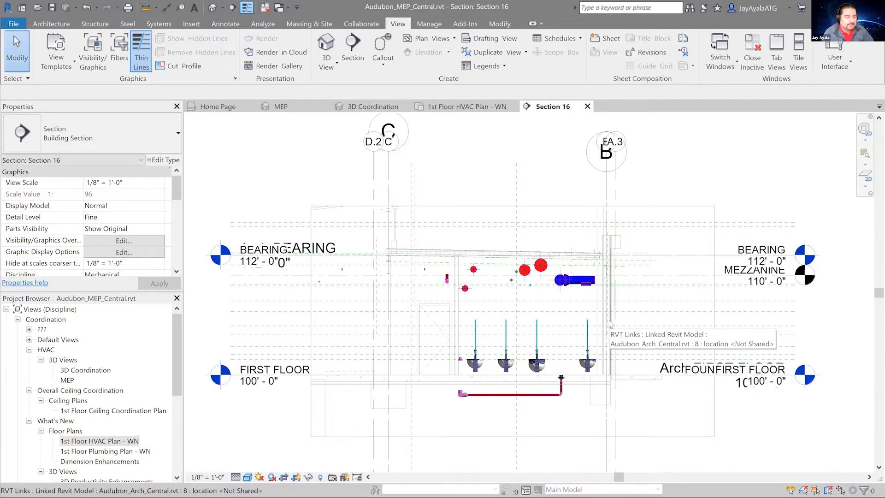
click(248, 477)
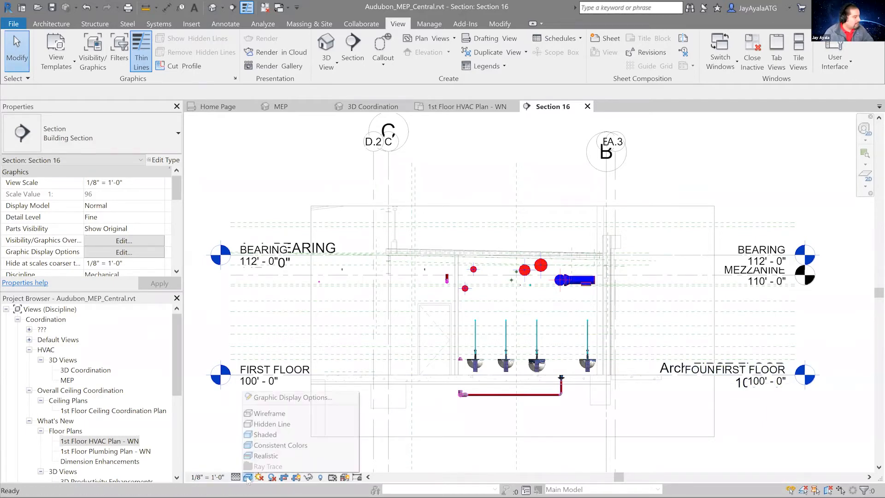
click(677, 406)
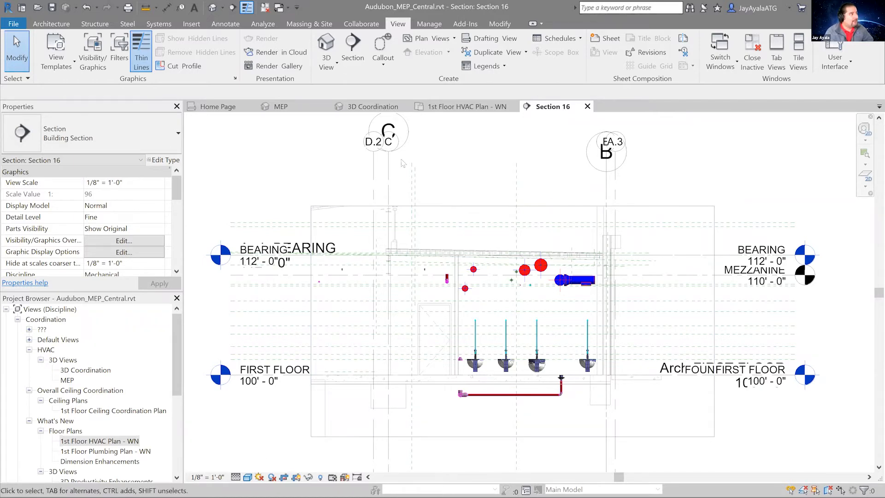
Set the visual style of the 1st Floor HVAC Plan - WN view to Hidden Line
click(463, 107)
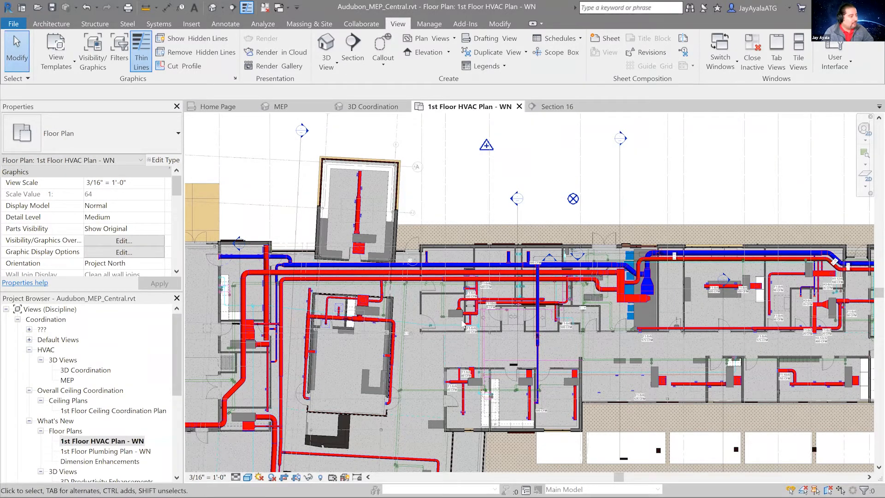
click(247, 477)
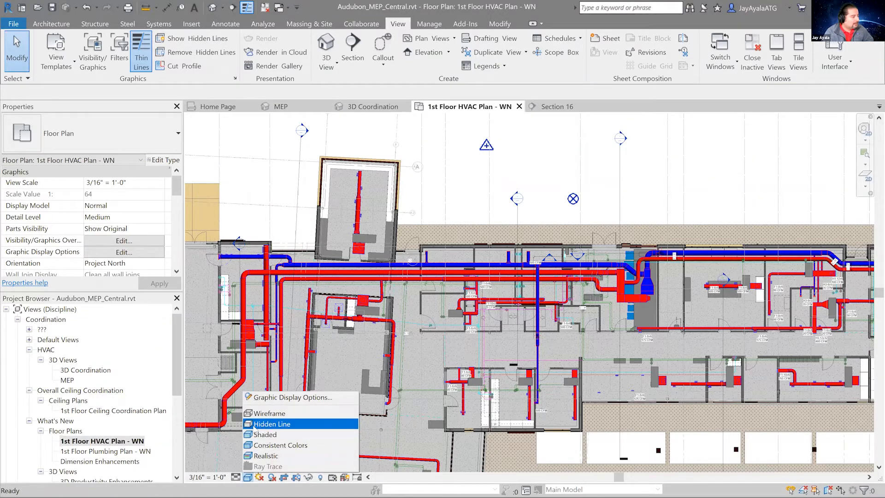
click(270, 425)
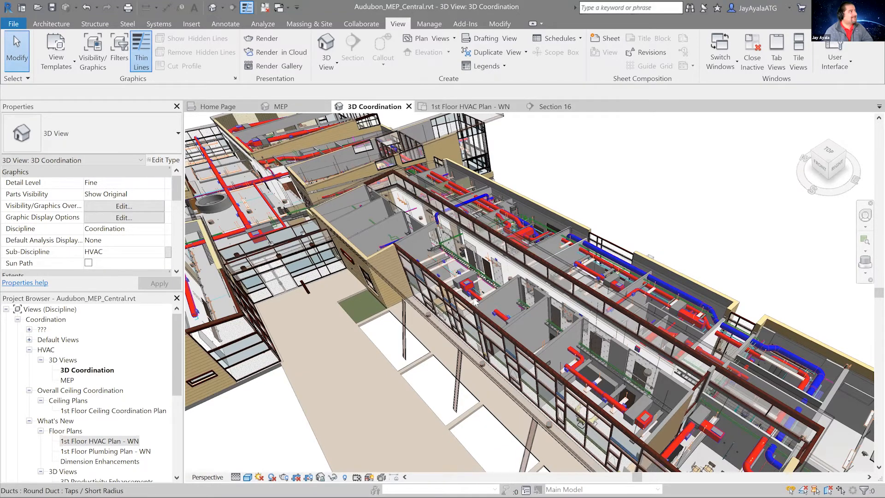
Examine the items that Transfer Project Standards can copy from Audubon_Structure_Central.rvt, including View Templates and Filters, without transferring anything
click(433, 25)
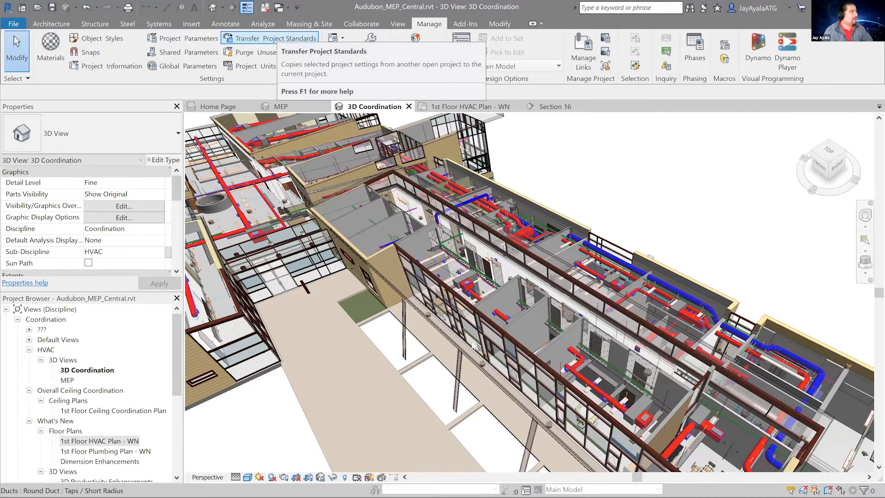
click(276, 39)
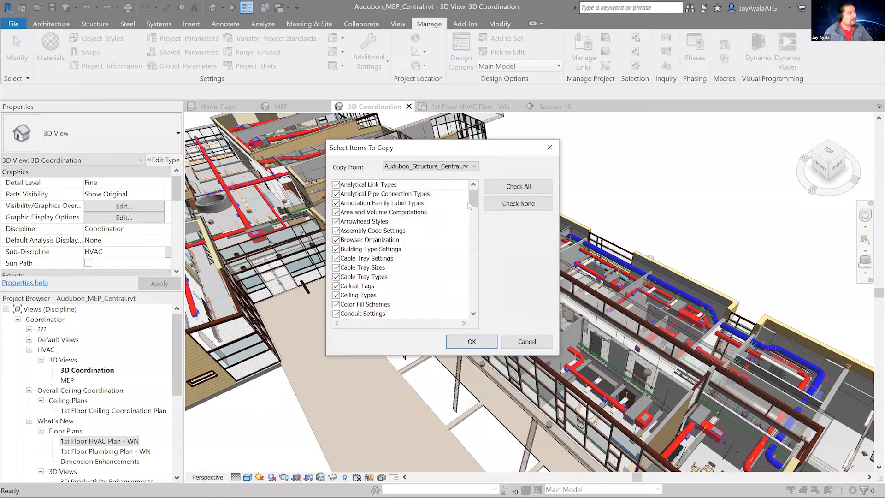
drag(473, 203, 476, 301)
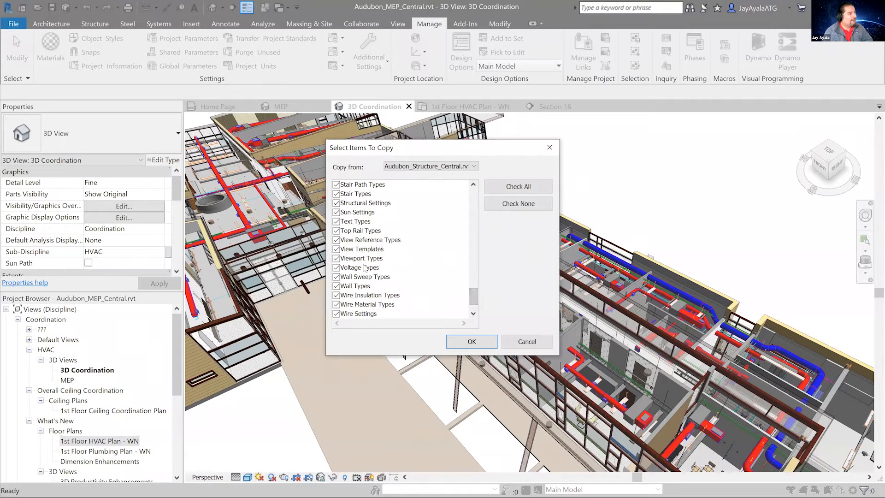
drag(473, 300, 479, 233)
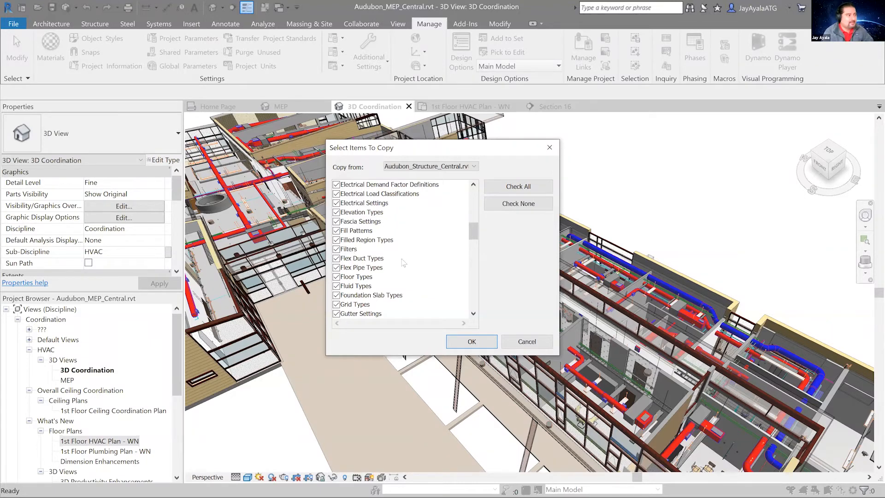
click(522, 343)
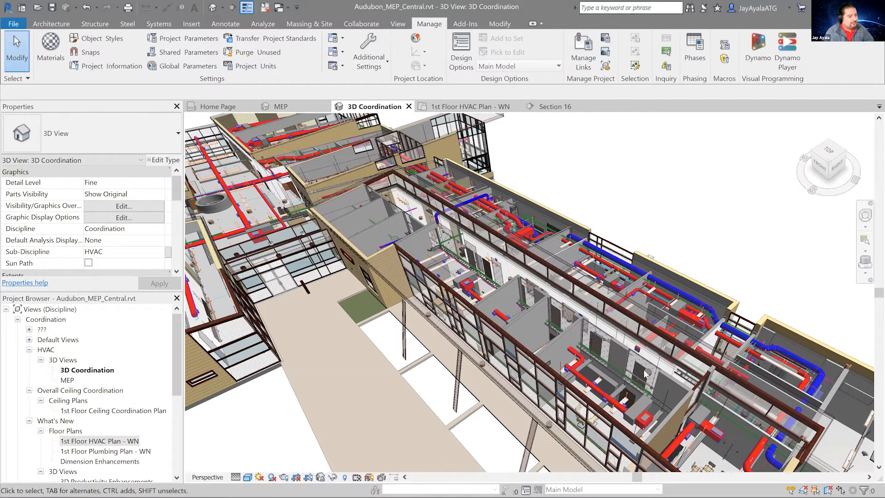
Demolish the short 1 1/4" pipe passing through the wall beside the offset red supply duct in 3D Coordination, disconnecting it from adjoining elements
middle_drag(618, 362, 604, 309)
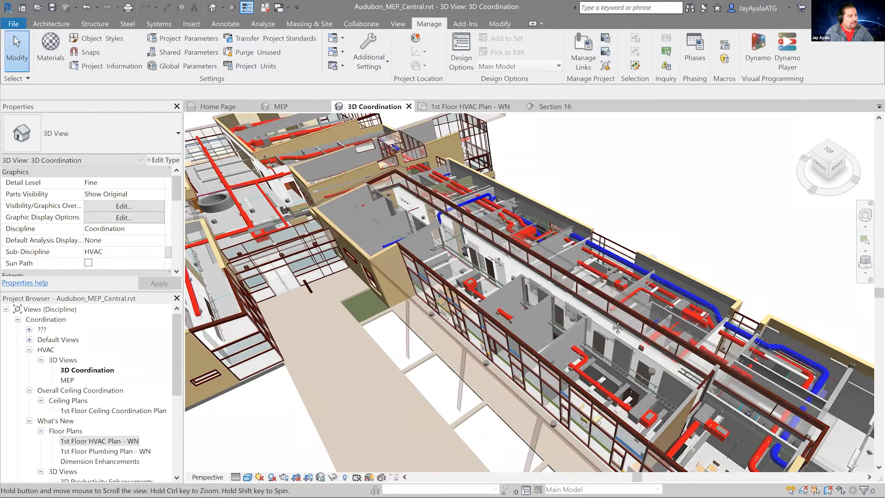
middle_drag(702, 432, 666, 392)
scroll(566, 282, down, 2)
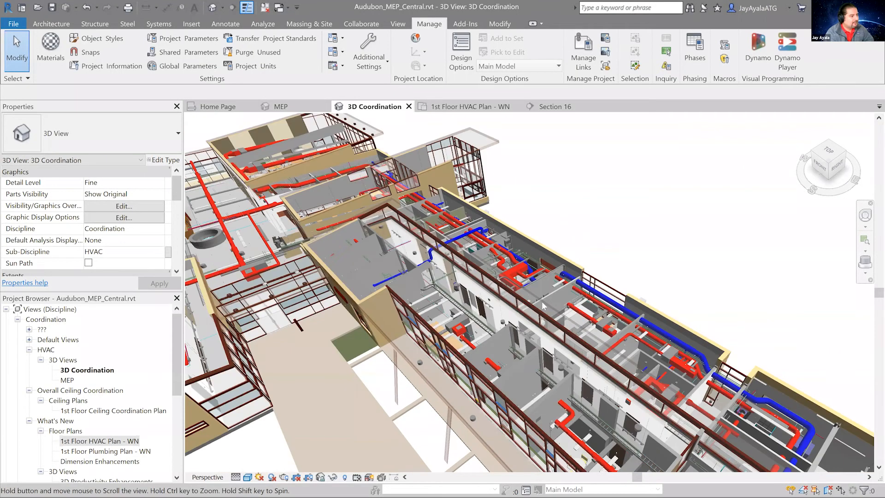
scroll(528, 298, down, 2)
scroll(535, 294, up, 3)
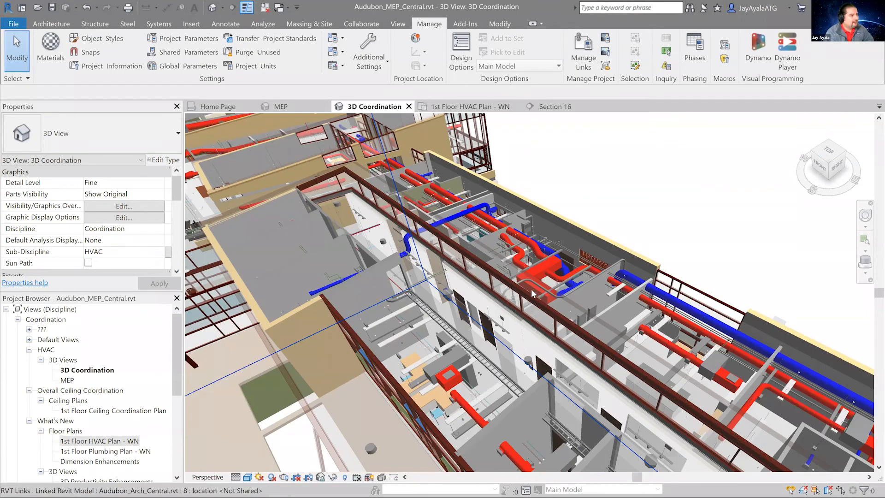
scroll(536, 278, up, 1)
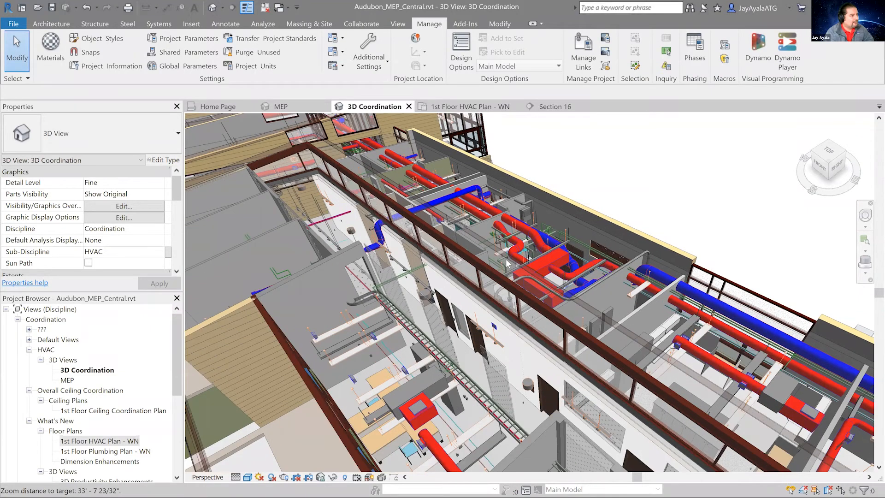
scroll(508, 264, up, 1)
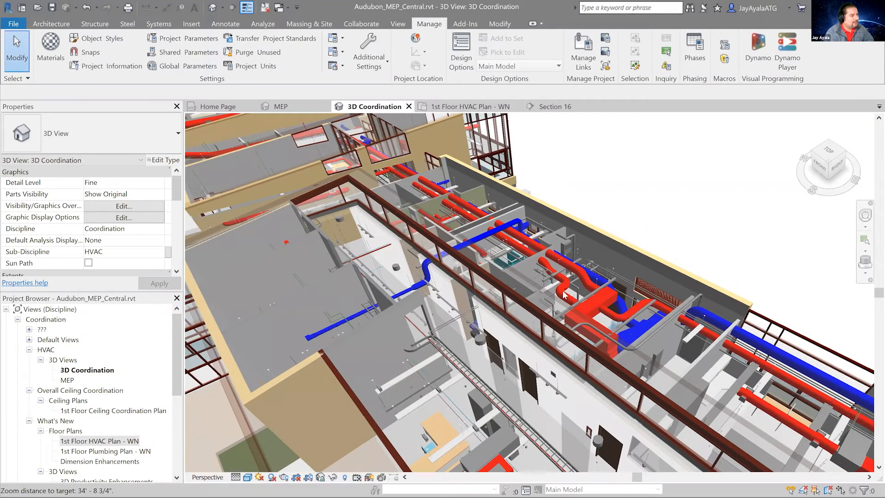
scroll(566, 299, up, 1)
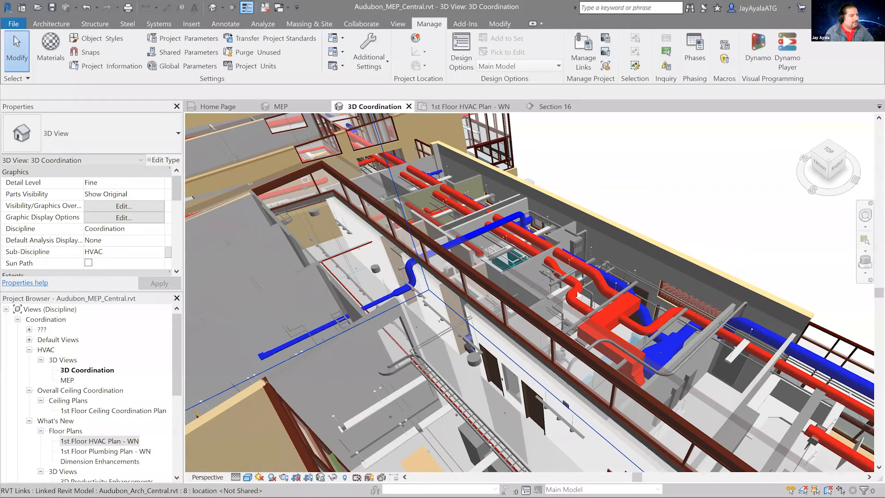
scroll(578, 295, up, 1)
scroll(626, 277, up, 1)
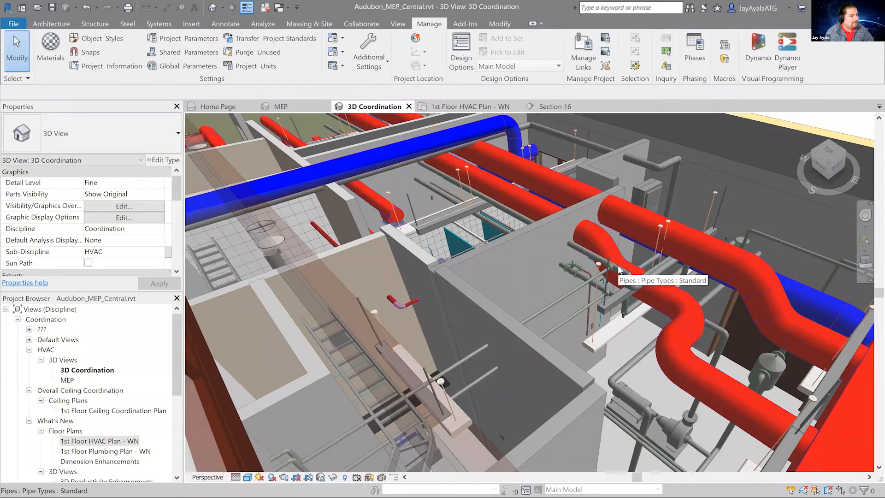
click(559, 297)
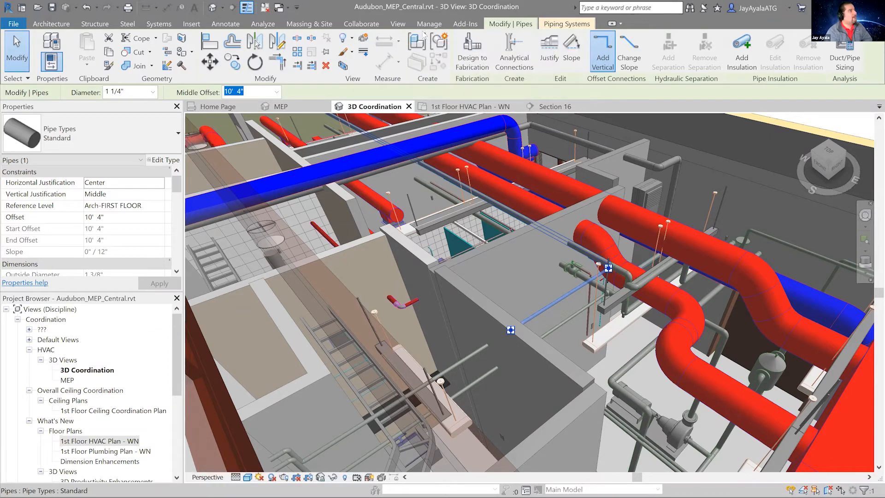
click(182, 66)
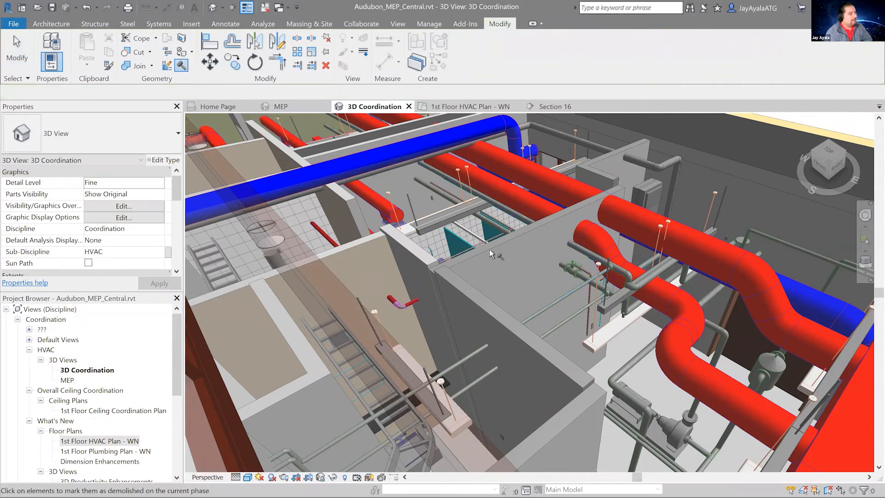
click(552, 305)
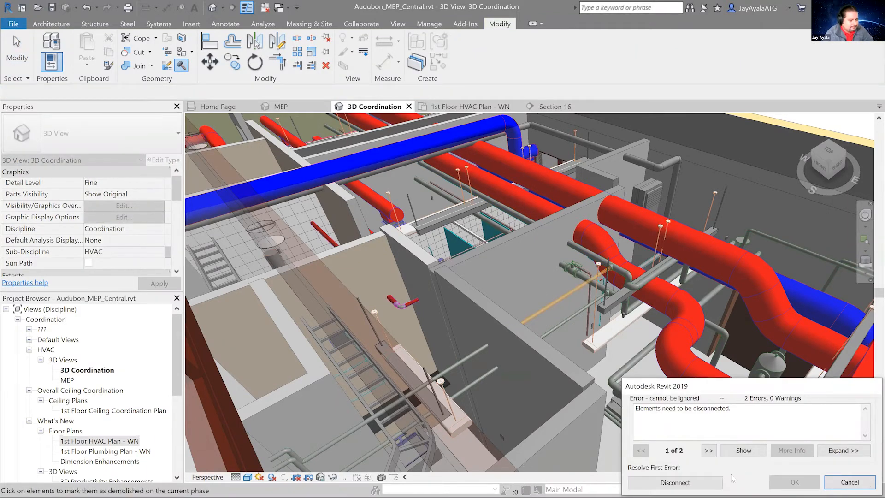
click(675, 482)
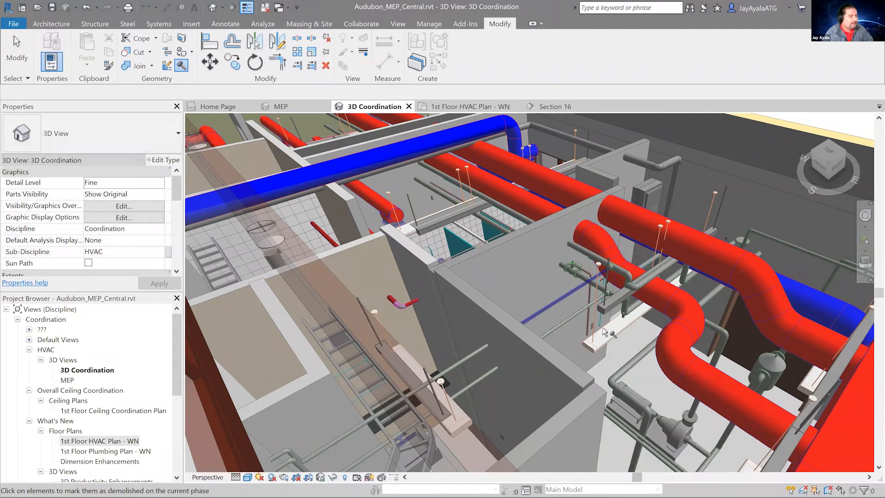
key(Escape)
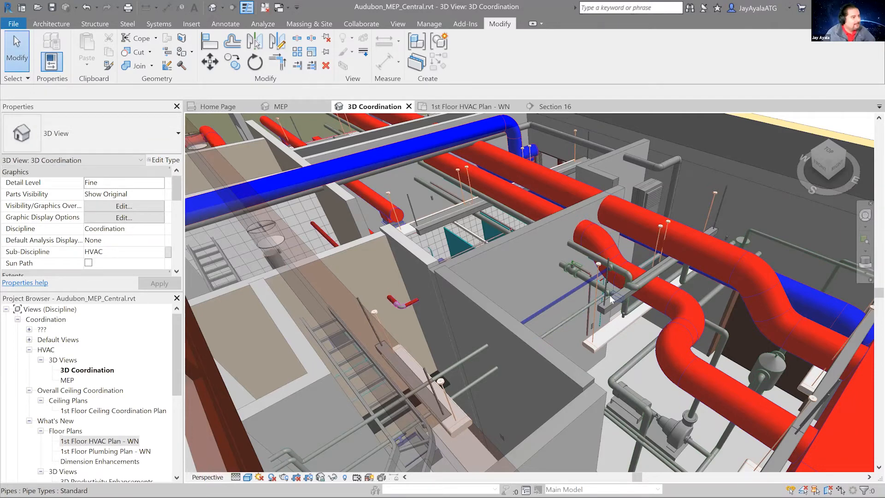
Inspect the demolished pipe's mechanical system and phasing properties
click(566, 294)
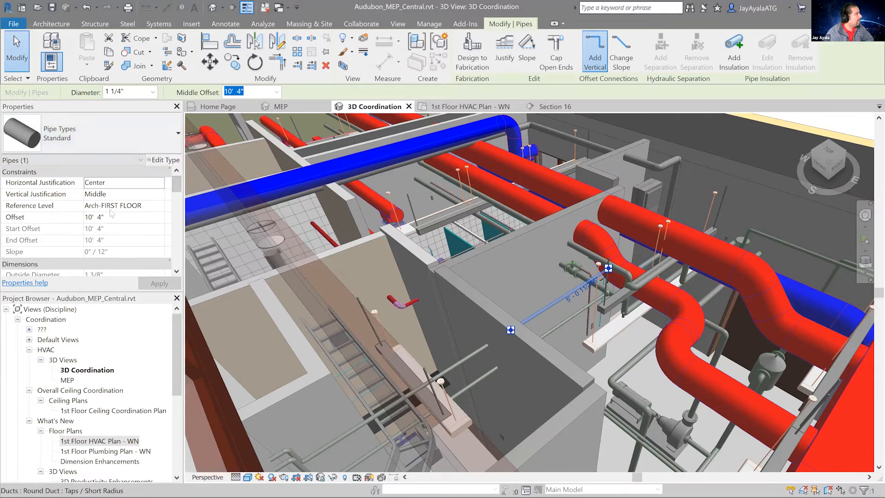
drag(175, 193, 179, 208)
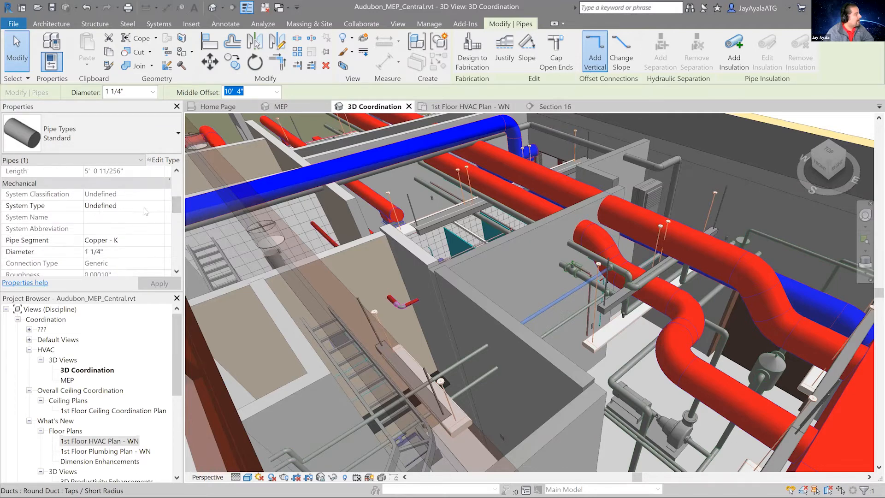
drag(180, 210, 178, 259)
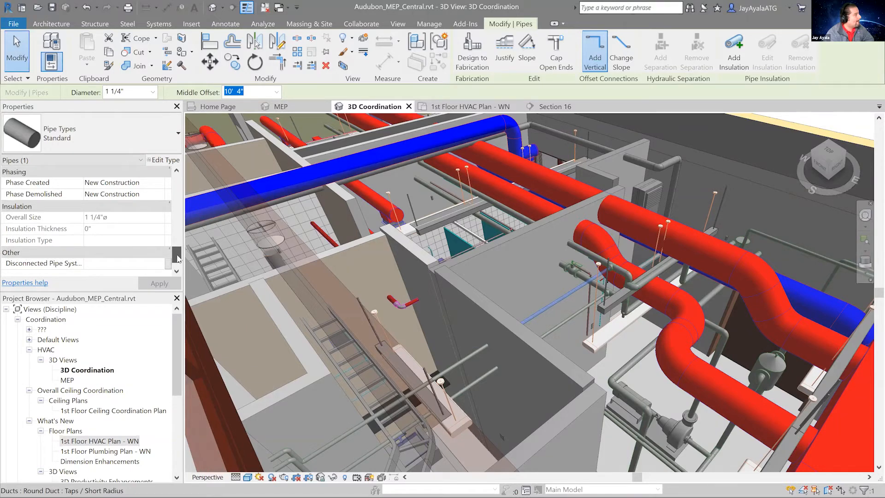
drag(178, 259, 177, 255)
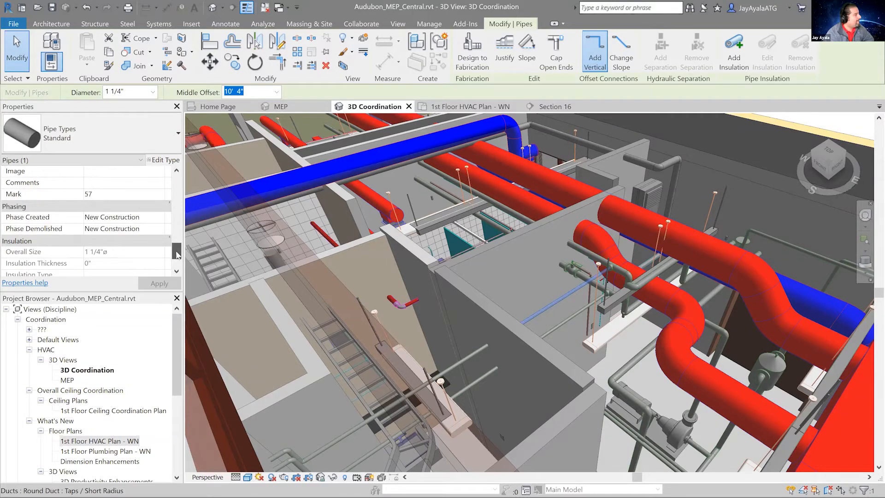
Inspect the phasing and system type properties of the pipe in line with the demolished one
click(469, 355)
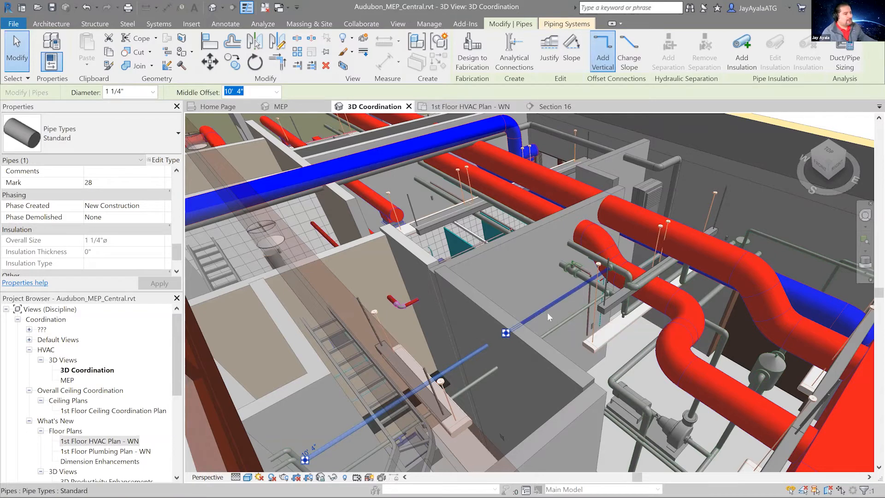
key(Escape)
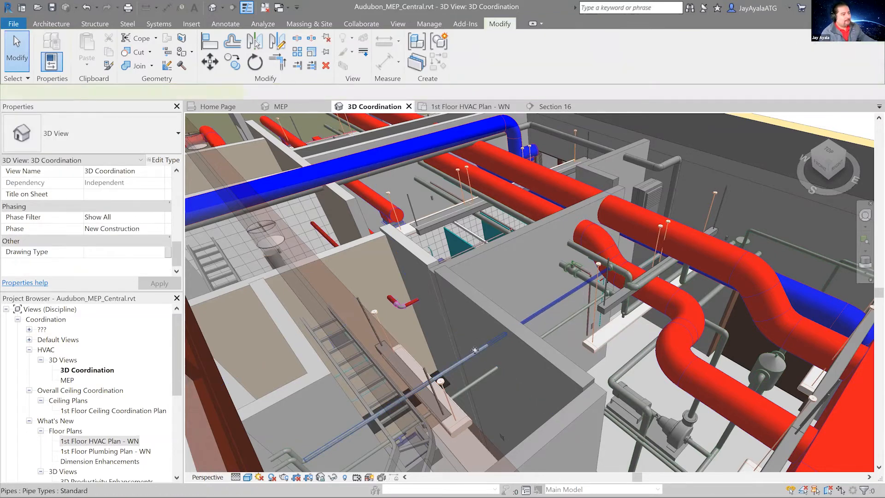
click(475, 349)
drag(179, 232, 179, 206)
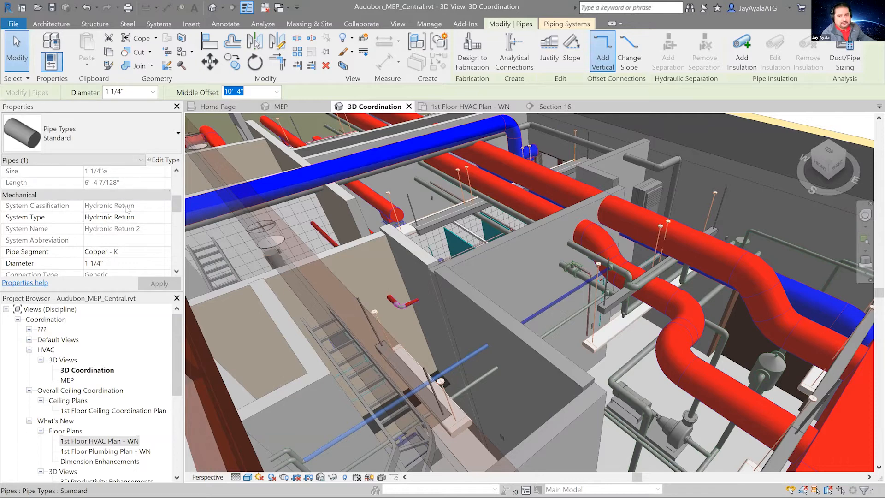
Compare the Phase Created and Phase Demolished properties of the in-line pipe with those of the demolished pipe
click(553, 302)
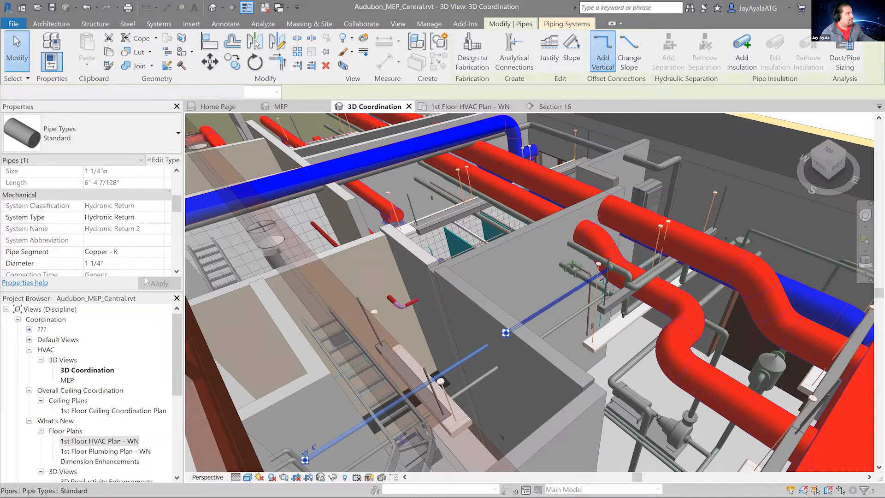
click(469, 354)
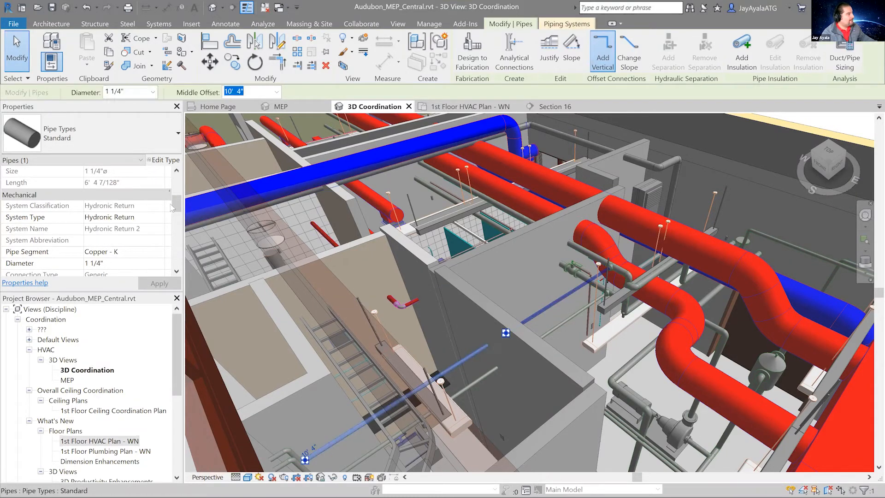
scroll(181, 221, down, 5)
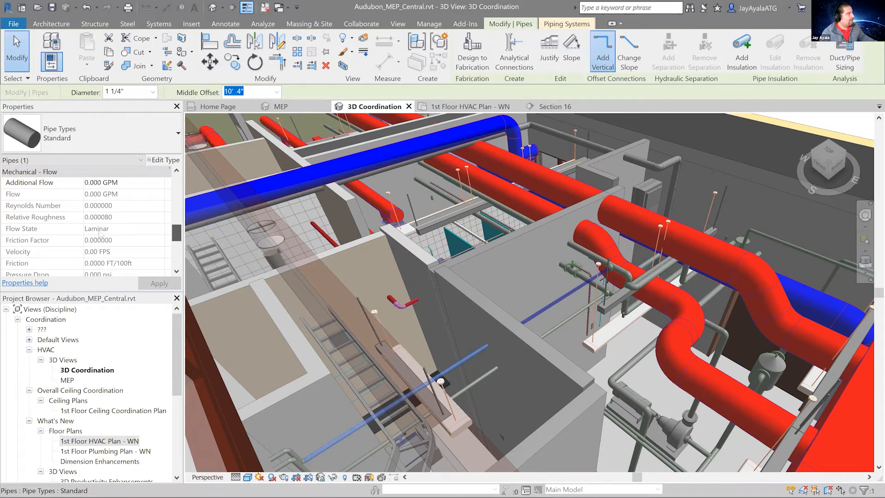
scroll(99, 234, down, 5)
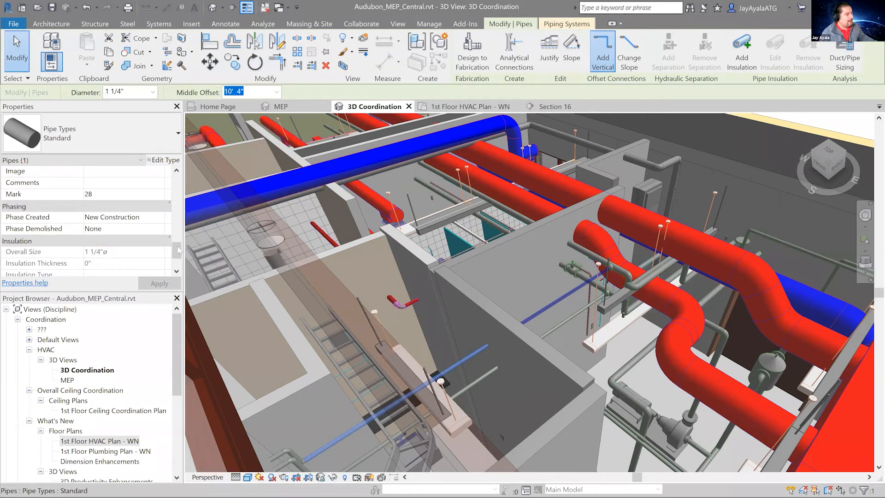
click(546, 306)
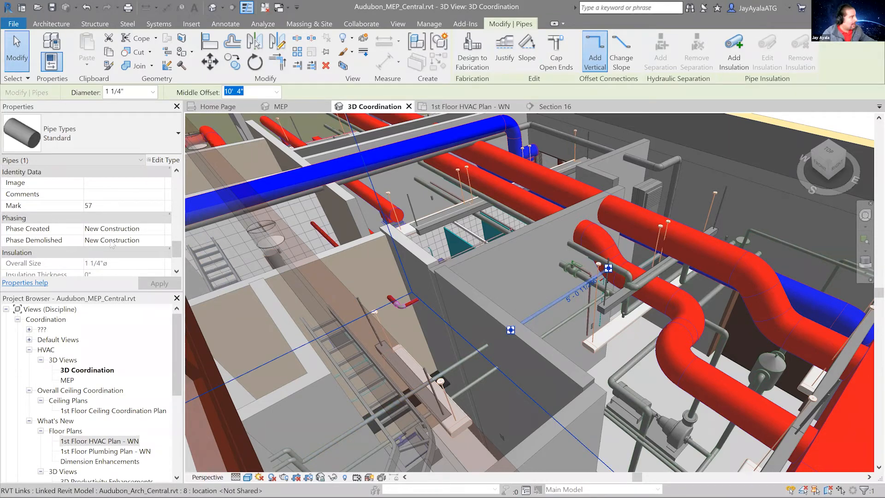
key(Escape)
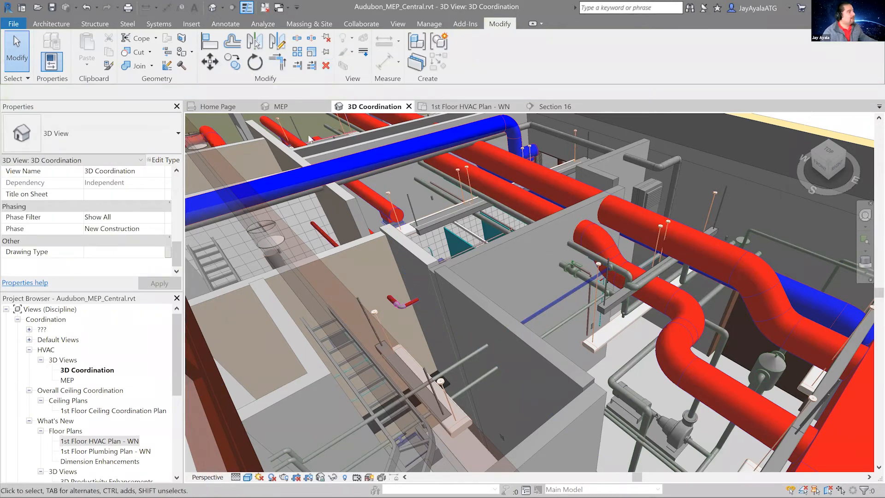
Create a new rule-based view filter named "Demoed Pipe" from the 3D Coordination view's visibility and graphic overrides
key(v)
key(g)
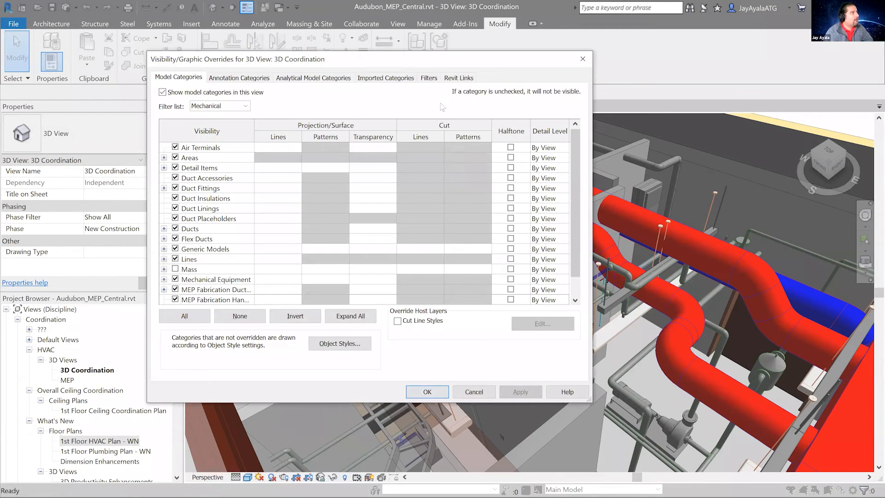
click(429, 78)
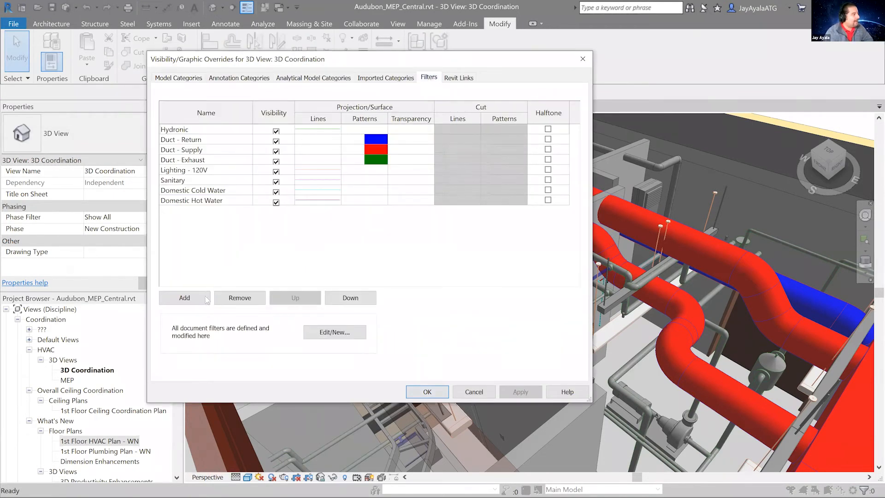
click(206, 299)
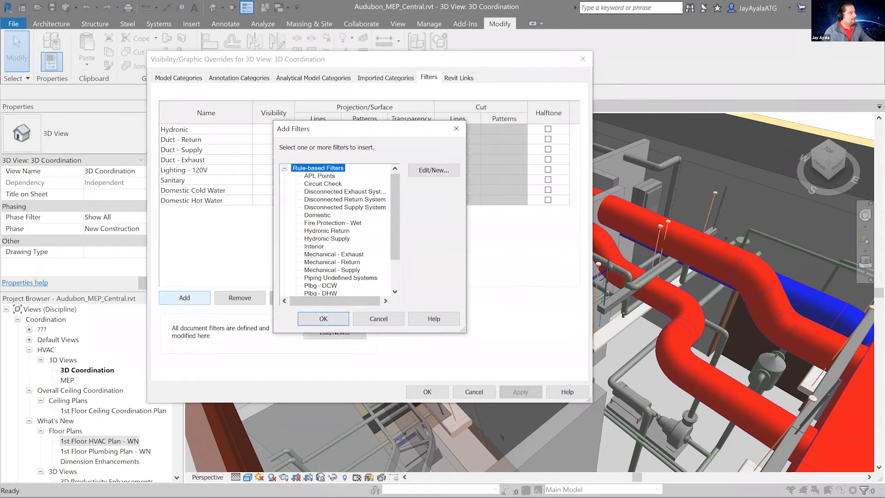
click(433, 171)
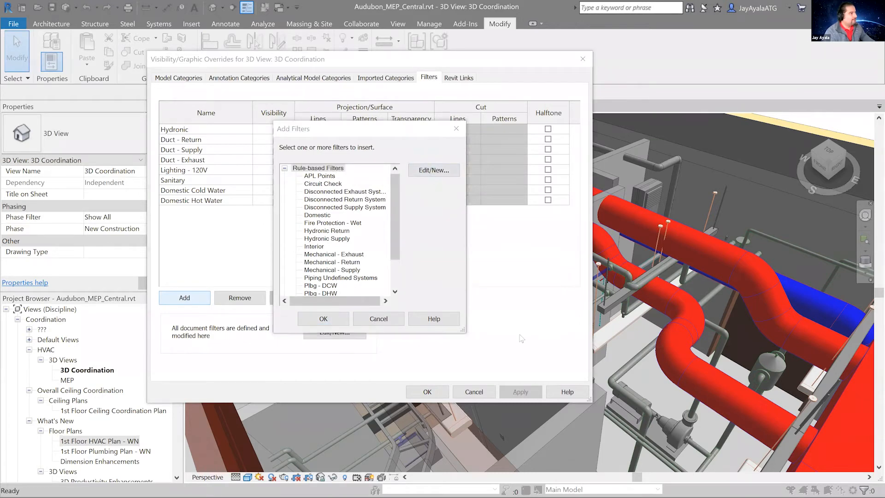
click(98, 306)
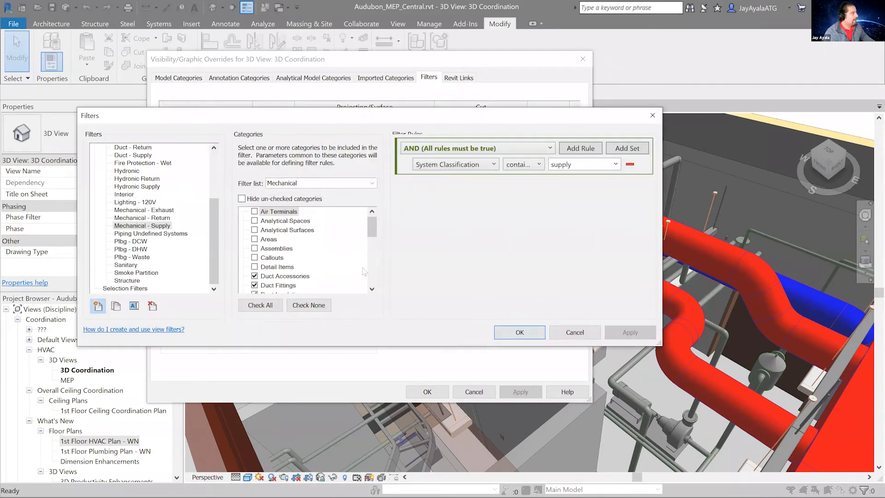
text(D)
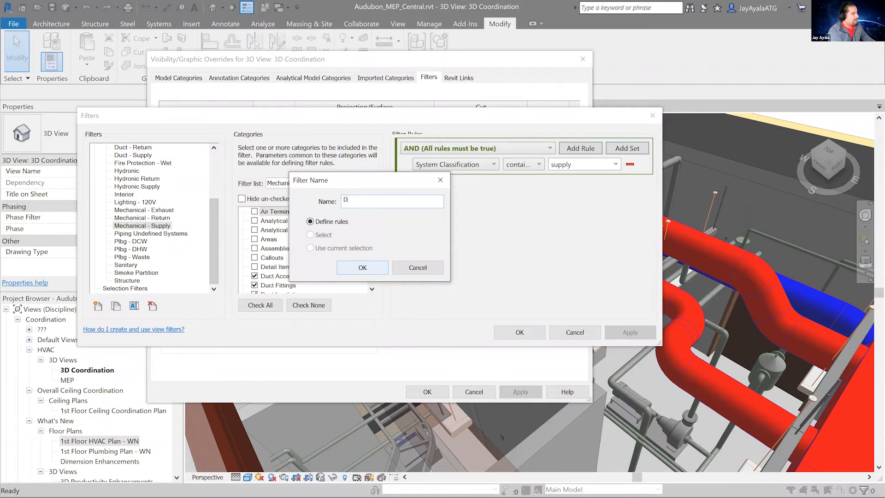
text(emoed Pipe)
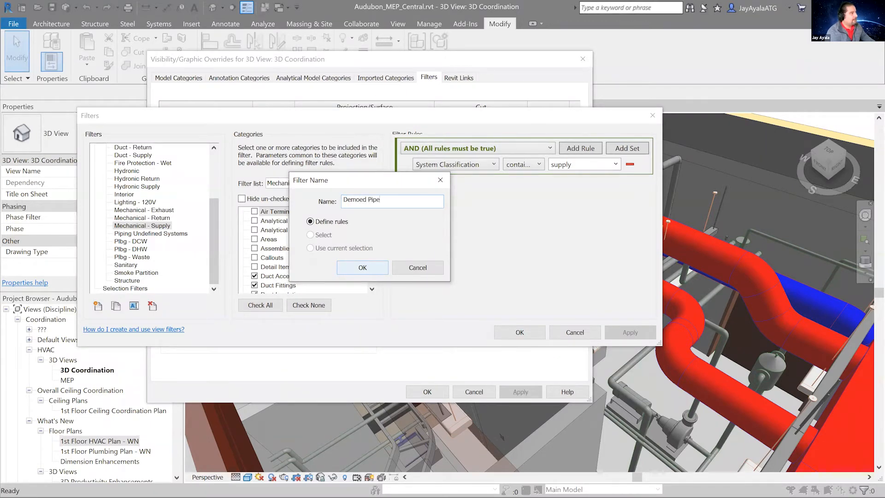
click(373, 263)
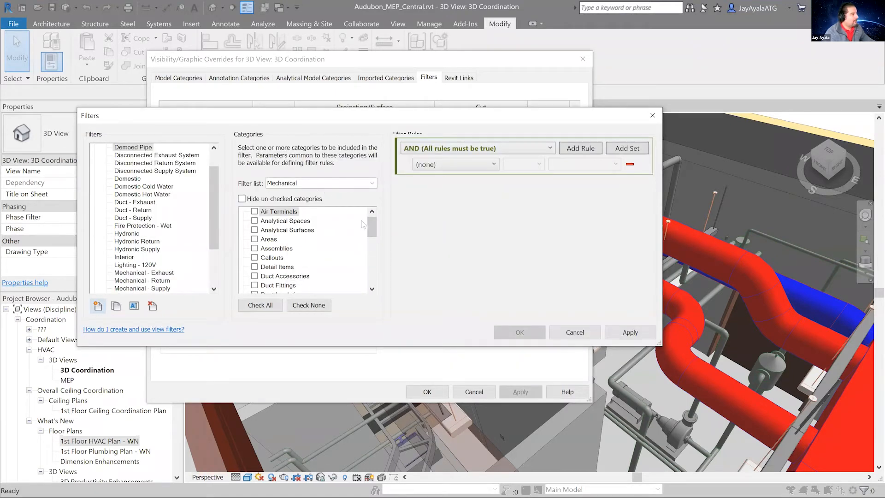
Limit the Demoed Pipe filter's category list to Piping and include the Pipes and Pipe Fittings categories
click(372, 183)
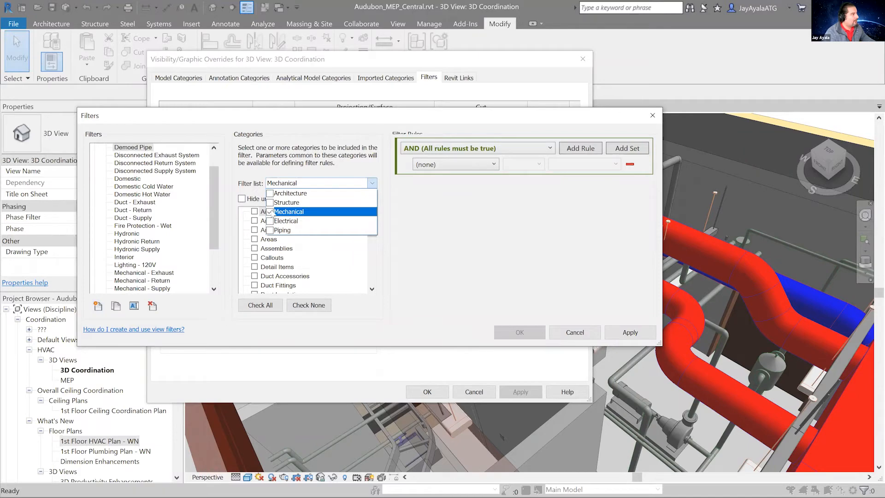
click(270, 212)
click(269, 230)
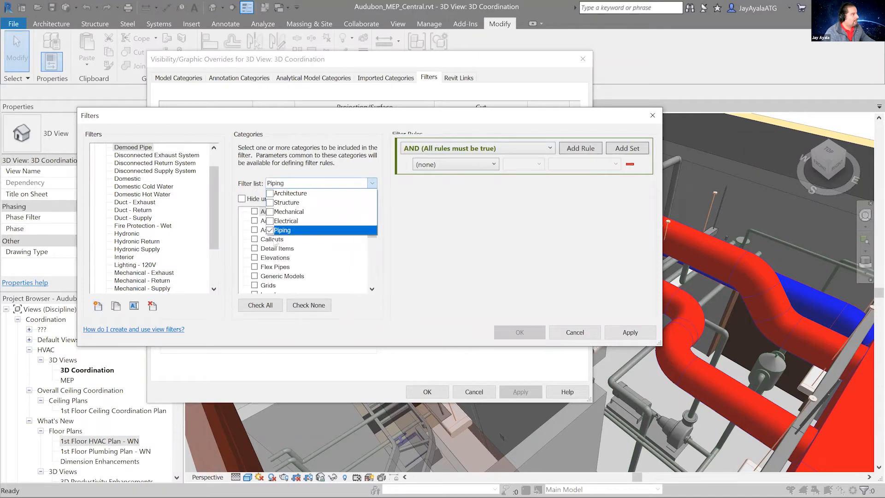
click(361, 238)
drag(372, 229, 377, 270)
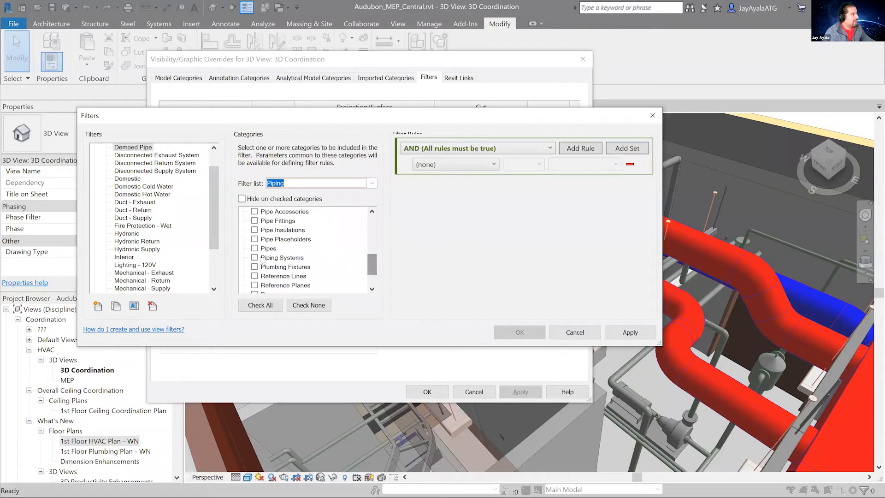
click(257, 249)
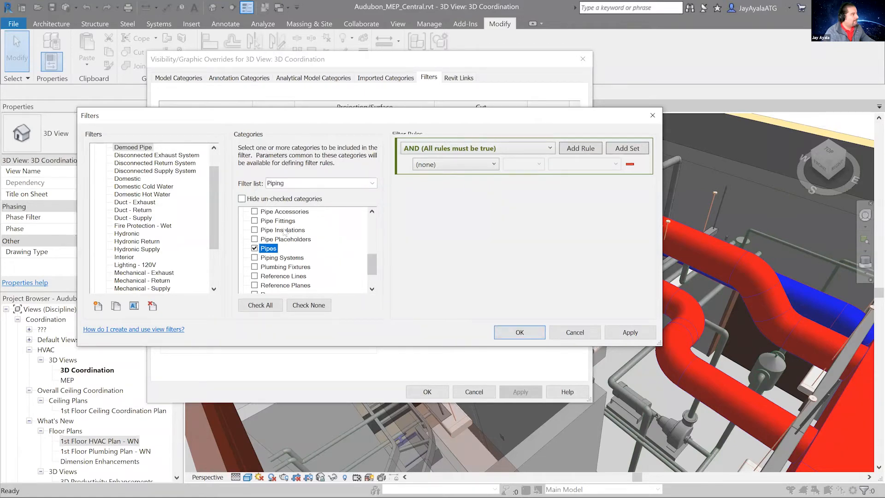
click(255, 221)
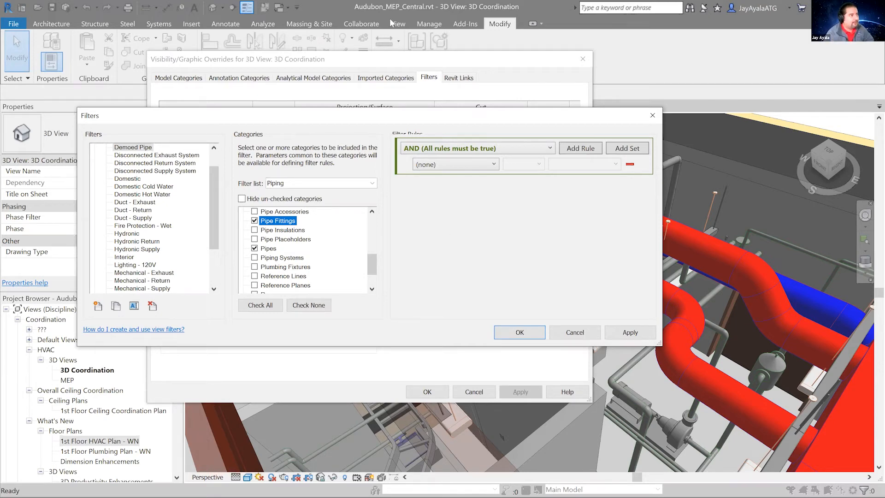
click(494, 165)
drag(506, 207, 503, 280)
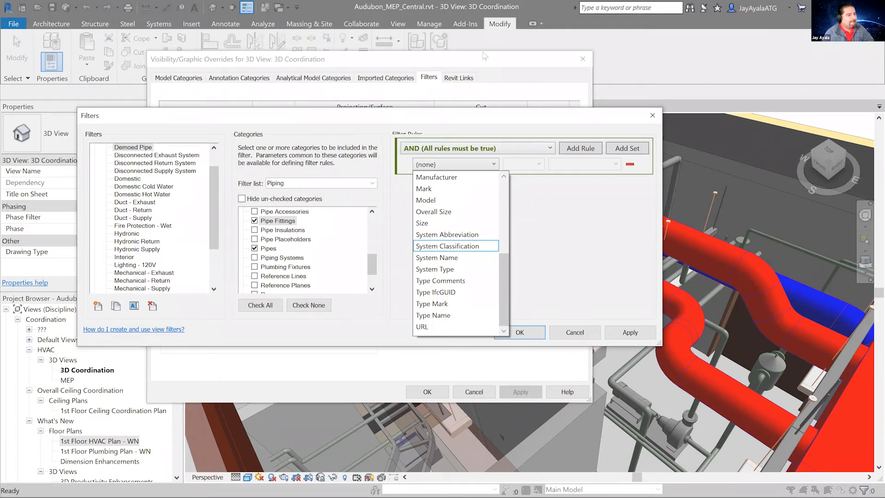
key(Escape)
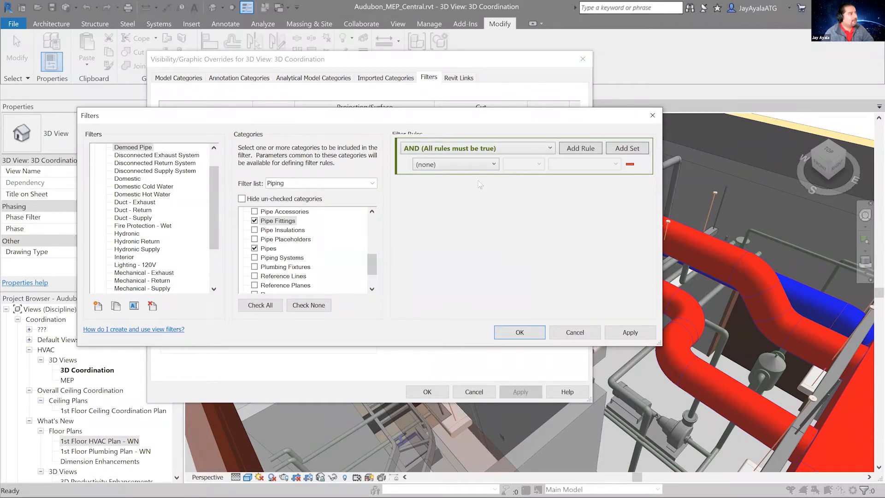
Define the Demoed Pipe filter rule as System Classification equals Undefined and save the filter
click(495, 164)
drag(508, 197, 508, 276)
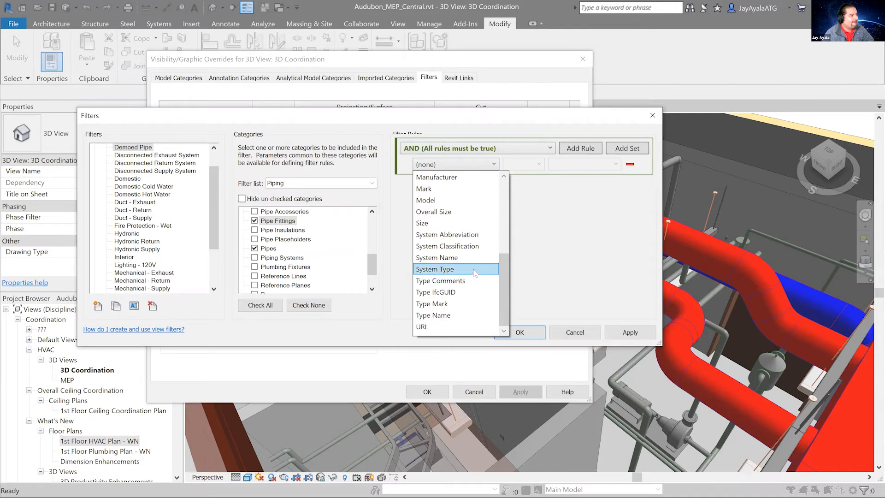
click(475, 246)
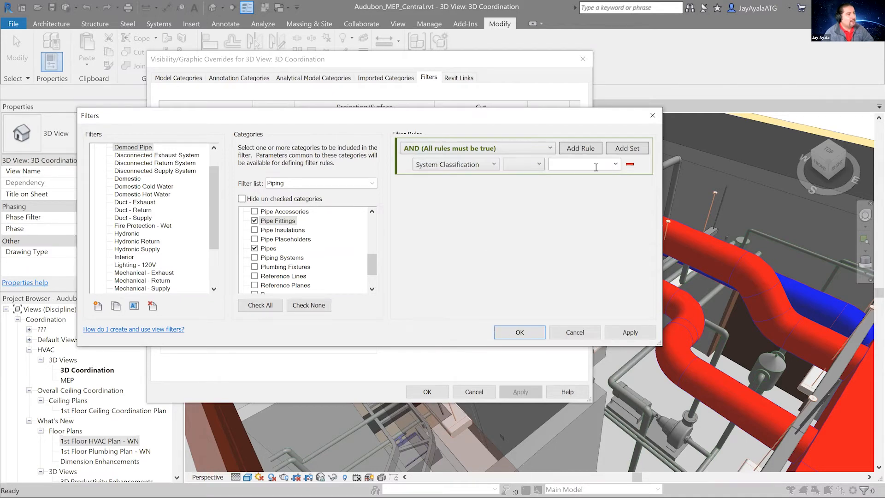
click(615, 164)
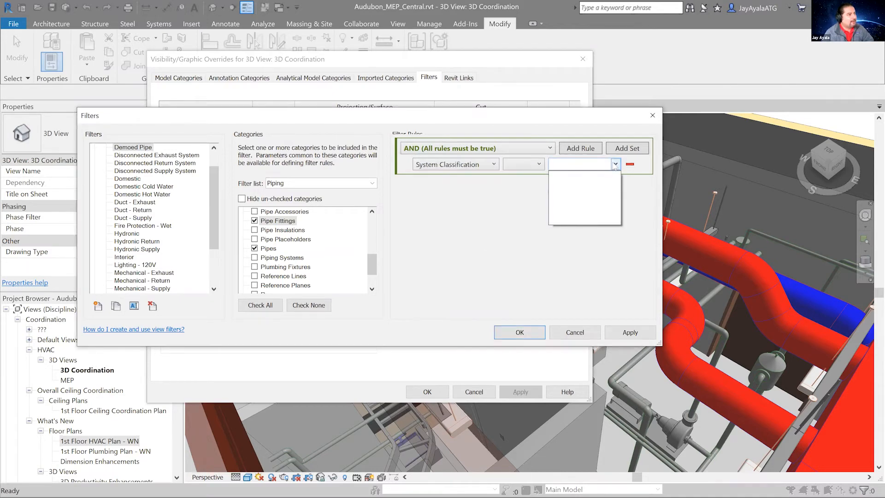
click(615, 165)
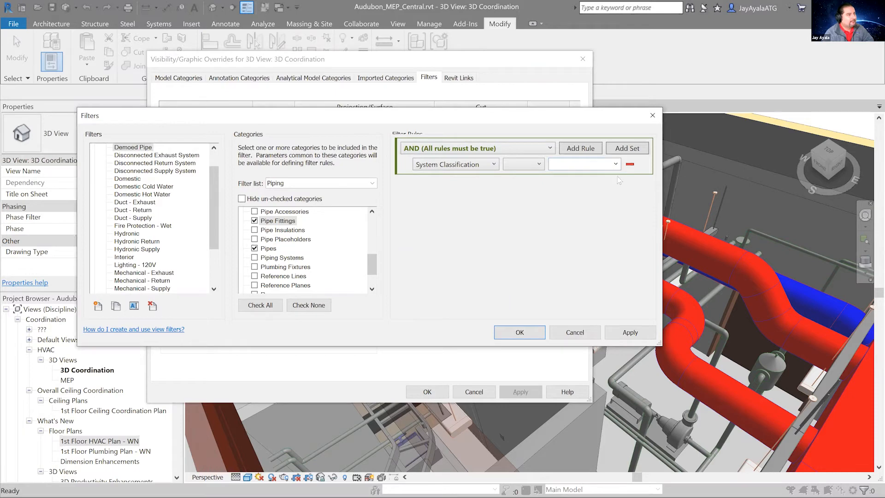
click(594, 165)
click(539, 165)
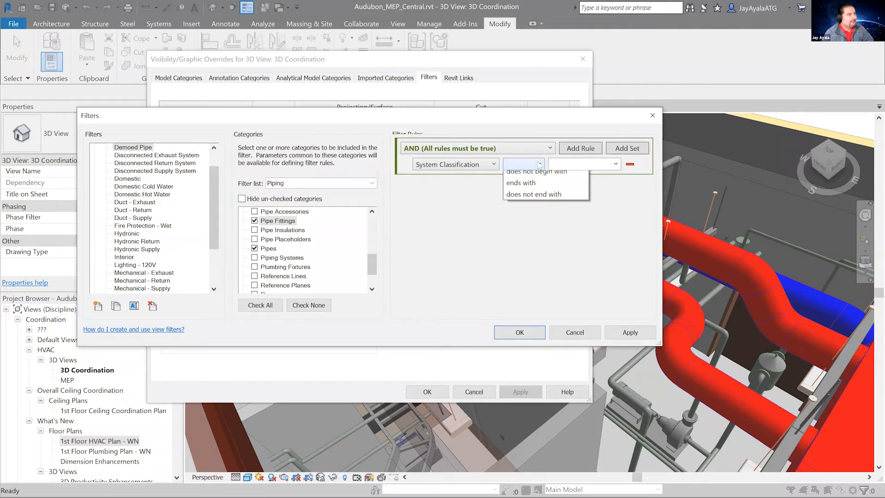
click(542, 176)
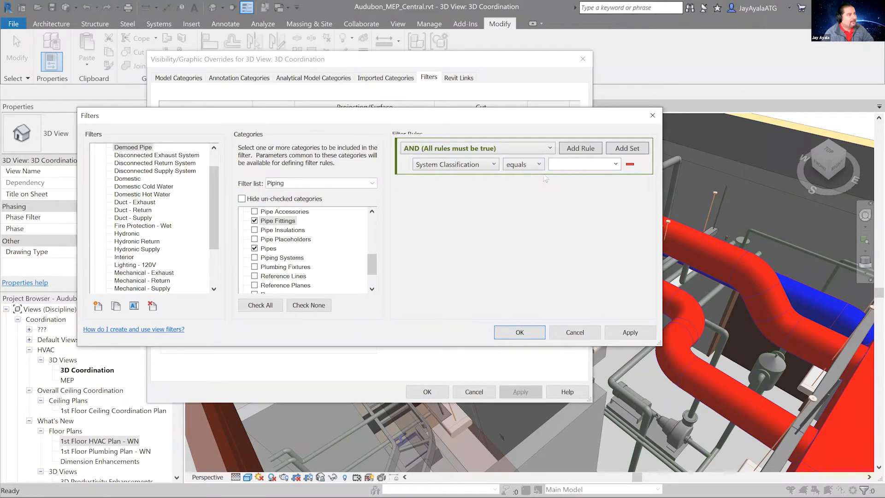
click(615, 164)
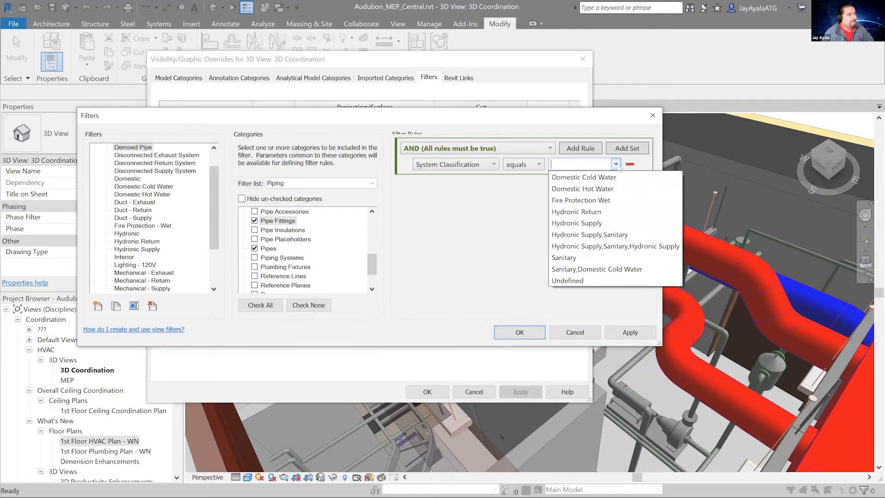
click(595, 280)
click(628, 333)
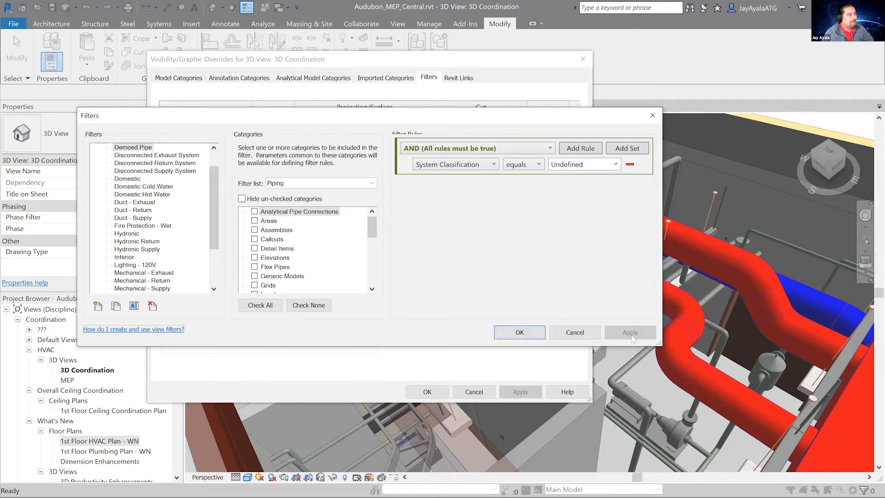
click(527, 334)
click(328, 321)
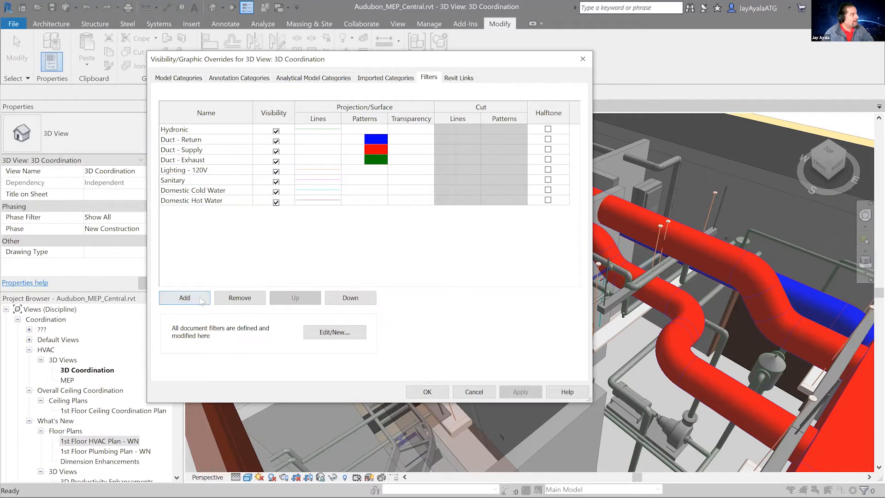
Add the Demoed Pipe filter to the 3D Coordination view's filters
click(184, 298)
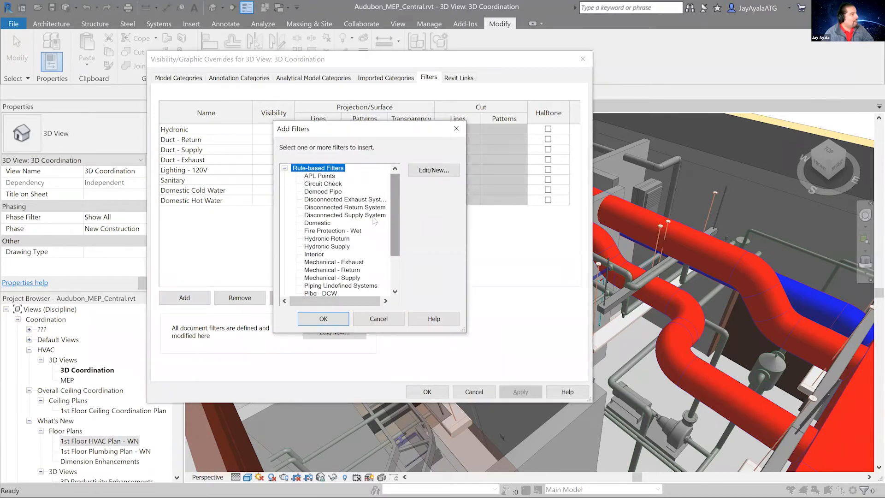
click(330, 192)
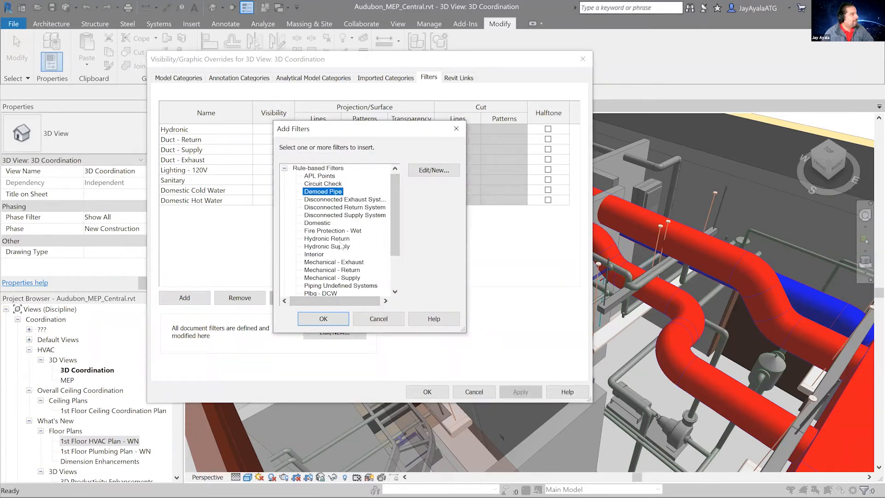
click(323, 318)
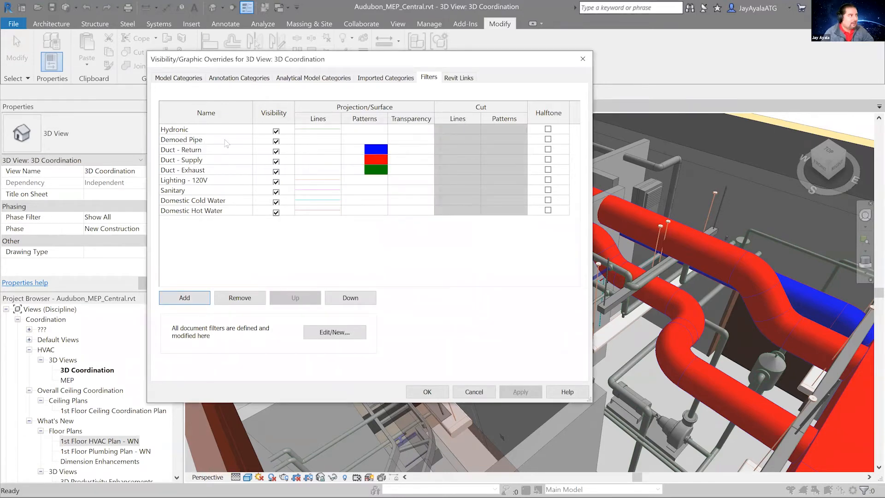
Turn off the visibility of the Demoed Pipe filter in 3D Coordination and apply the override
click(276, 141)
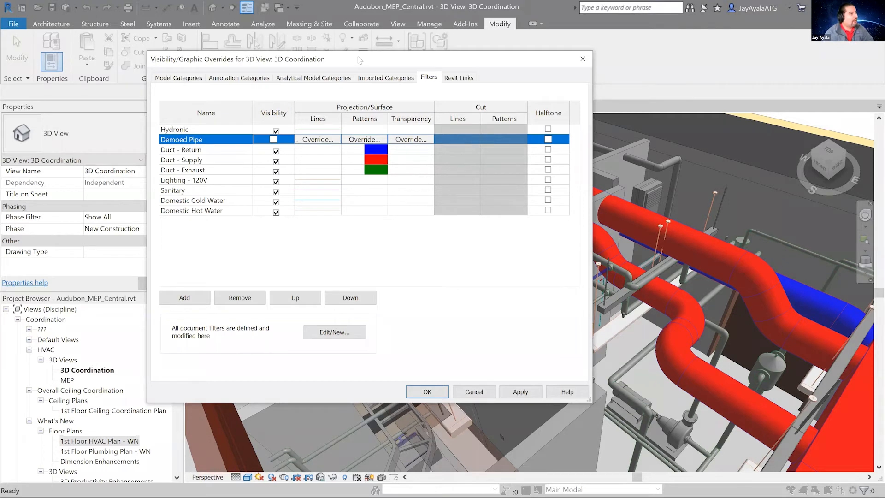
drag(361, 60, 262, 48)
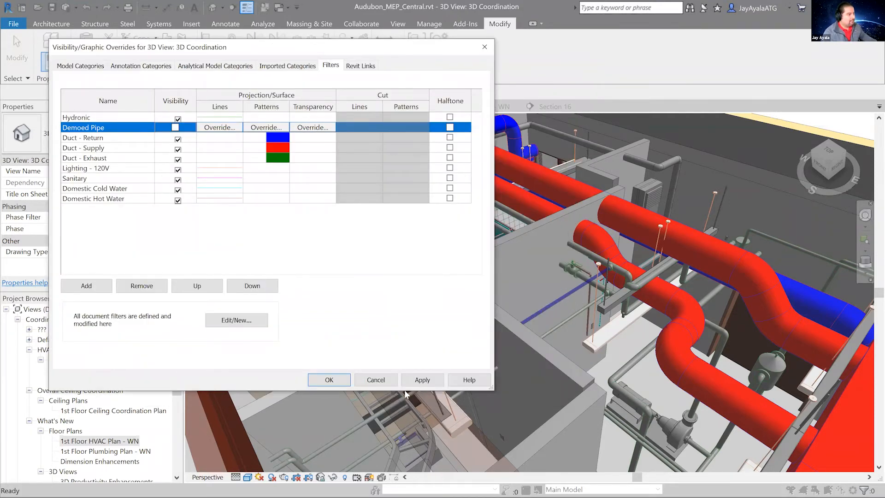
click(423, 380)
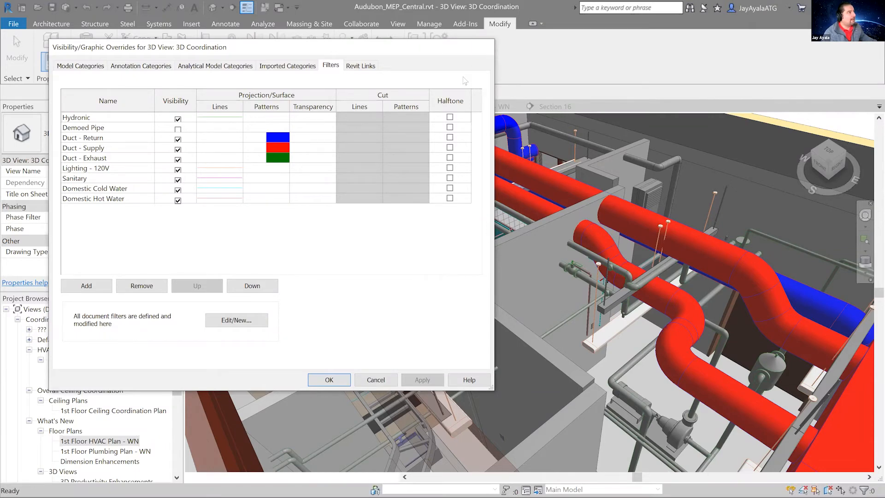
click(485, 47)
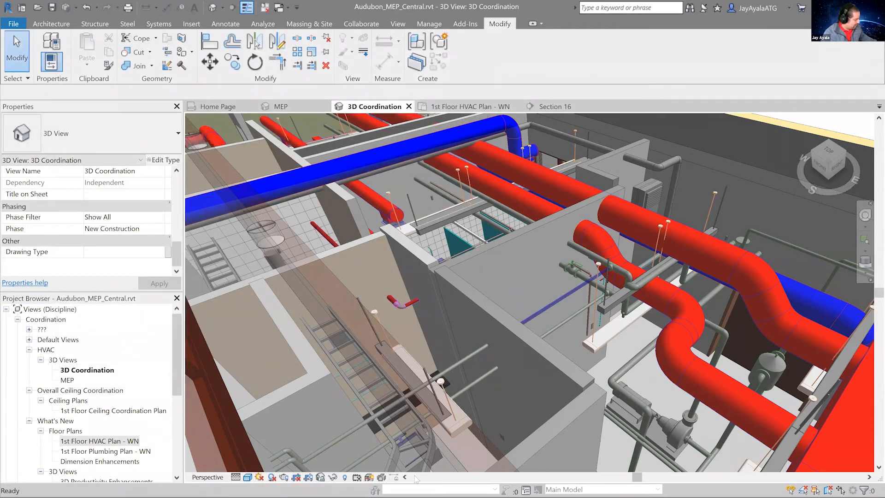
key(super)
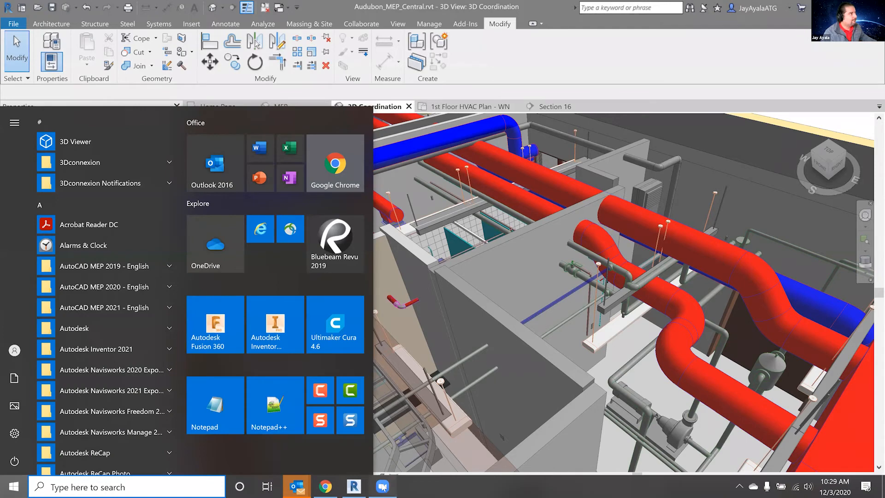
click(469, 229)
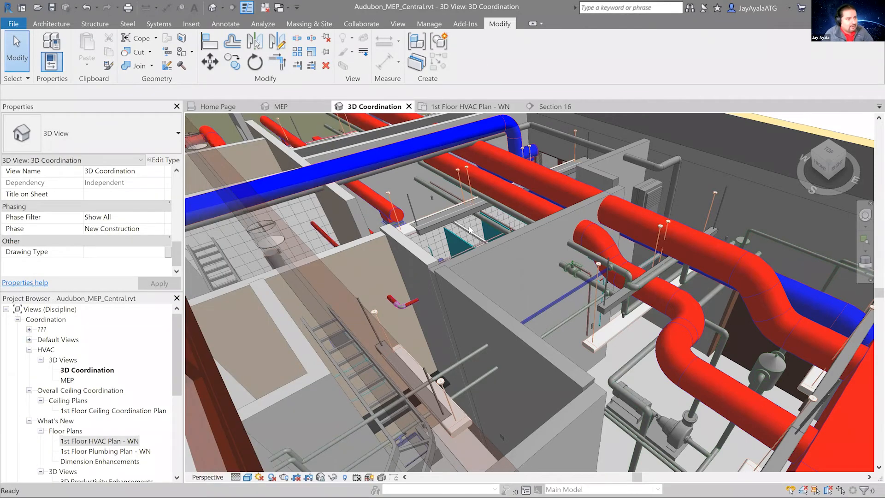
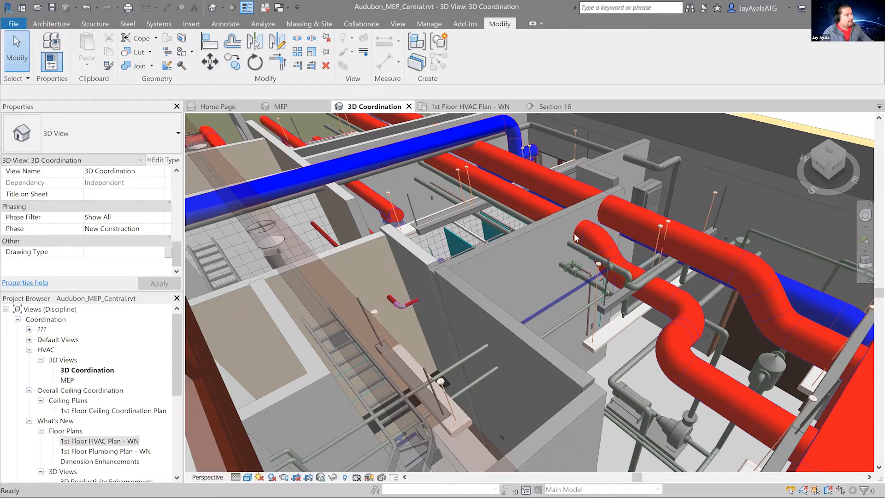
Open the link display settings of Audubon_Arch_Central.rvt in the 3D Coordination view's visibility overrides and set the basics to Custom
key(v)
key(v)
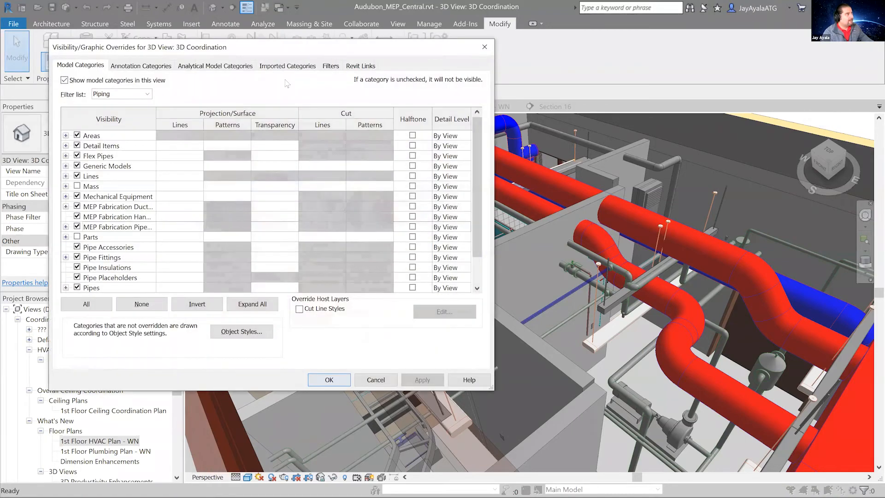
drag(349, 50, 528, 116)
click(529, 132)
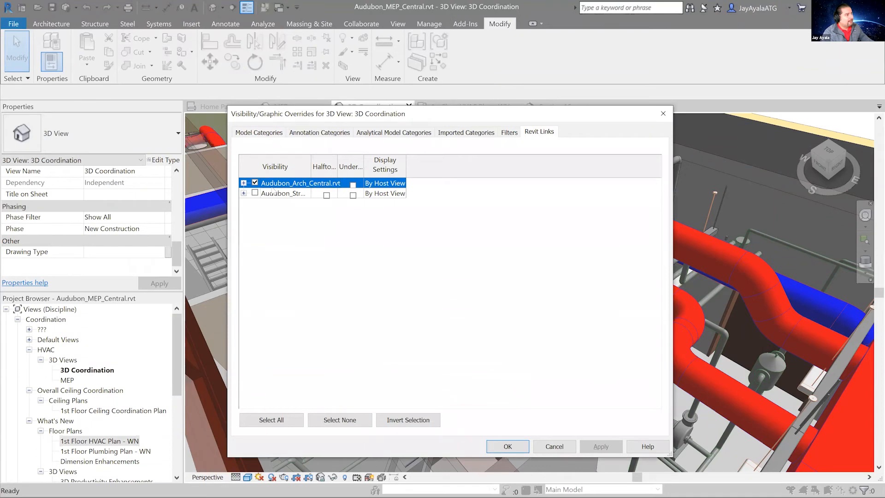
click(388, 186)
click(387, 186)
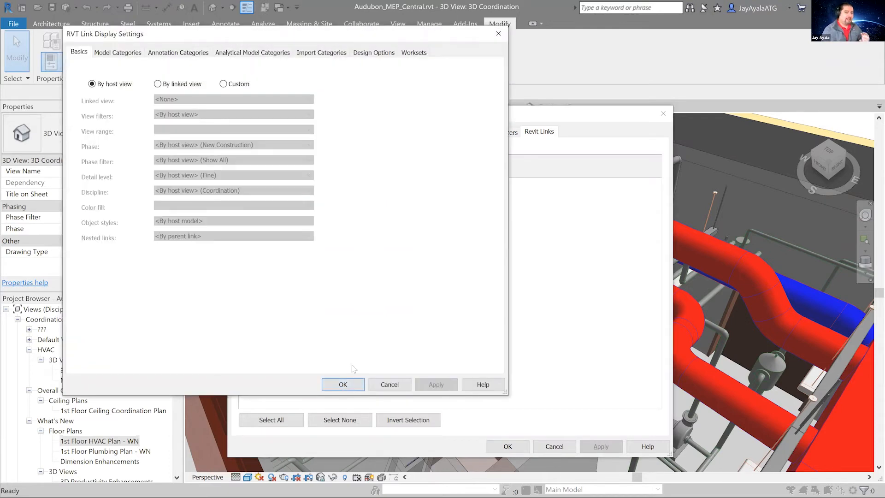
click(158, 84)
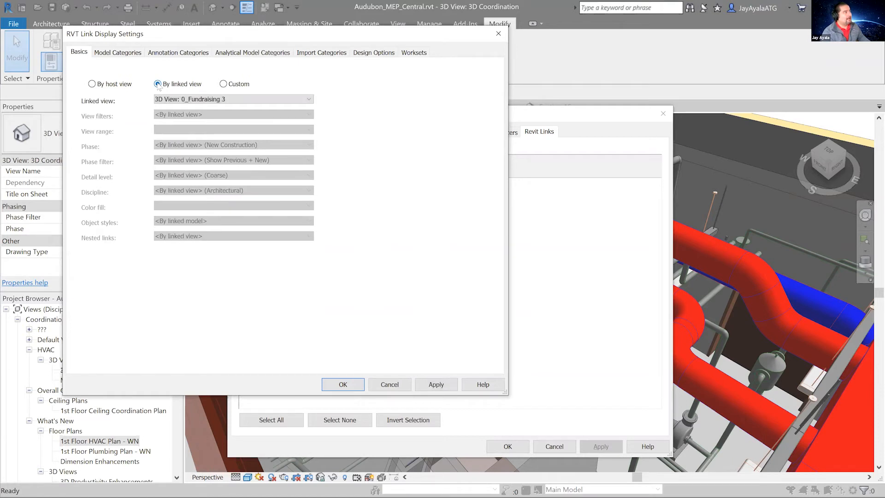
click(223, 84)
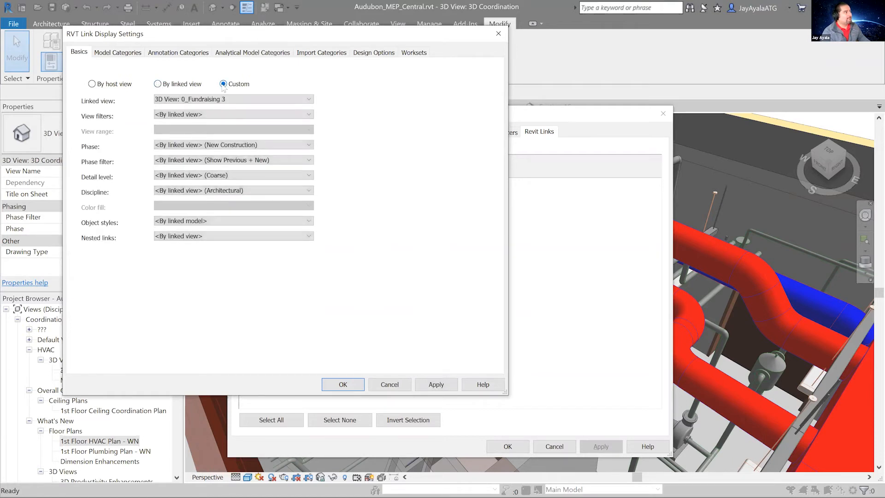
Set the architectural link's annotation categories to Custom and hide its Grids
click(131, 55)
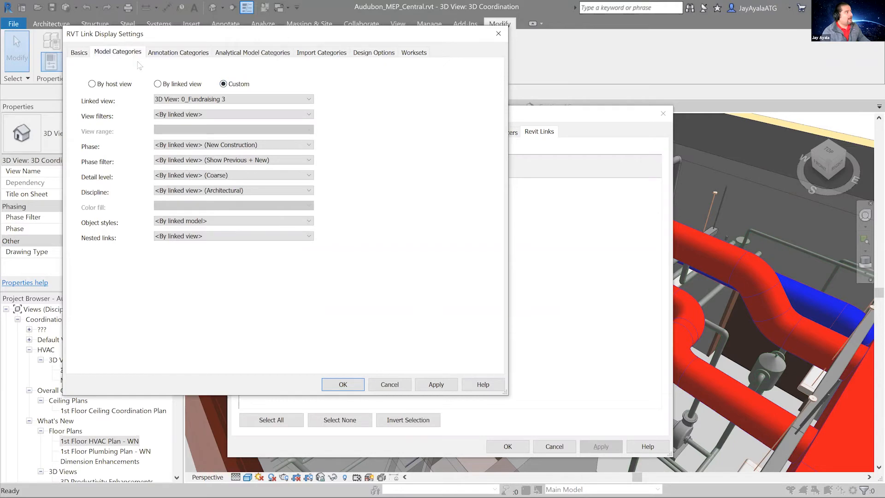
click(184, 56)
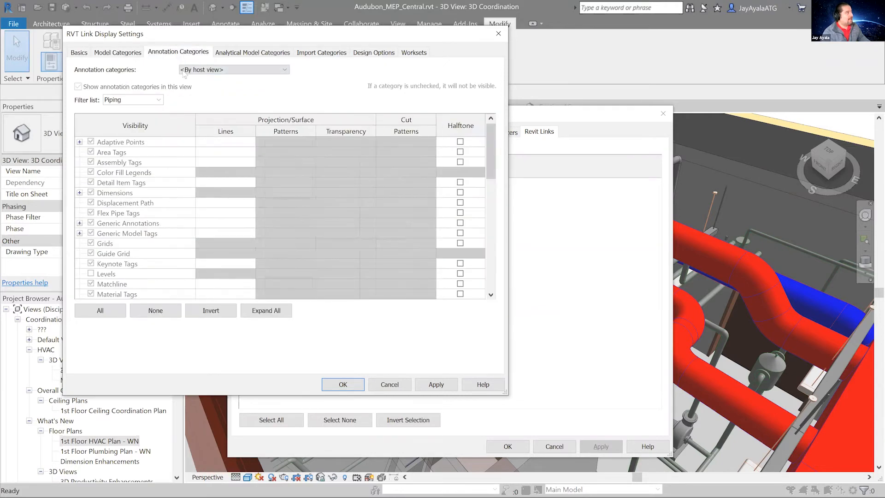
click(248, 70)
click(235, 94)
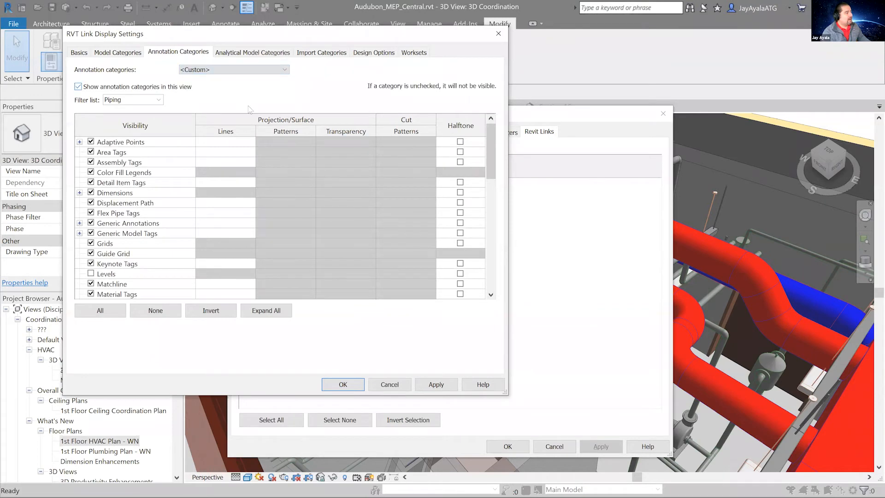
drag(491, 160, 488, 196)
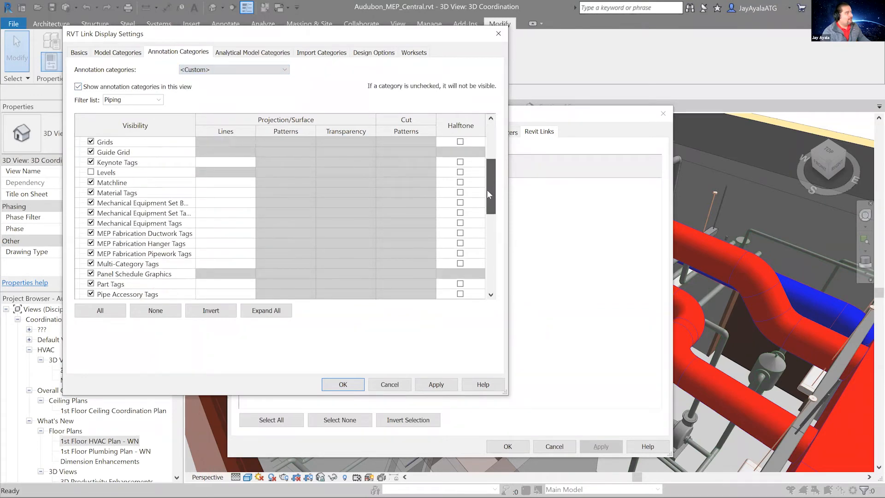
click(91, 142)
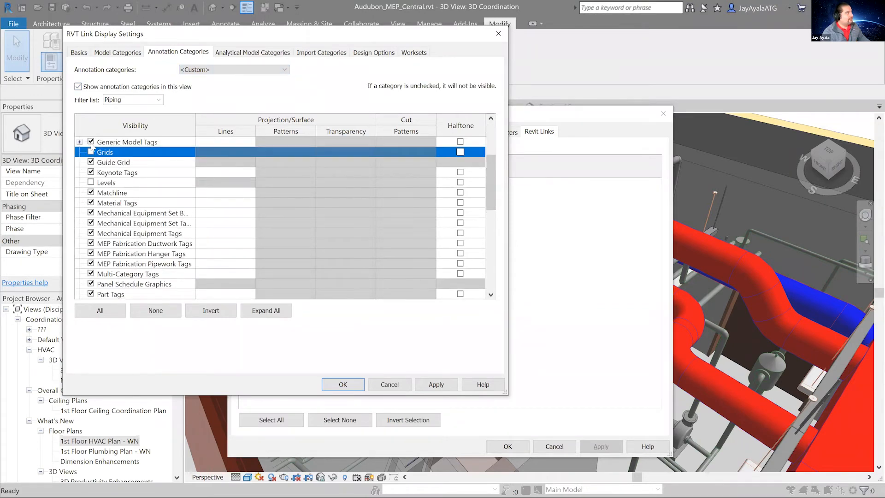
Hide the Scope Boxes, View Titles and View Reference annotation categories of the architectural link
mouse_move(491, 183)
mouse_down()
mouse_move(492, 212)
mouse_move(487, 182)
mouse_up()
drag(493, 180, 492, 256)
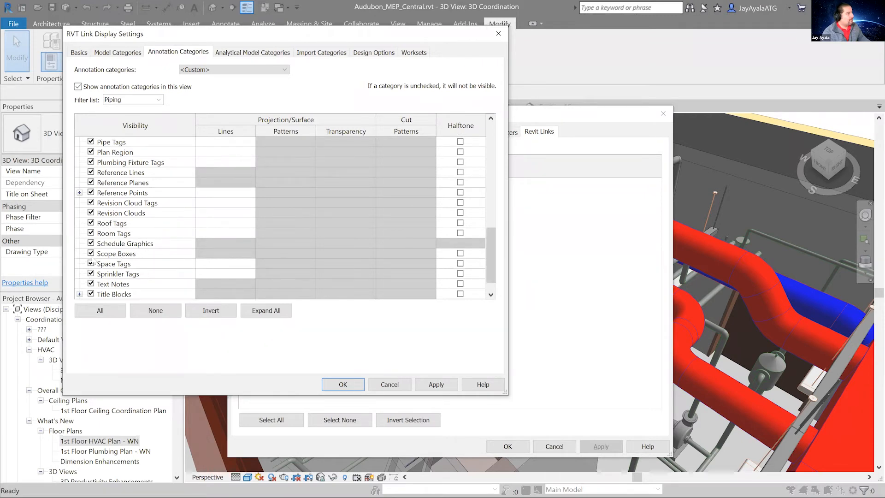
scroll(96, 272, down, 2)
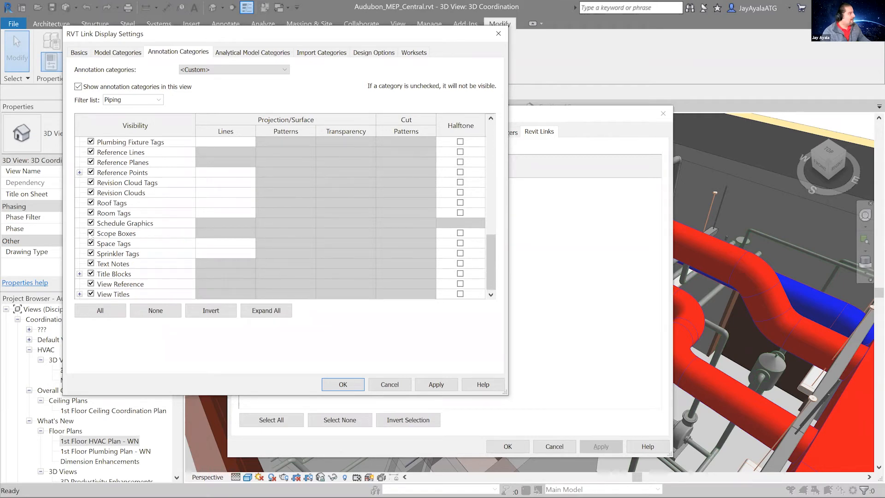
click(91, 233)
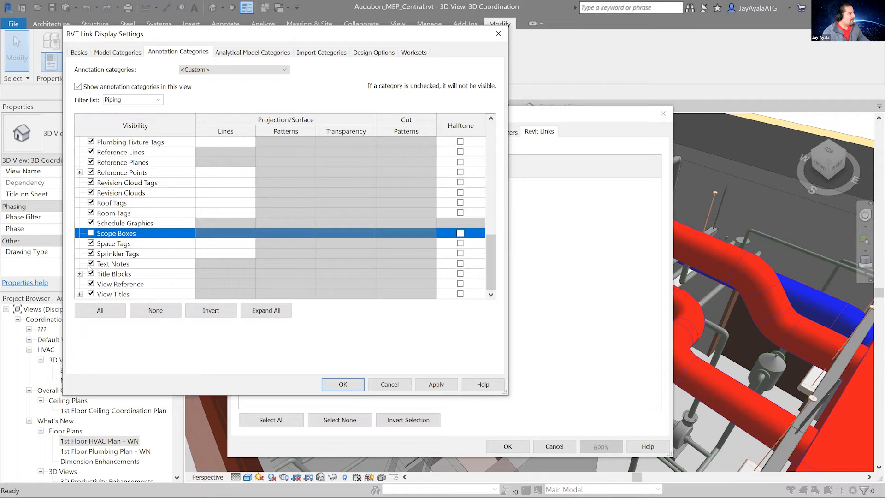
click(91, 294)
click(90, 284)
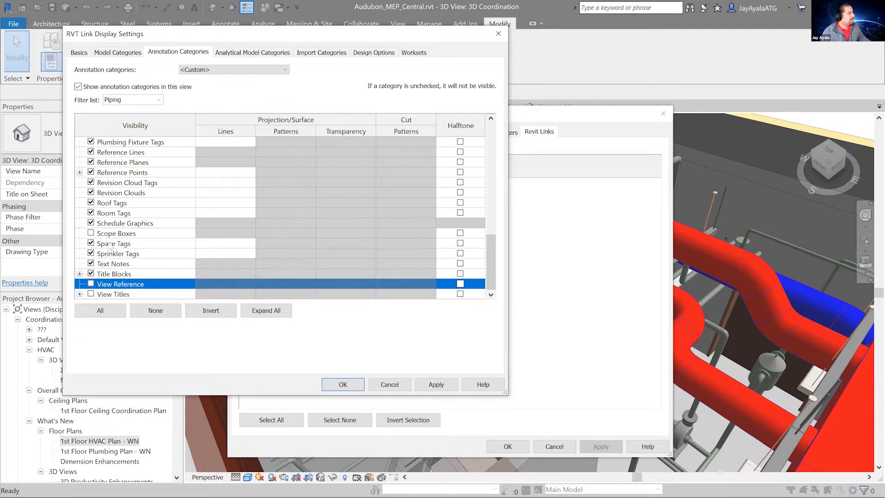
Add Architecture to the link's annotation category filter list and hide the Guide Grid category
scroll(116, 244, up, 1)
scroll(116, 244, up, 8)
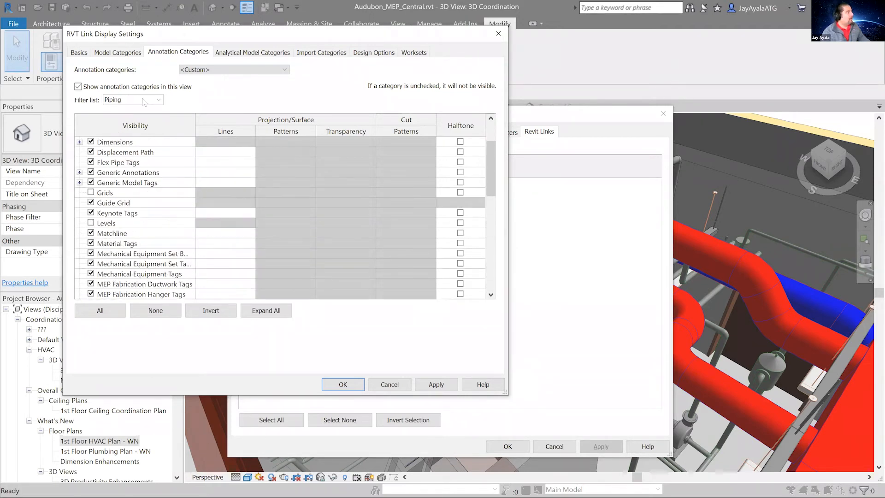
click(158, 100)
click(107, 111)
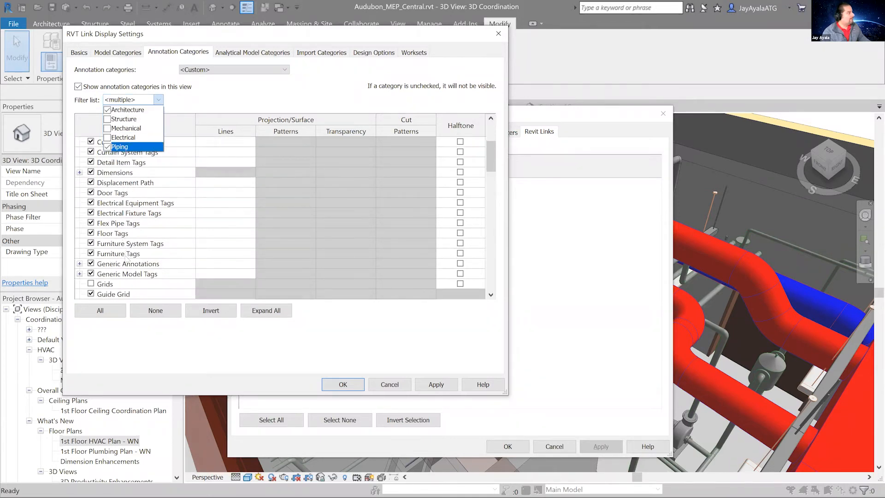
scroll(121, 277, down, 3)
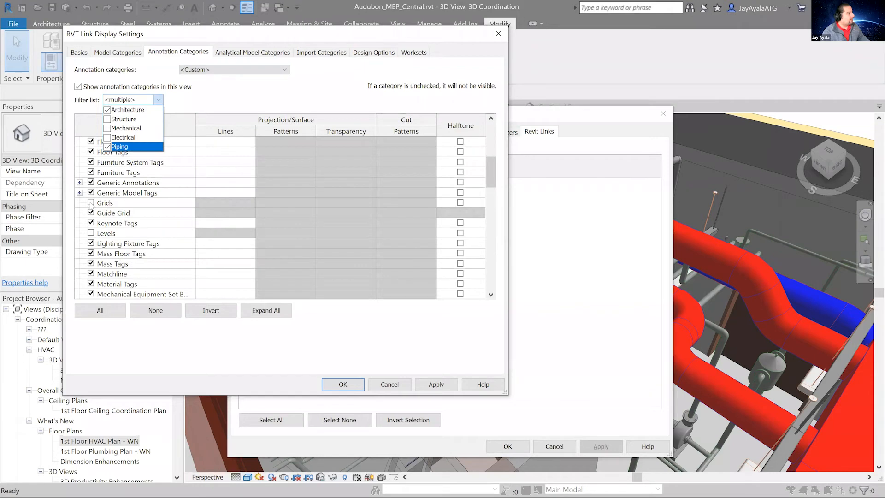
click(92, 223)
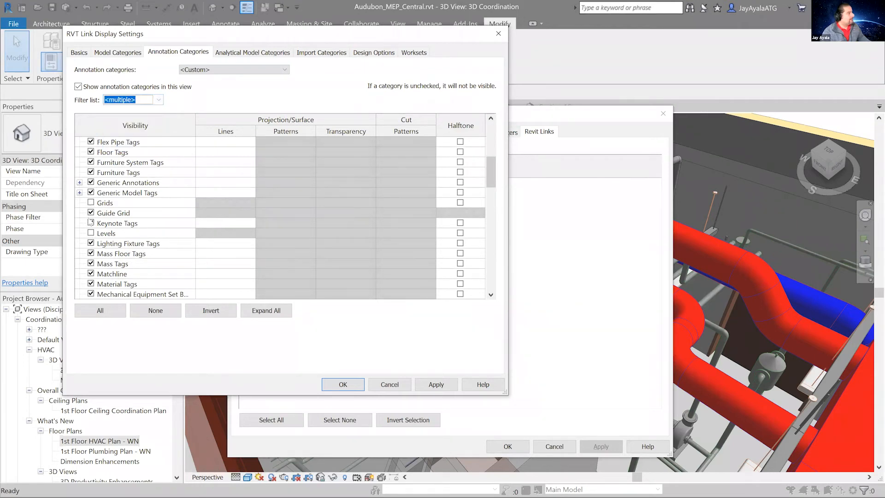
click(91, 213)
scroll(97, 275, down, 3)
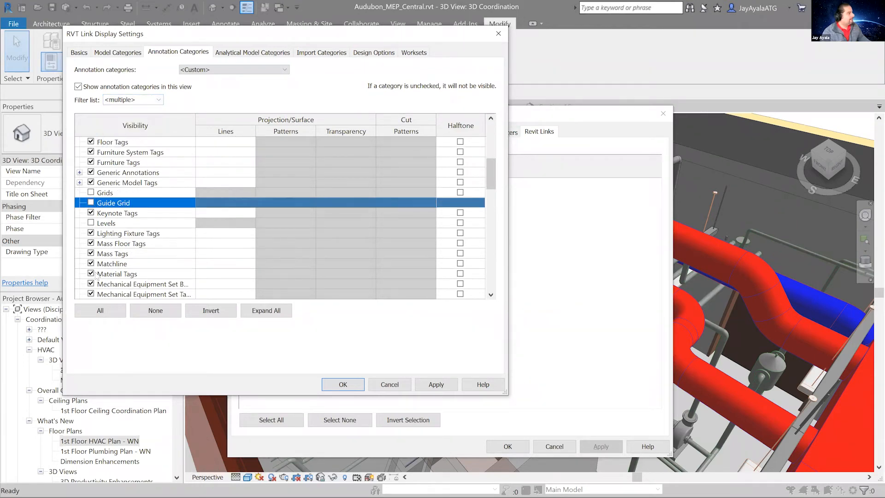
Review the link's remaining annotation categories, then discard the link display settings and the visibility overrides
scroll(98, 270, down, 5)
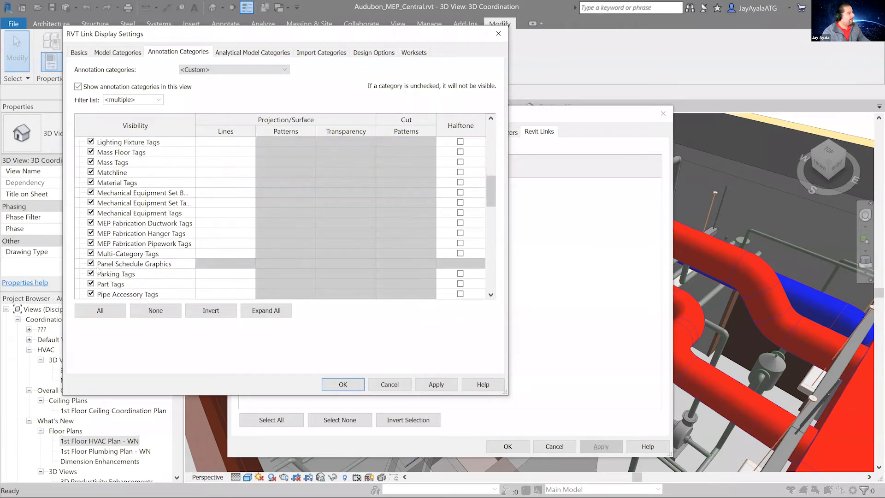
scroll(98, 271, down, 4)
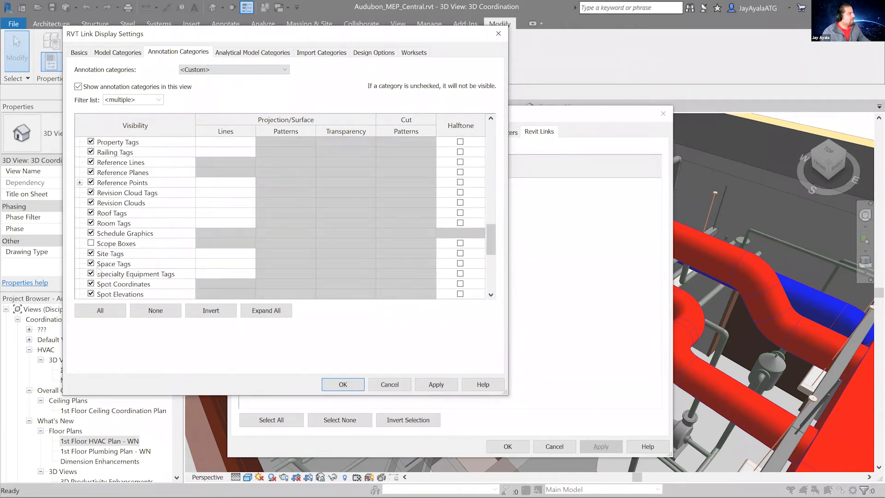
scroll(98, 272, down, 1)
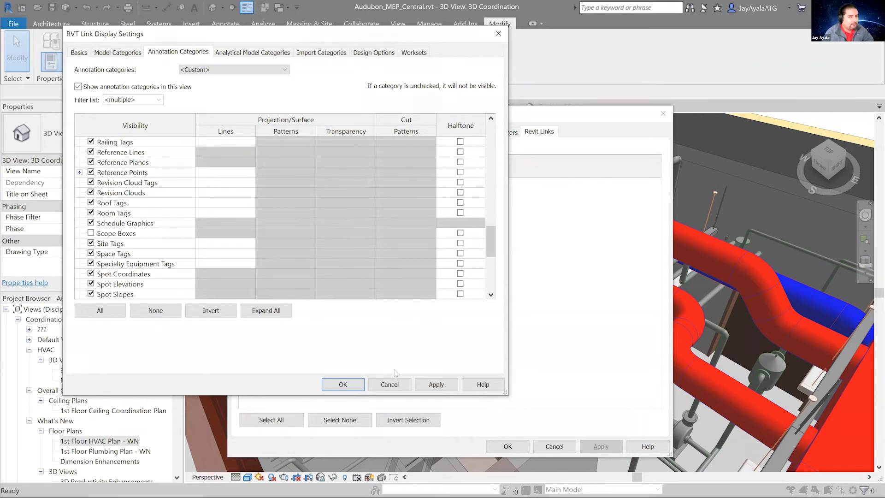
click(397, 386)
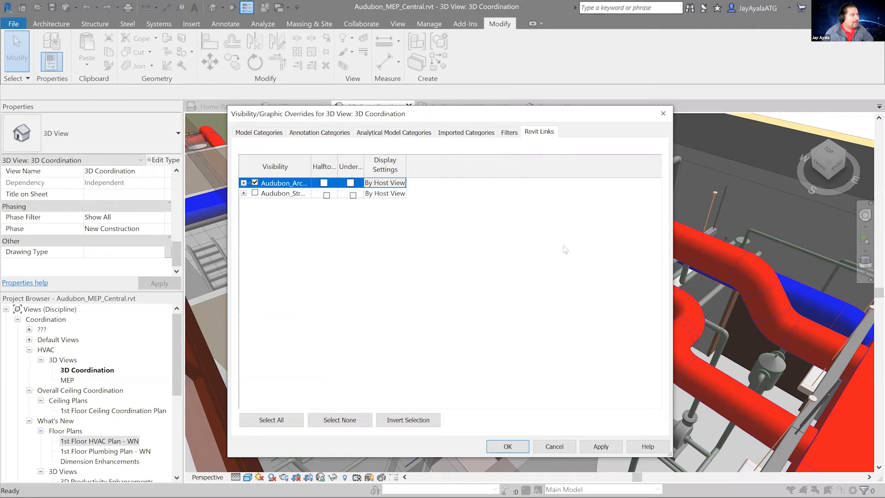
click(554, 446)
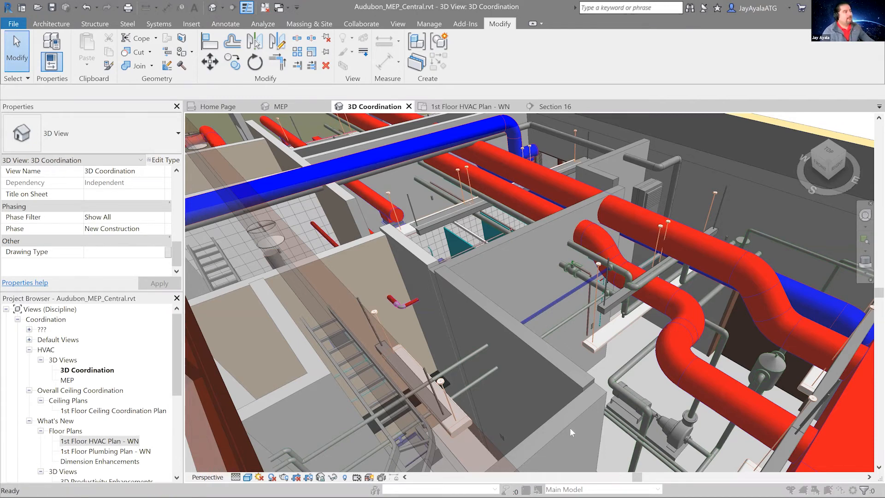
Reopen the display settings of the Audubon_Arch_Central.rvt link, switch to Custom to review the basic options, and close them without saving
key(v)
key(v)
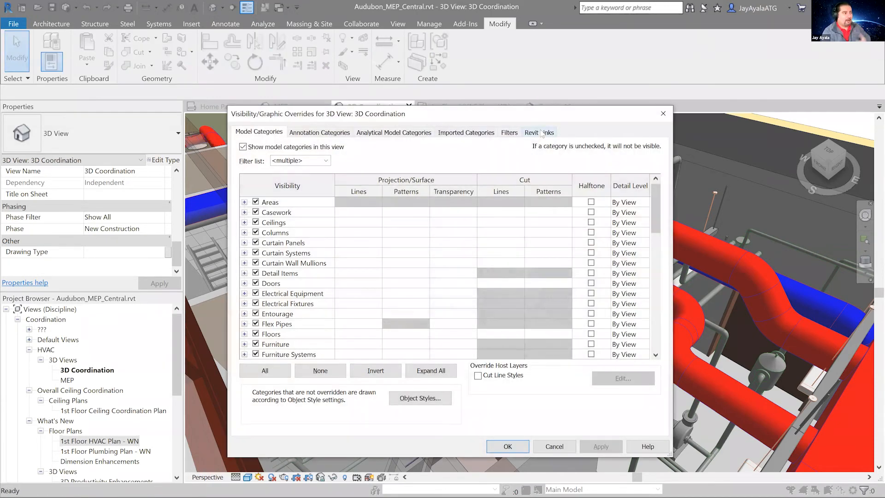
click(538, 132)
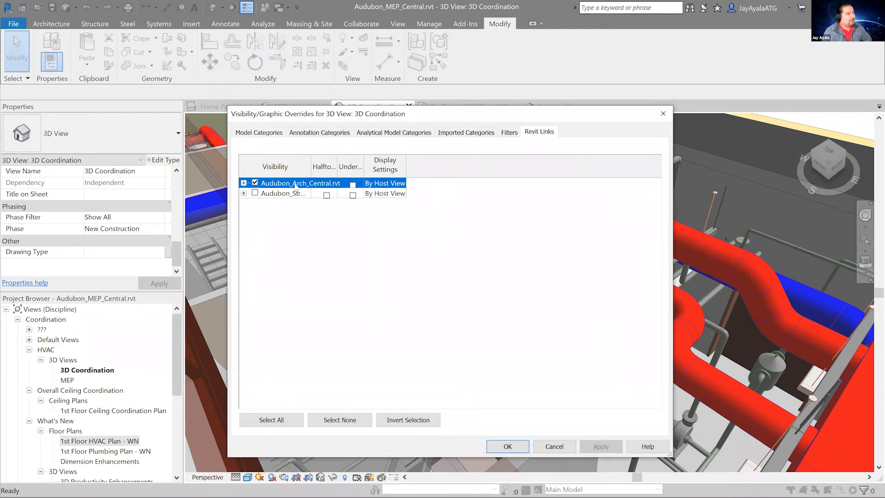
click(391, 183)
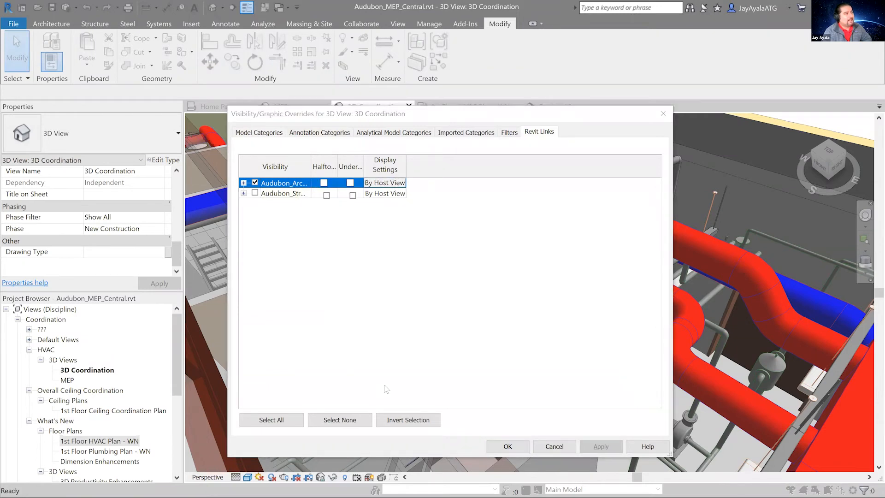
click(385, 183)
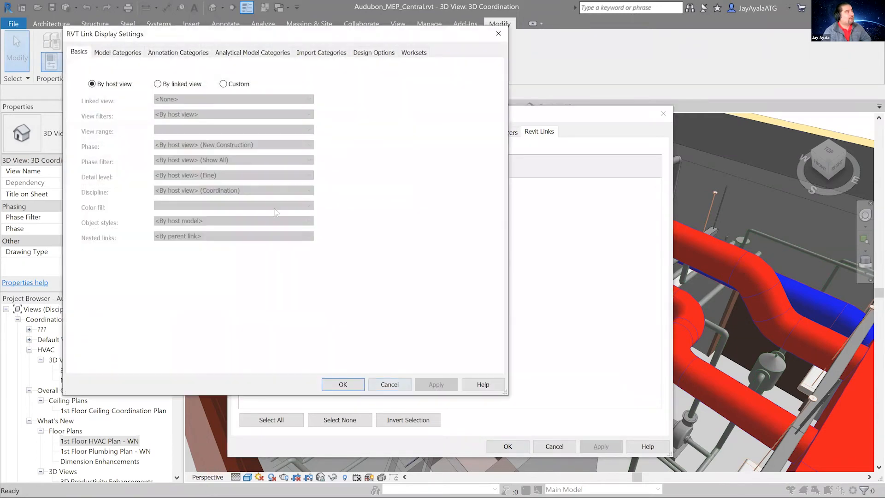
click(230, 85)
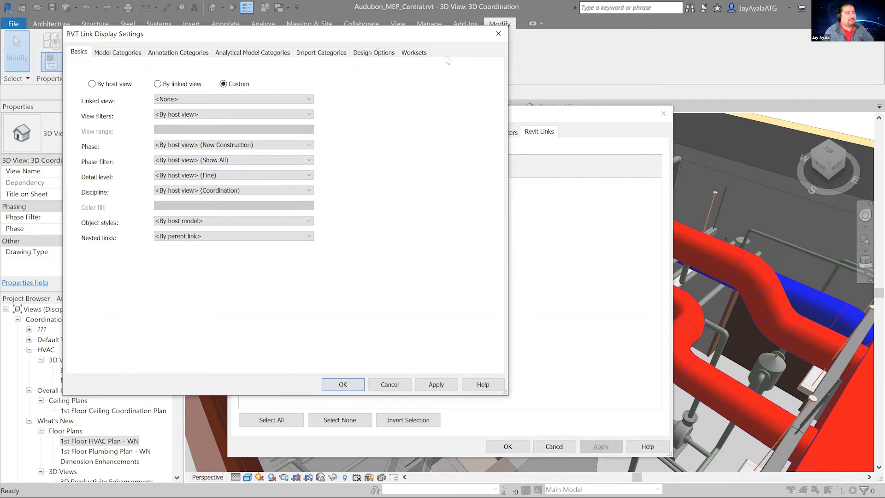
click(497, 36)
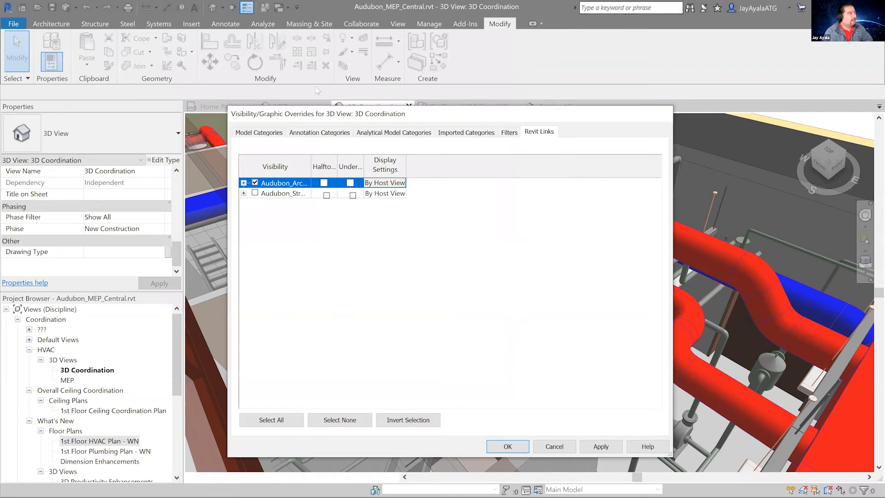
key(Return)
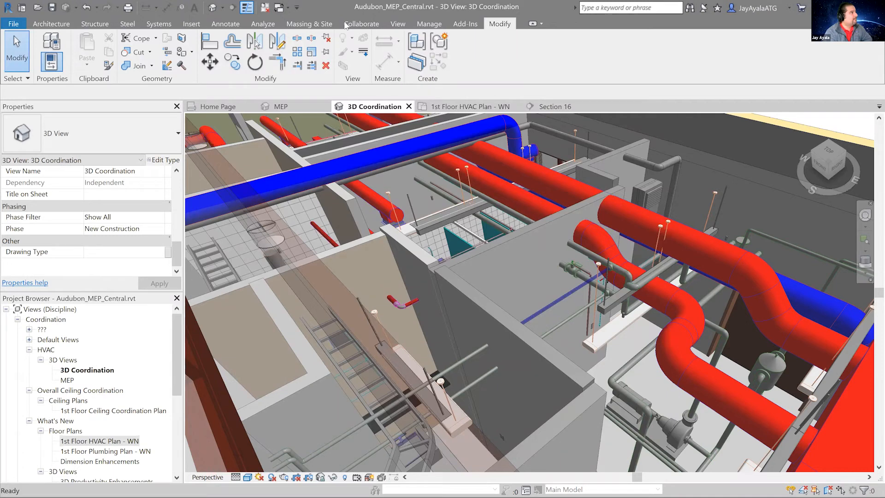
Open the view template manager and review the properties included in the 3D-Views template
click(398, 24)
click(55, 58)
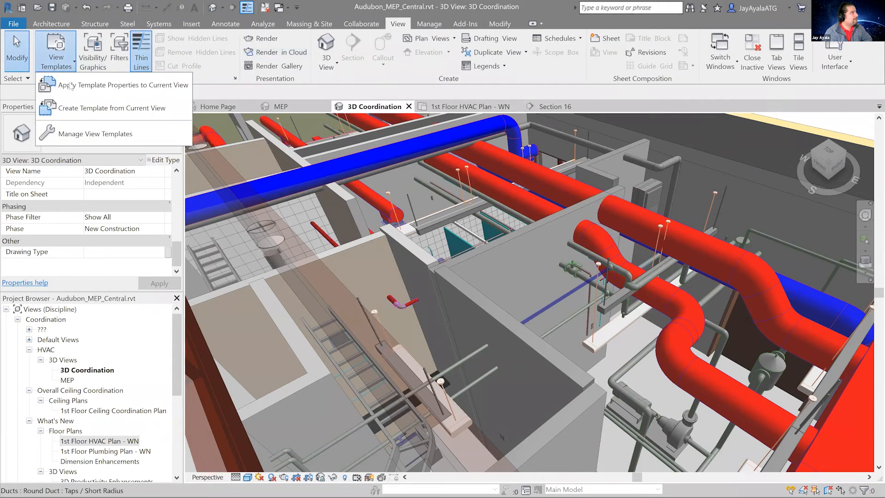
click(134, 135)
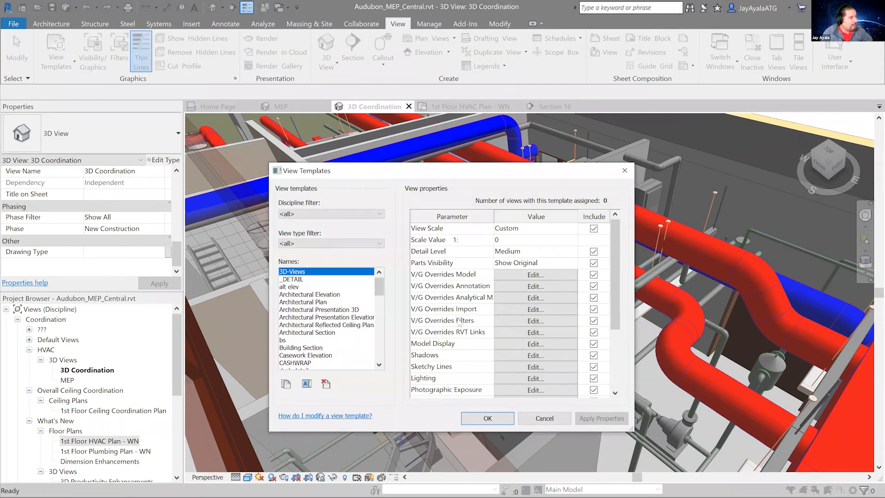
scroll(482, 341, down, 2)
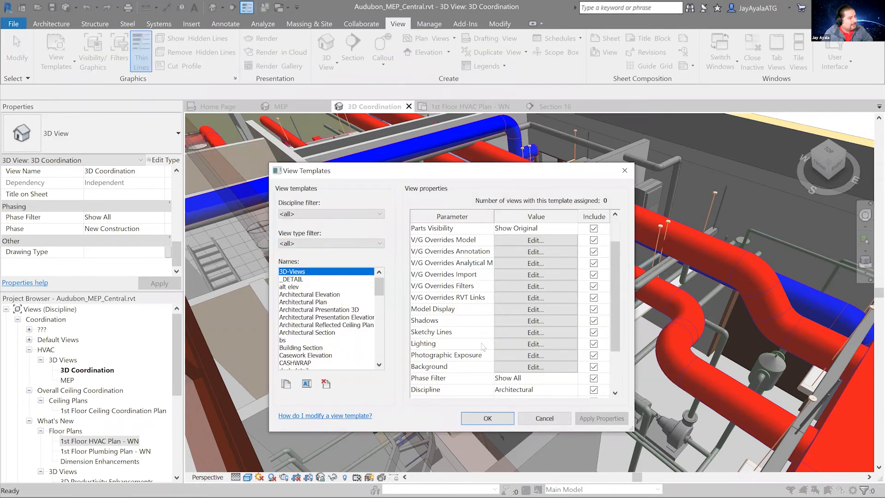
scroll(481, 354, down, 1)
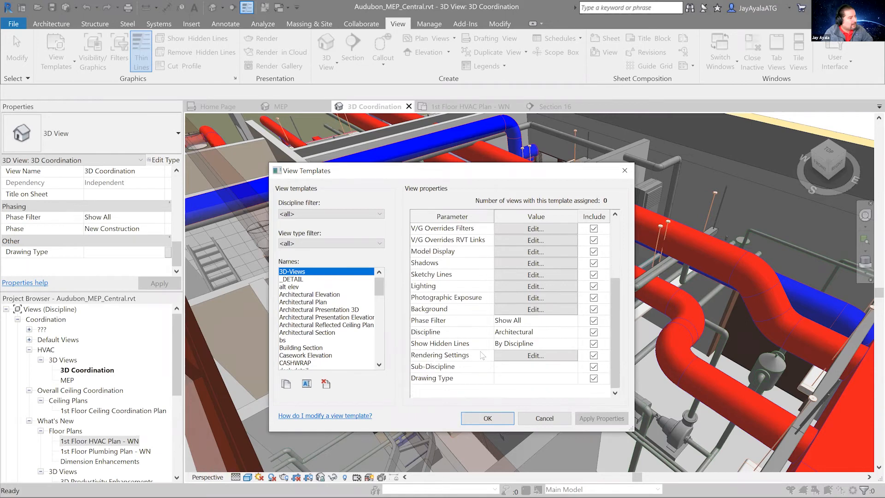
Select the Architectural Plan template, open its import overrides, and look through its model and annotation category overrides
scroll(482, 354, up, 3)
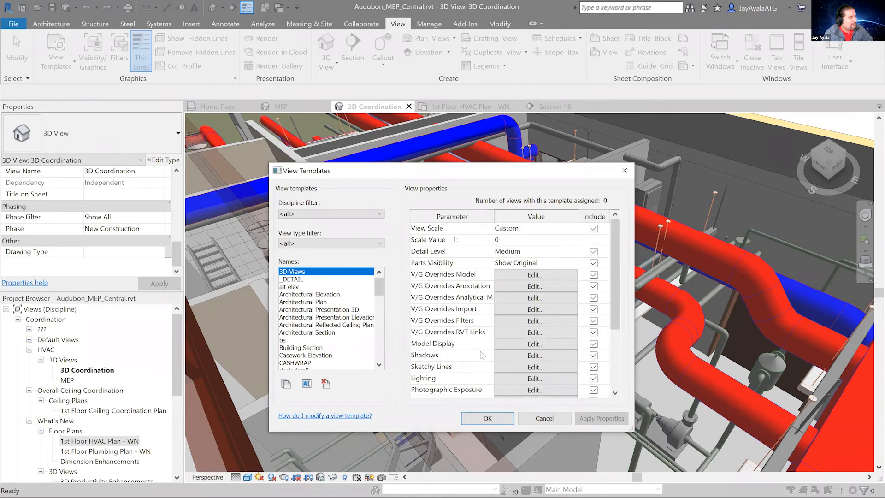
click(318, 302)
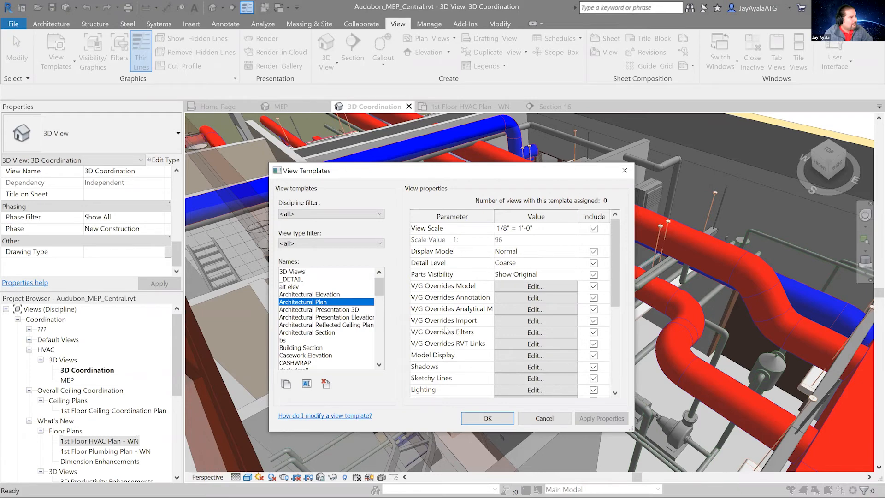
scroll(445, 330, down, 1)
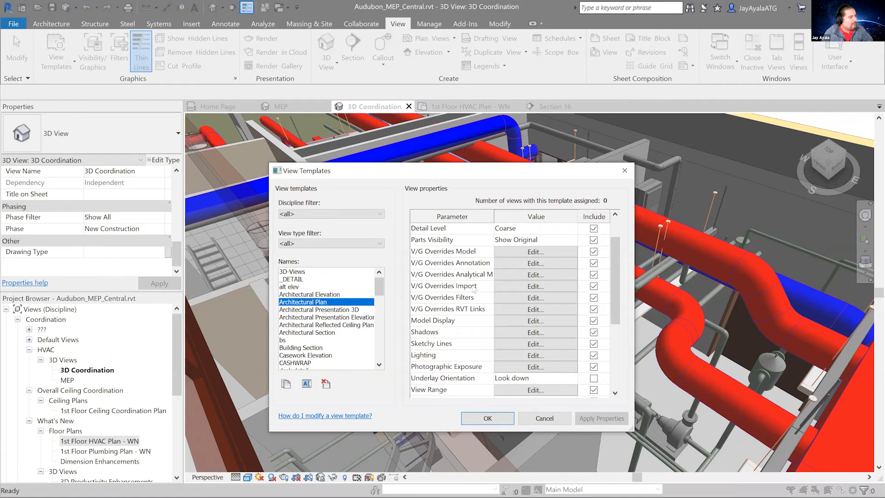
click(529, 291)
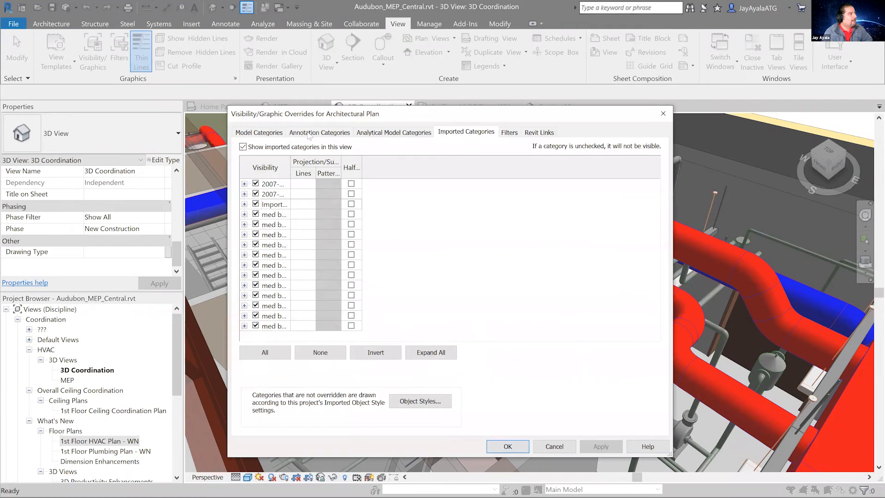
click(309, 136)
click(262, 133)
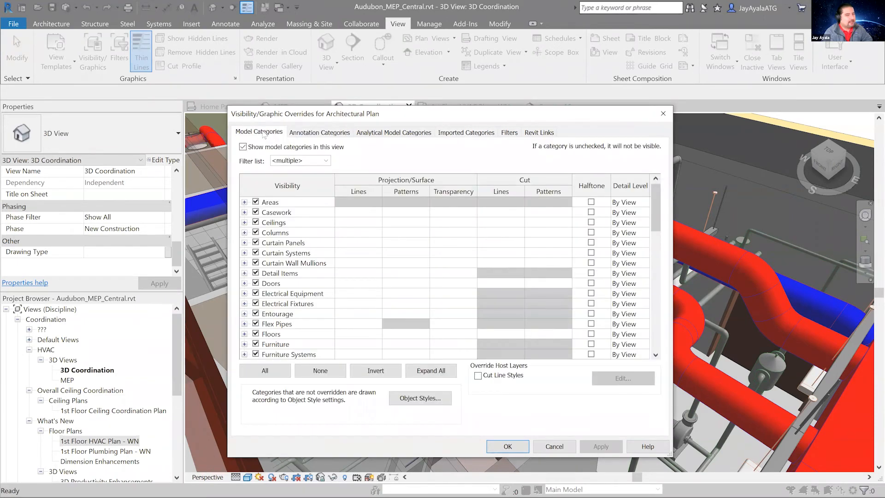
click(315, 132)
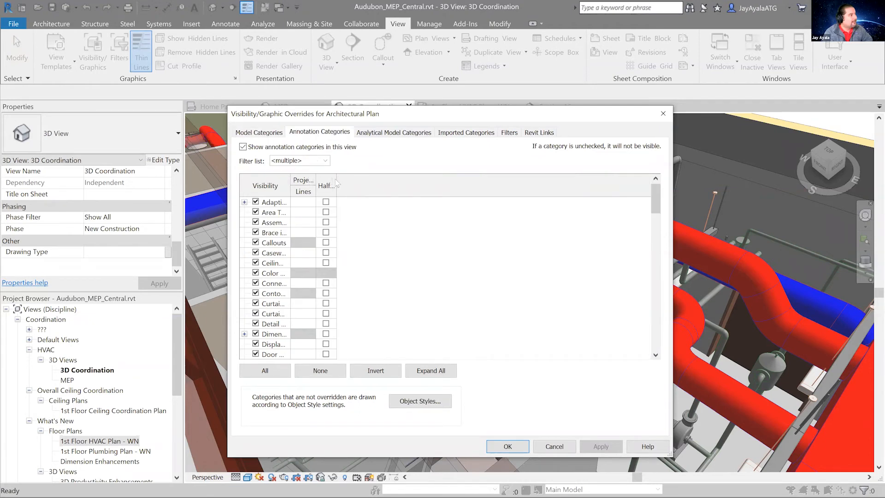
Widen the columns to review the template's annotation categories, then close the overrides and the template manager without saving
drag(335, 179, 411, 178)
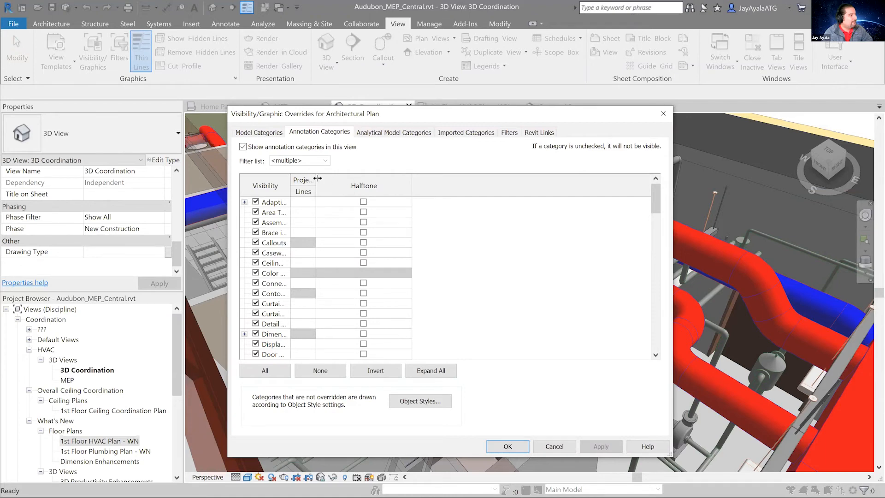
drag(319, 178, 356, 179)
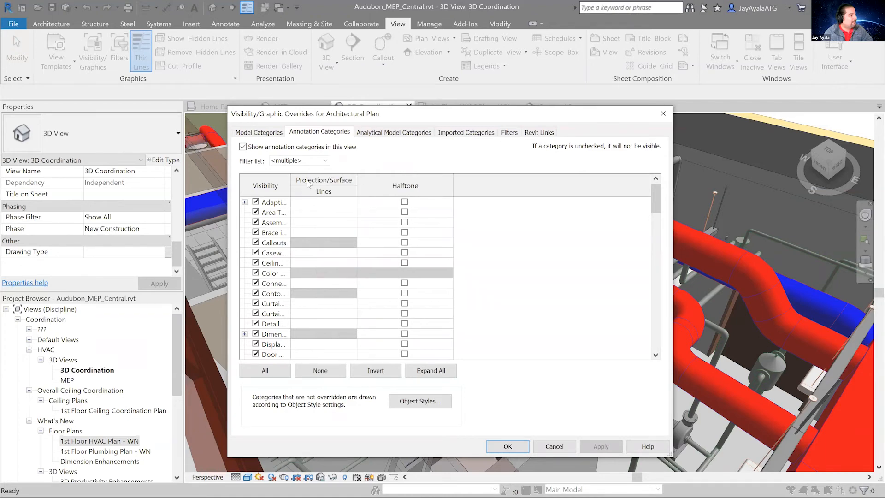
drag(292, 180, 350, 179)
scroll(315, 289, down, 1)
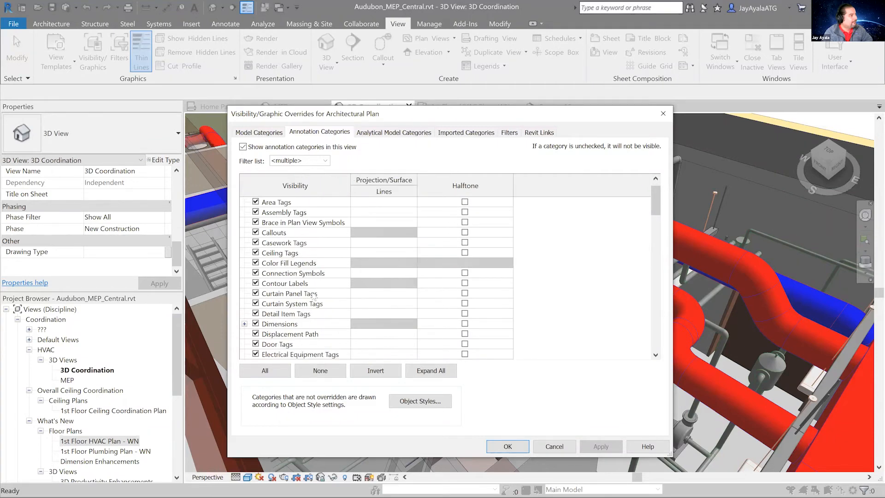
scroll(314, 318, down, 6)
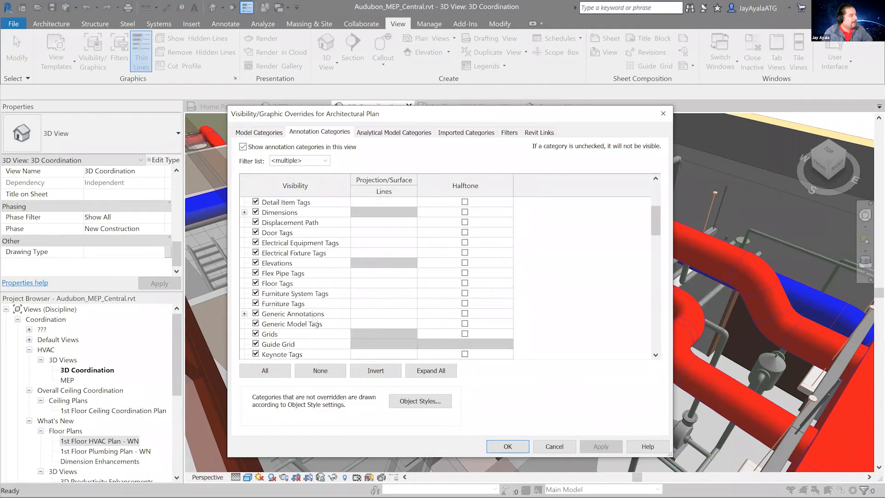
scroll(315, 320, down, 5)
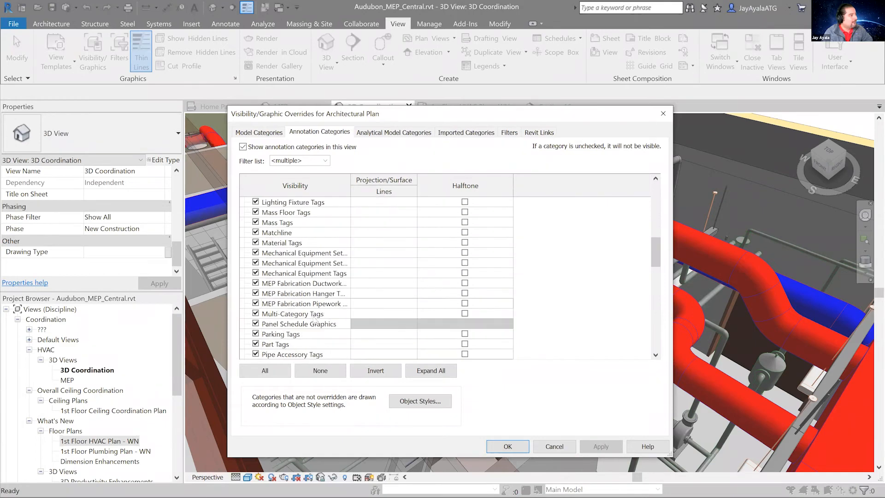
scroll(314, 319, down, 8)
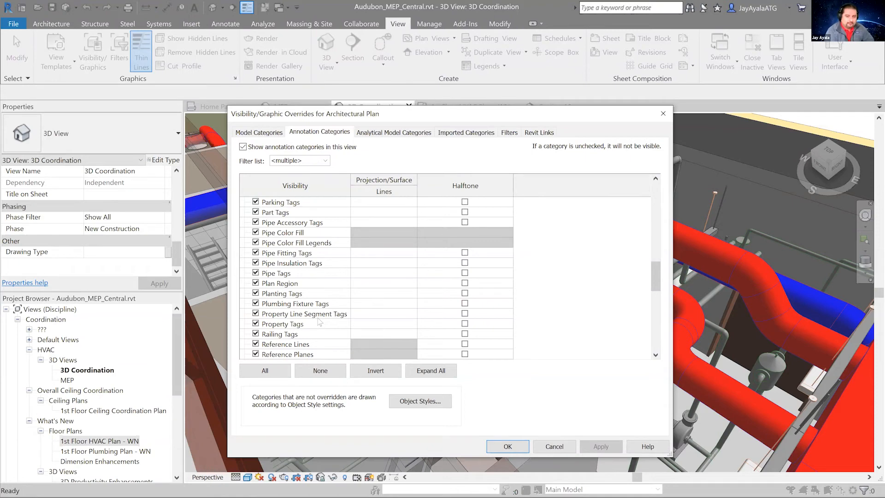
click(663, 115)
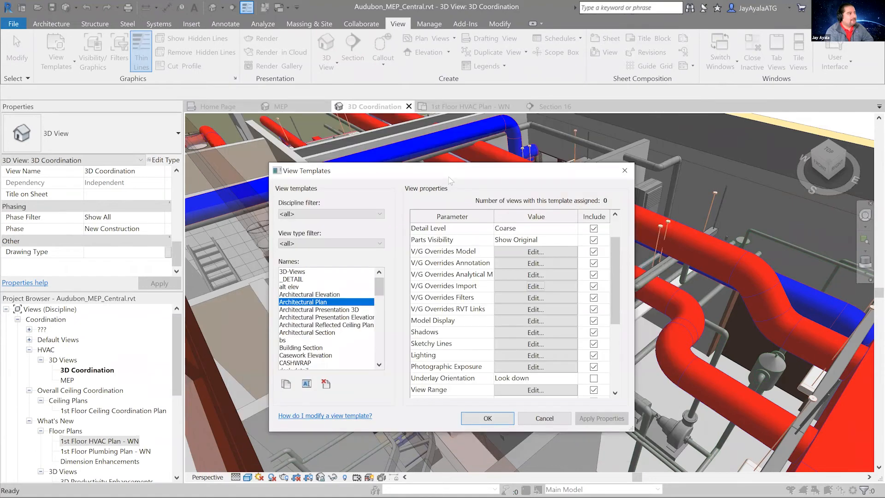
click(625, 170)
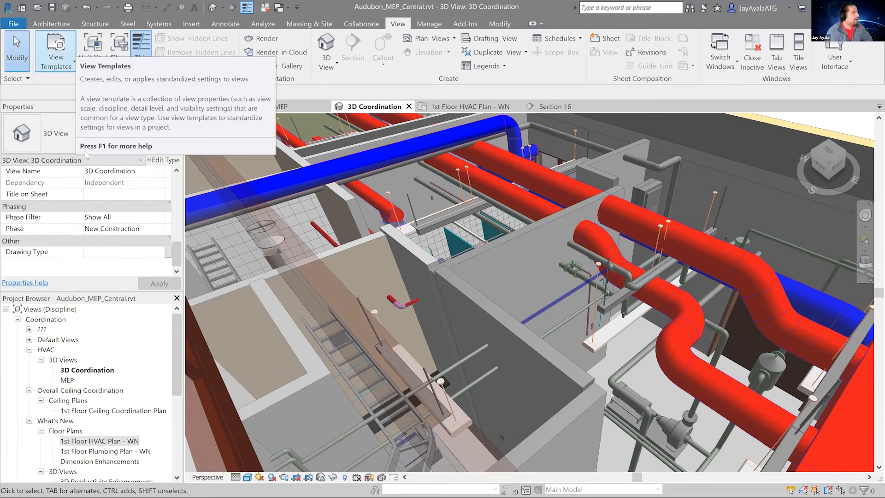
Start applying the 3D-Views template to the current view, excluding every parameter from Detail Level through Phase Filter except V/G Overrides Import
click(72, 59)
click(115, 86)
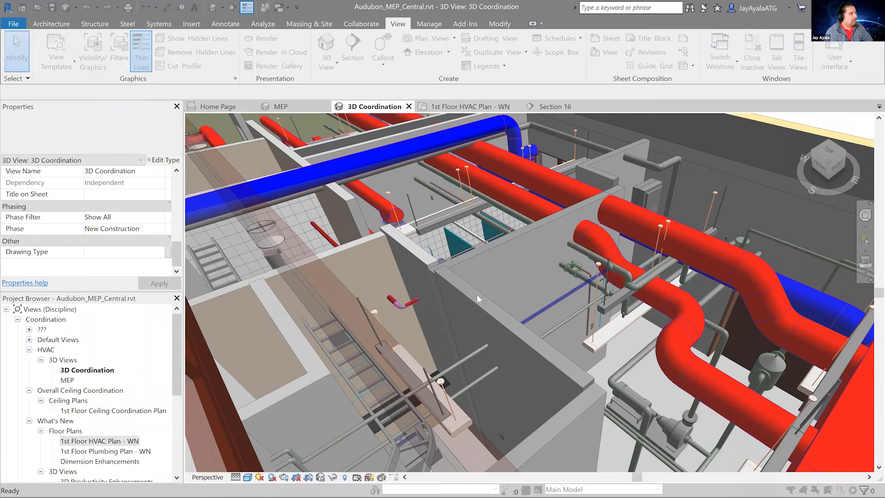
click(514, 291)
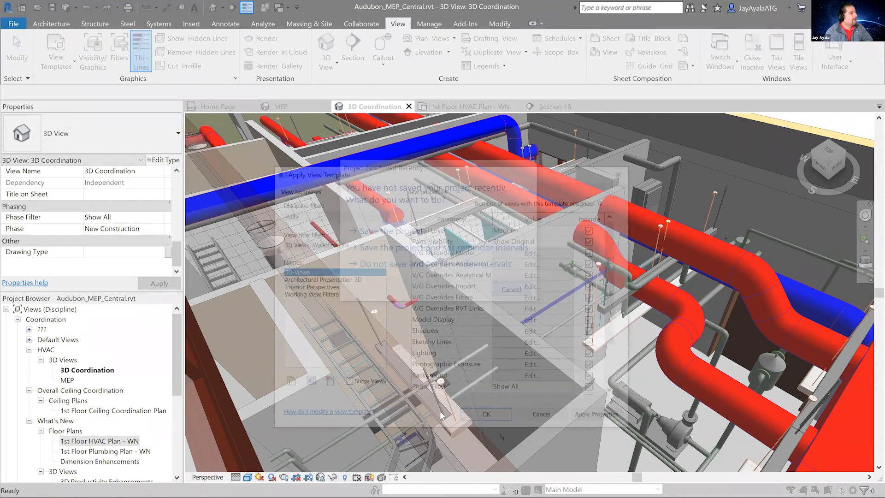
click(594, 228)
click(594, 241)
click(594, 251)
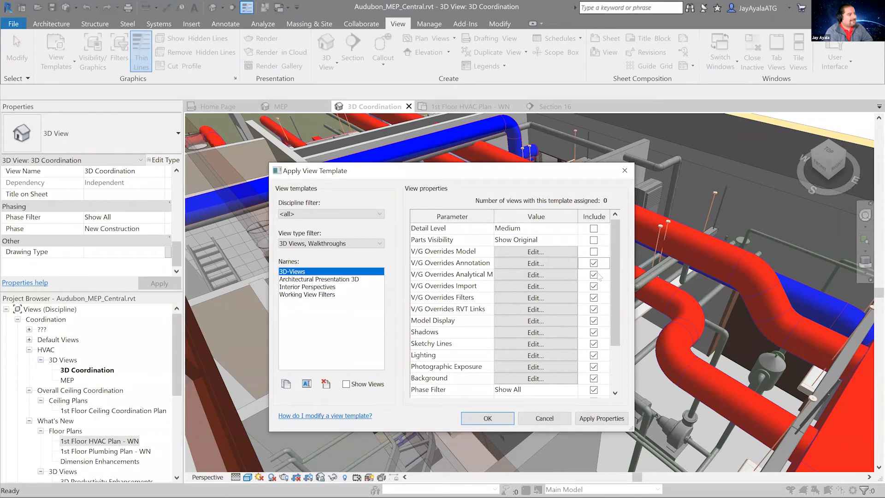
click(594, 263)
click(594, 275)
click(594, 298)
click(594, 309)
click(594, 321)
click(594, 333)
click(594, 344)
click(594, 355)
click(594, 367)
click(593, 378)
click(594, 390)
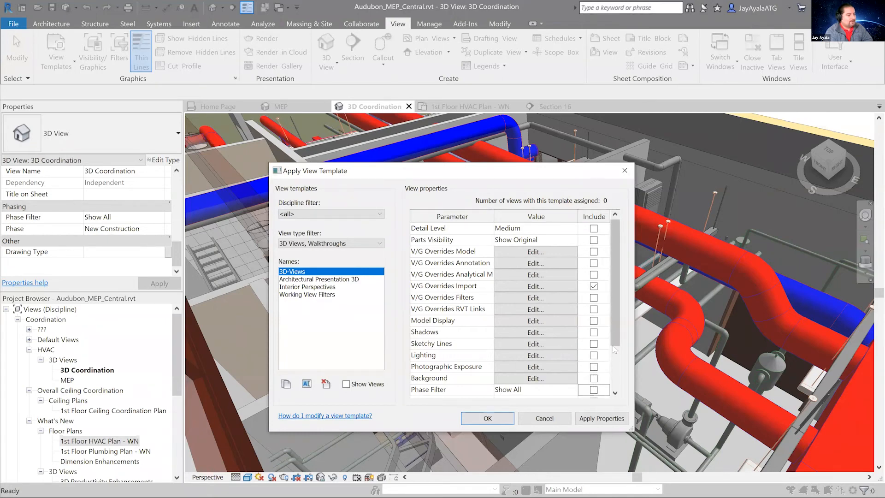
Exclude Discipline, Rendering Settings, Sub-Discipline and Drawing Type as well, then close the template settings without applying them
scroll(622, 363, down, 2)
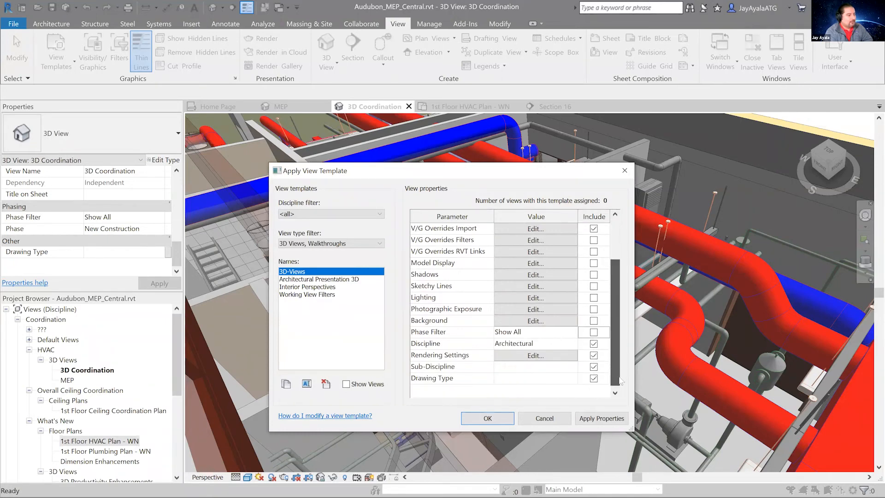
click(594, 344)
click(594, 356)
click(594, 367)
click(594, 378)
drag(615, 360, 615, 317)
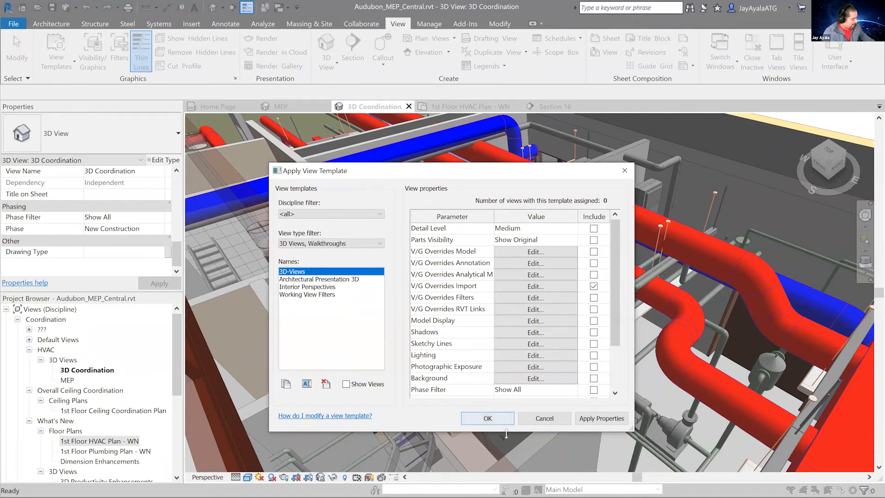
key(alt+Tab)
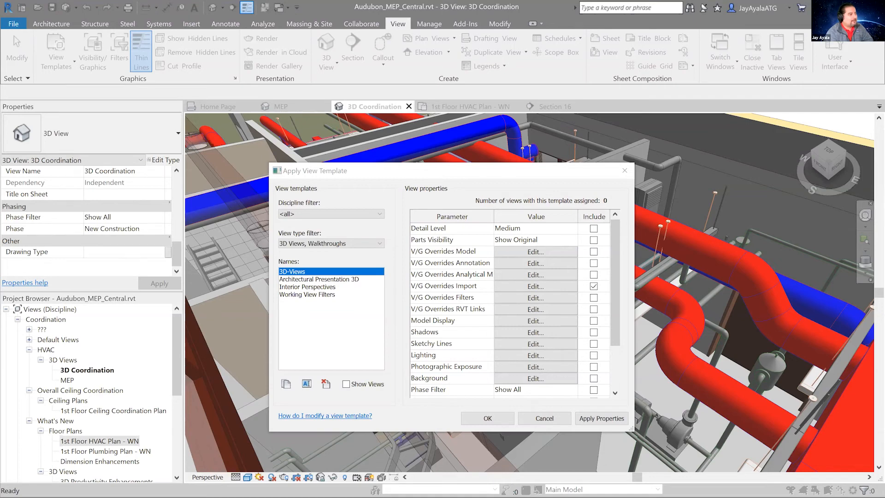
click(625, 171)
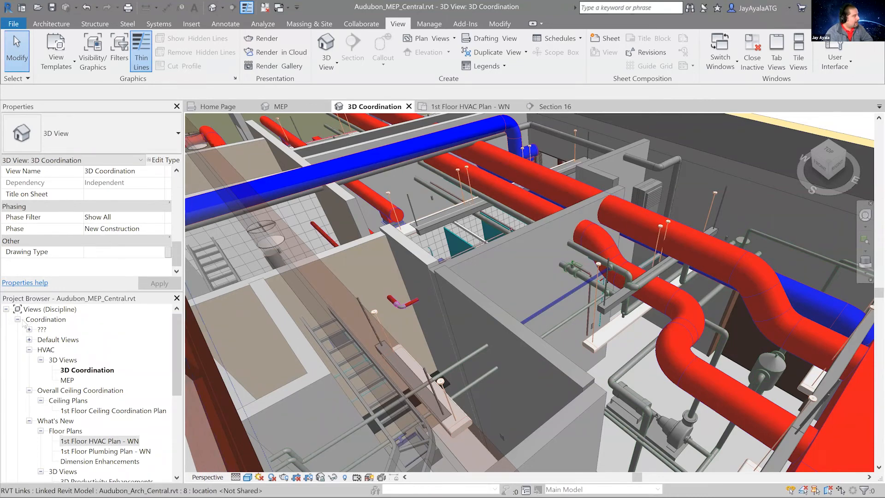
Collapse the Coordination views and unneeded family categories in the project browser, and expand the Duct System family to list its types
click(18, 319)
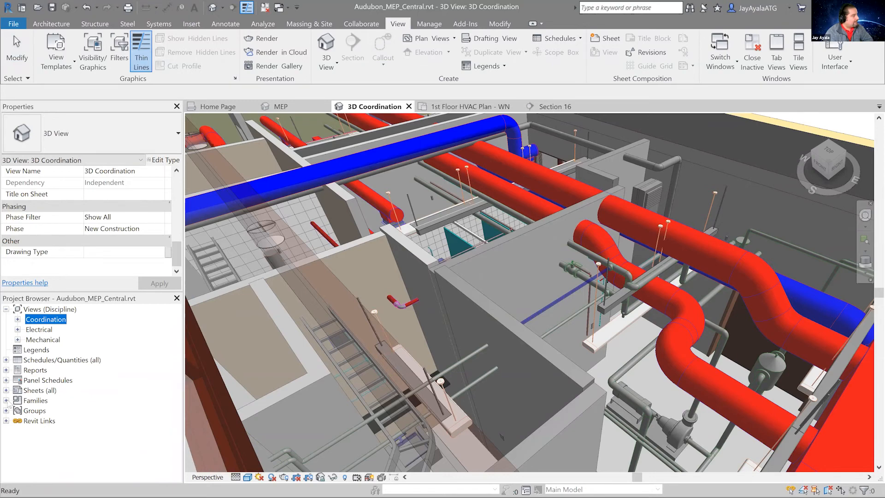
click(6, 400)
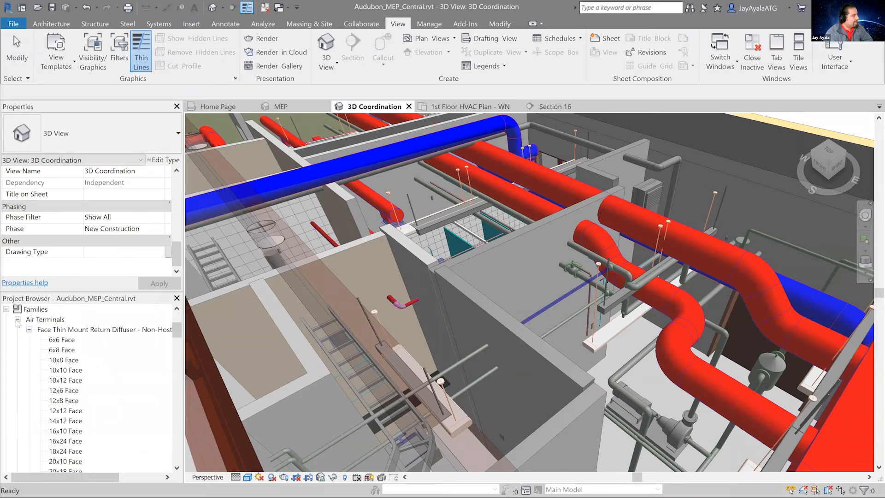
click(17, 319)
click(18, 349)
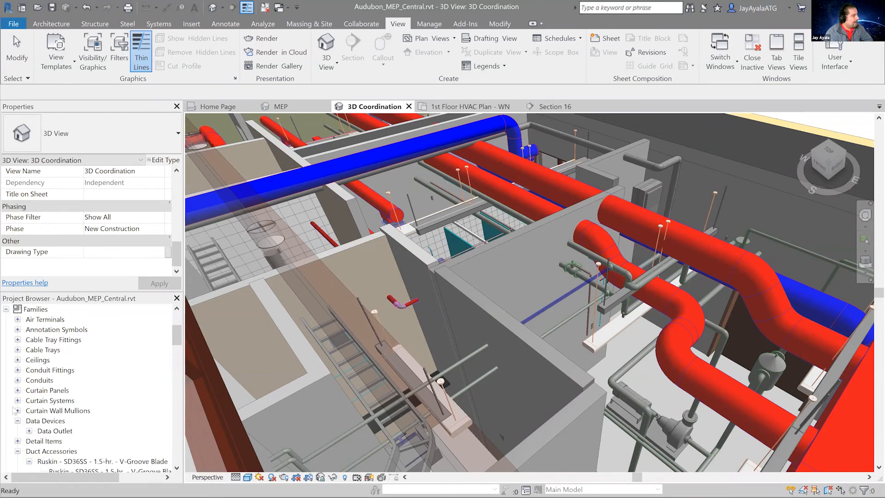
click(18, 420)
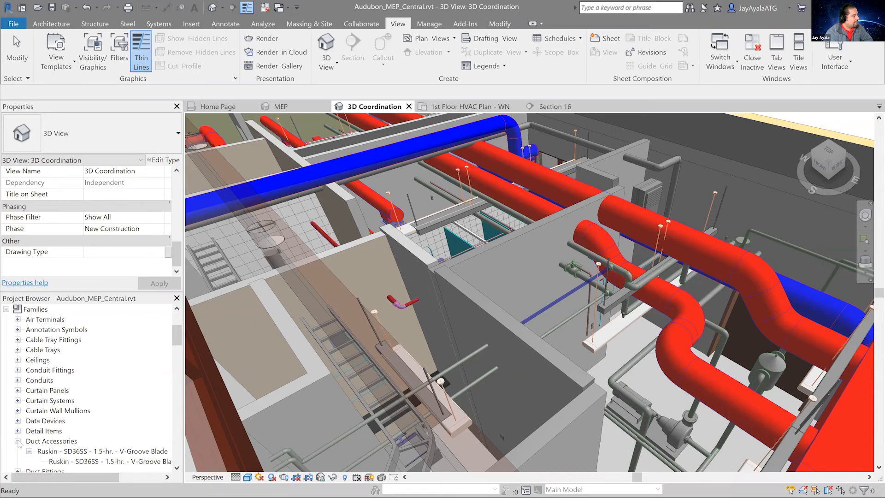
click(18, 442)
scroll(22, 388, down, 3)
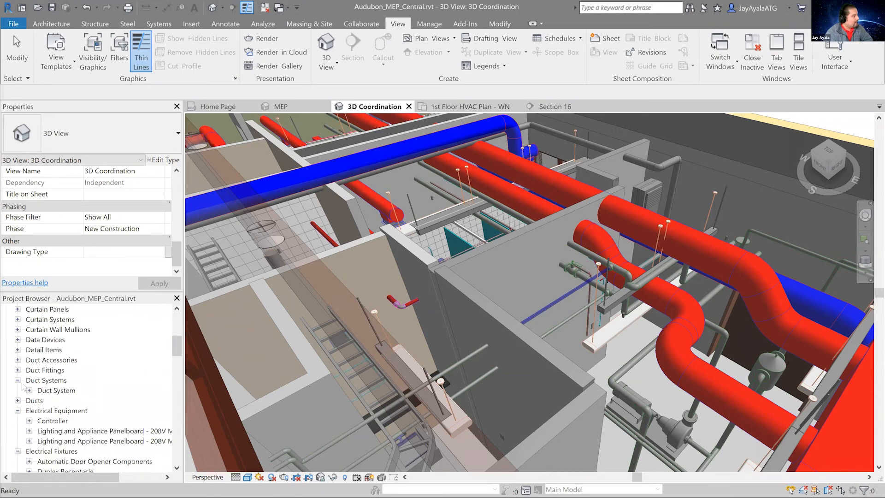
click(29, 390)
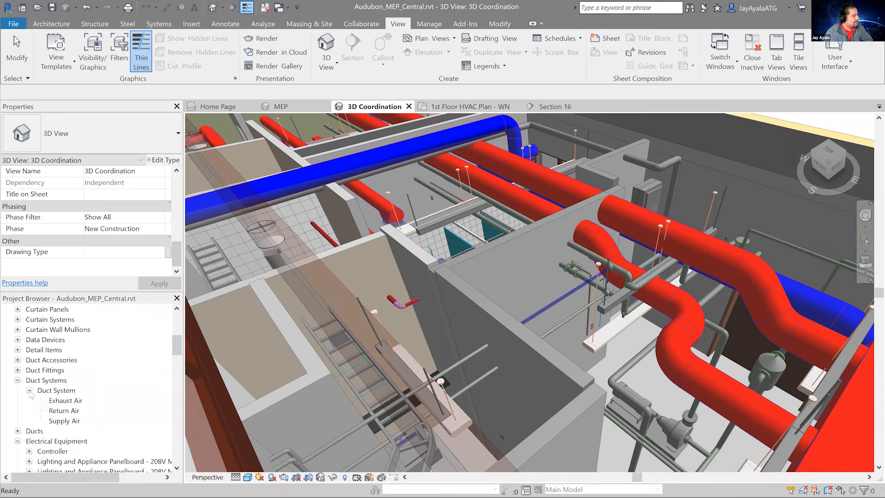
Set the line color in the Return Air duct system type's graphic overrides to White and apply the change
click(66, 400)
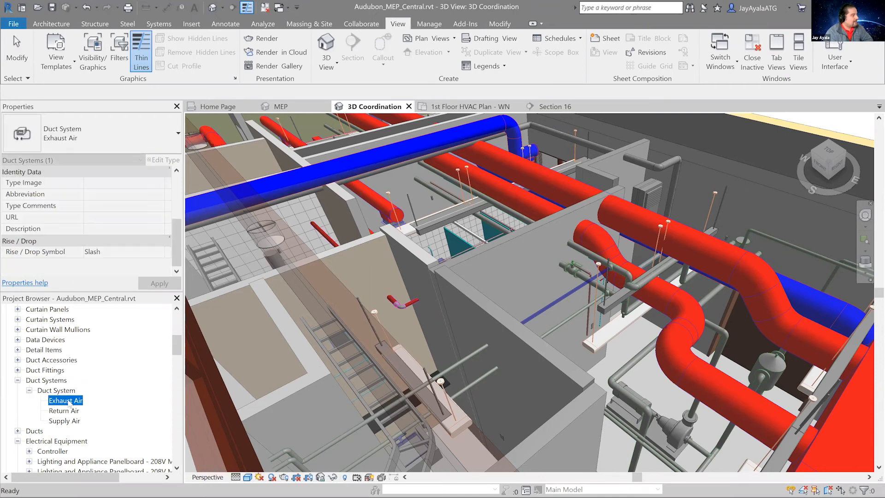
click(64, 411)
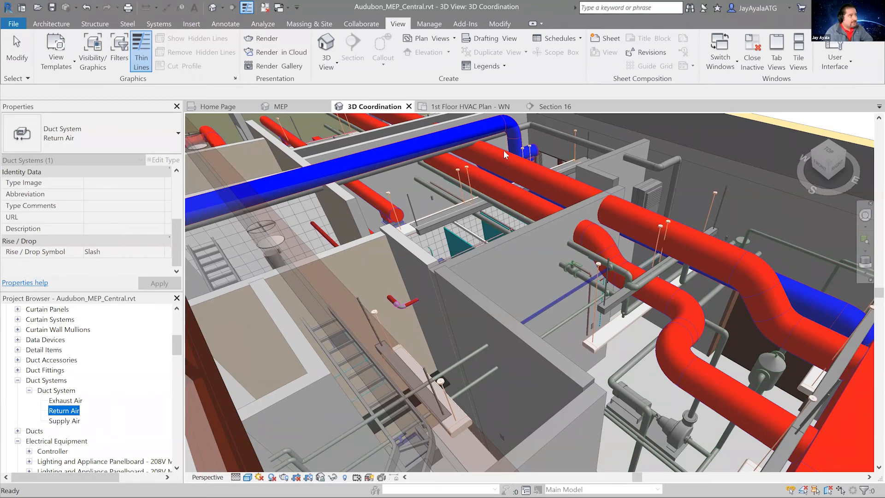
double_click(66, 412)
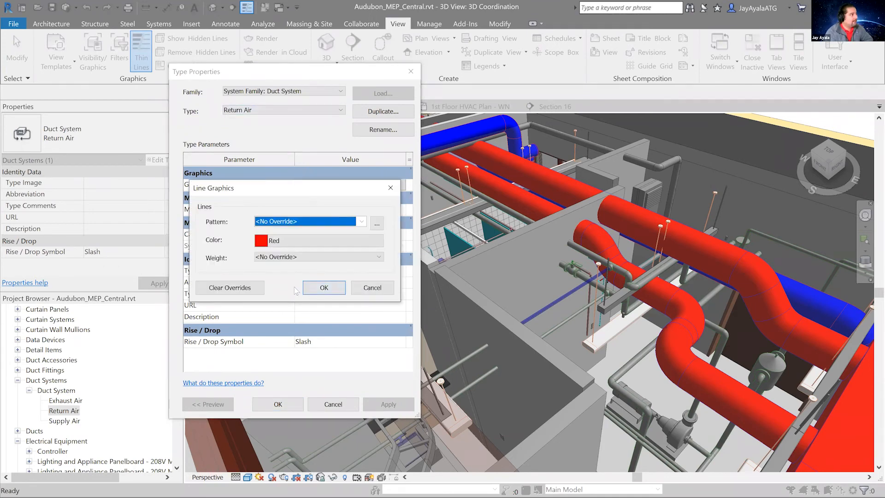
click(285, 240)
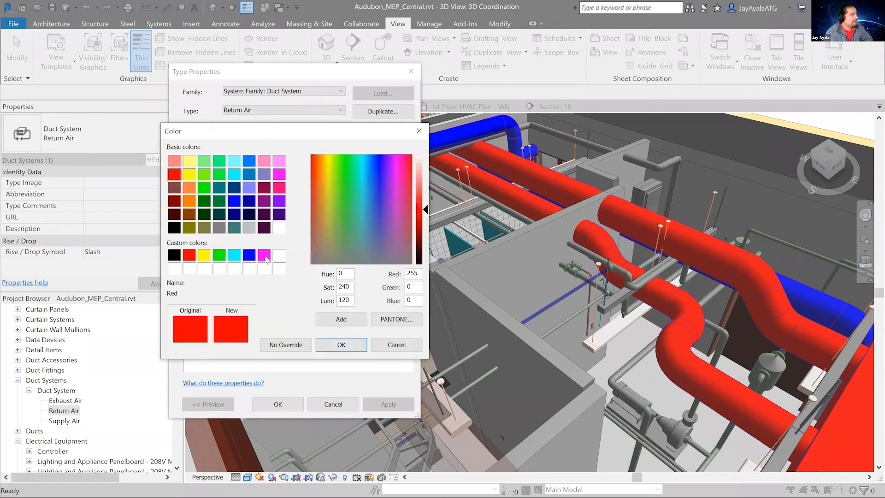
click(279, 255)
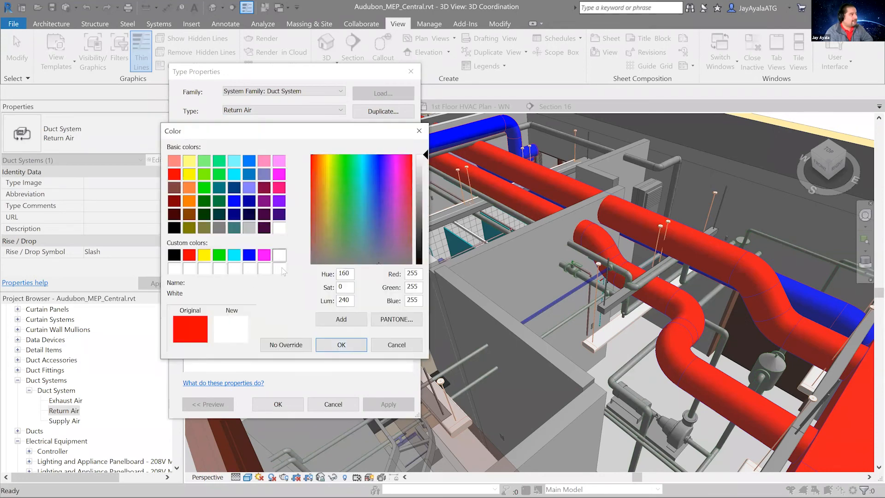
click(345, 347)
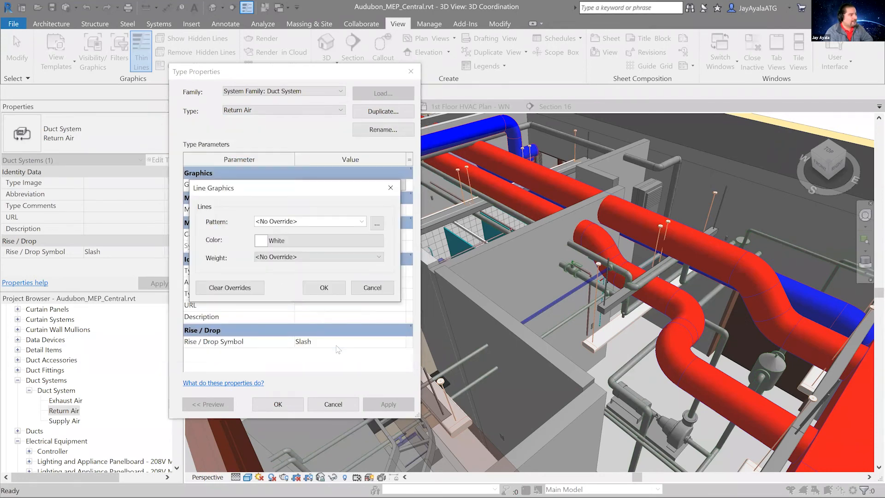
click(336, 289)
click(390, 404)
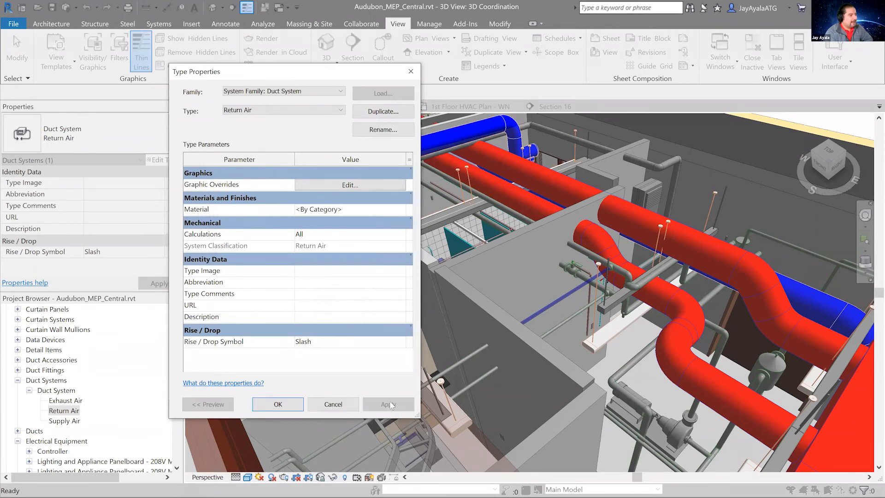
Close the Return Air type properties and examine the line pattern and color choices in the Supply Air duct system type's graphic overrides
click(257, 407)
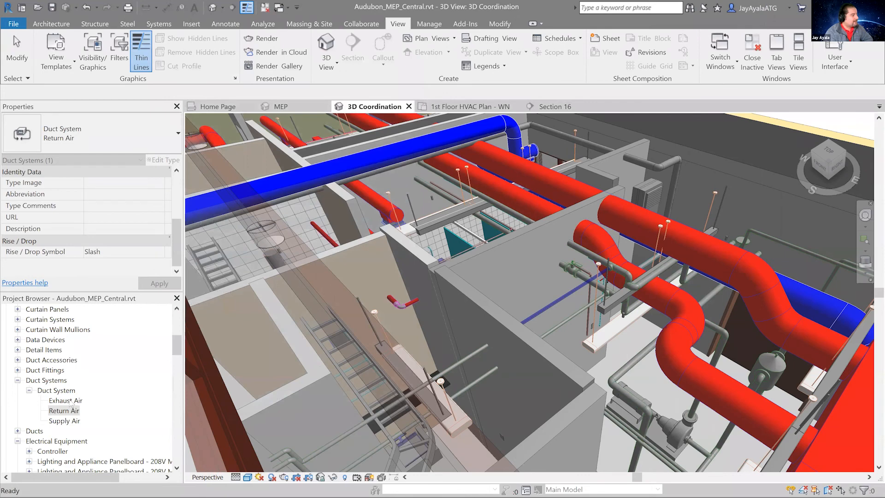
click(70, 402)
click(69, 421)
right_click(69, 422)
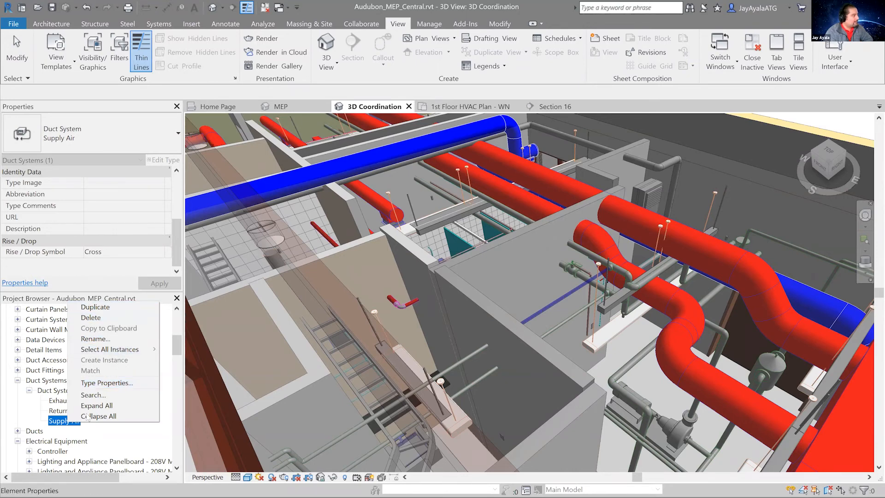
click(101, 435)
double_click(60, 419)
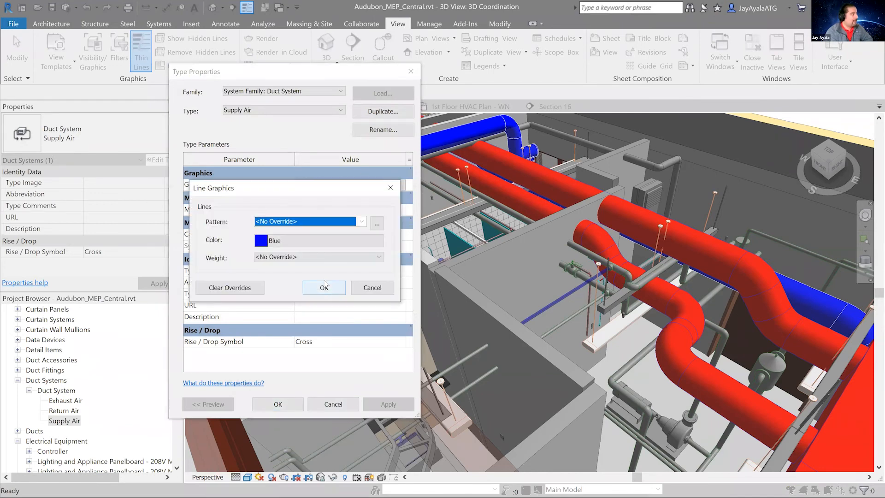
click(363, 222)
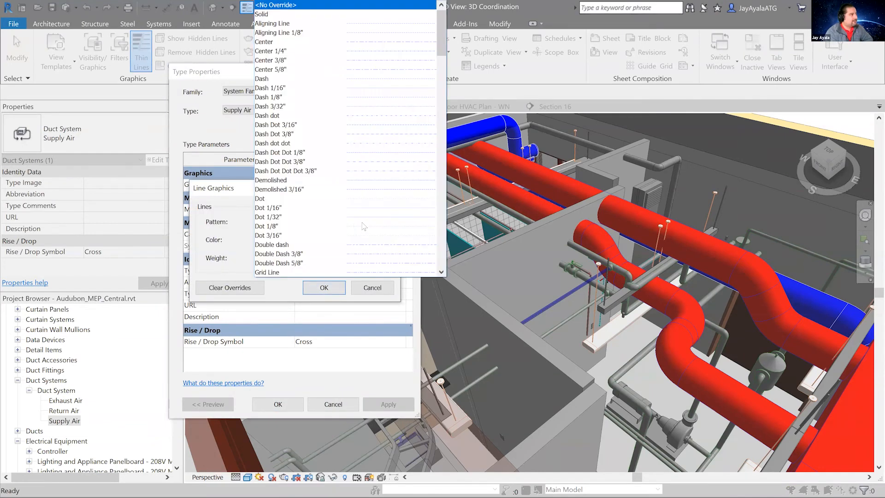
click(277, 253)
click(336, 238)
click(324, 346)
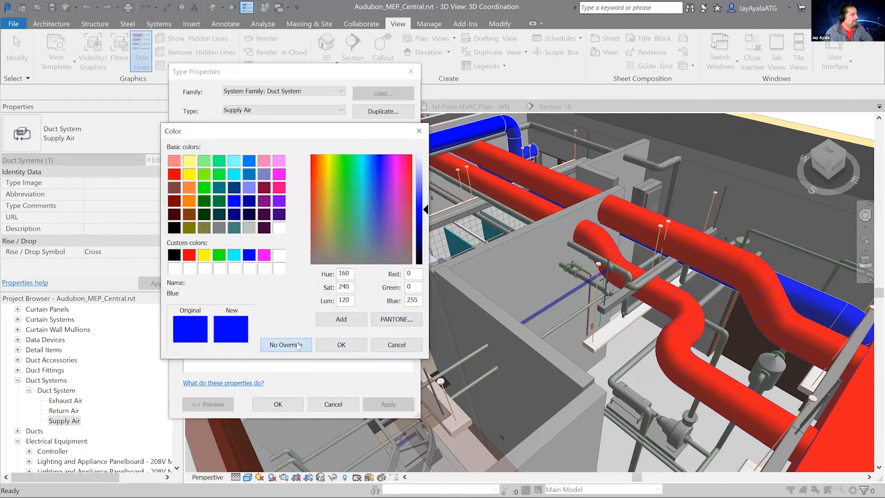
click(329, 287)
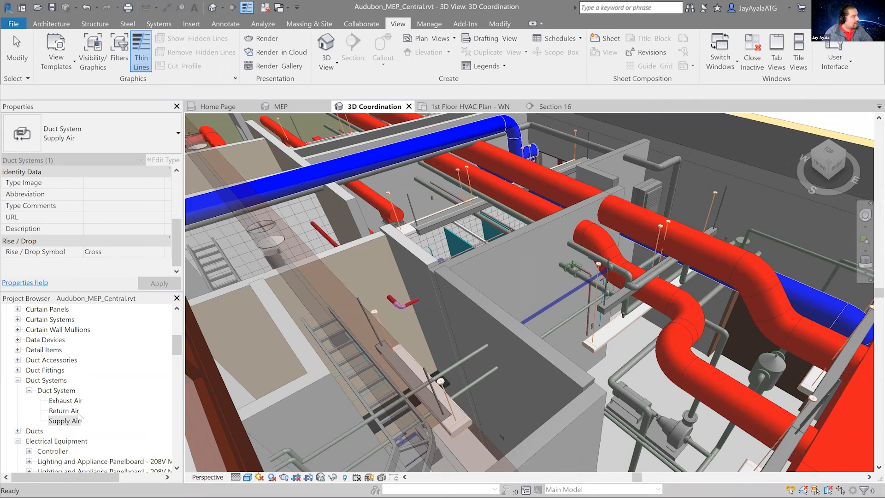
Select the Exhaust Air, Return Air and Supply Air duct system types in turn, then clear the selection to view the colored ducts
click(66, 392)
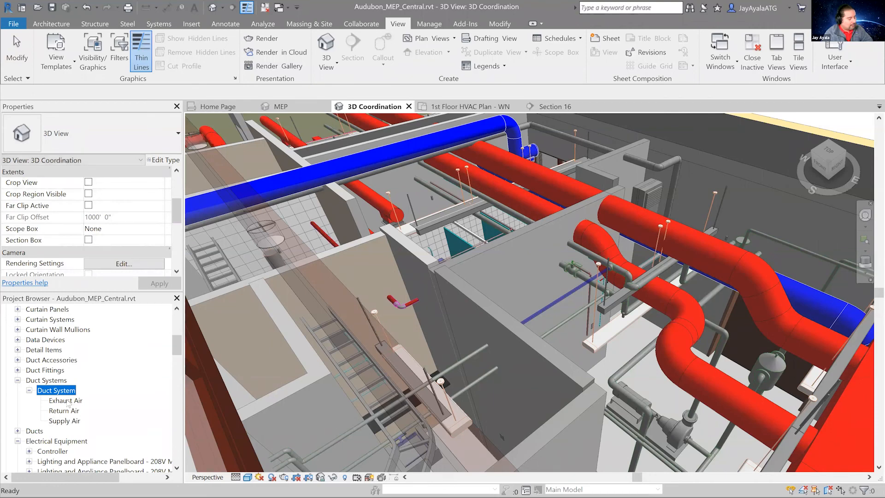
click(68, 401)
click(68, 411)
click(69, 422)
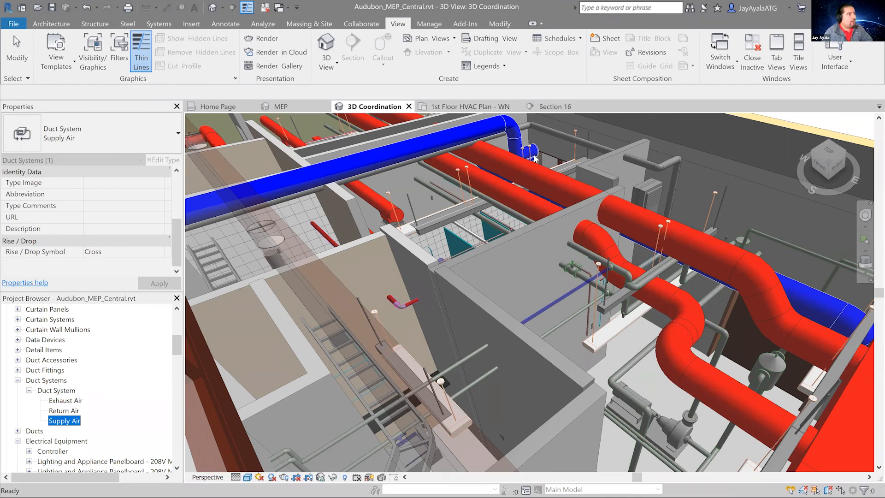
click(544, 191)
middle_drag(552, 211, 551, 244)
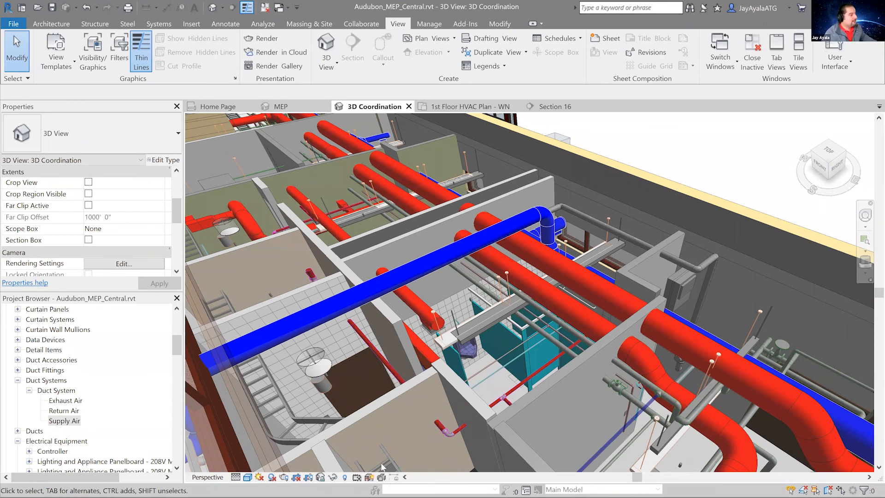
key(super)
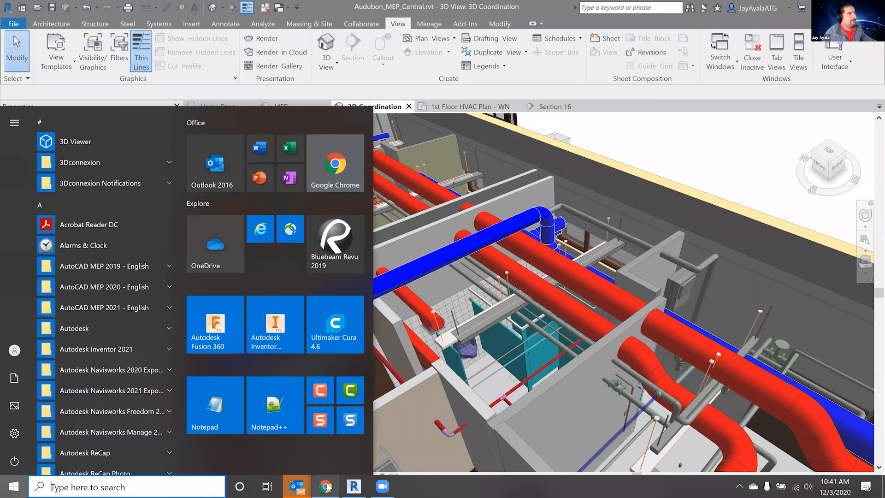
mouse_move(328, 488)
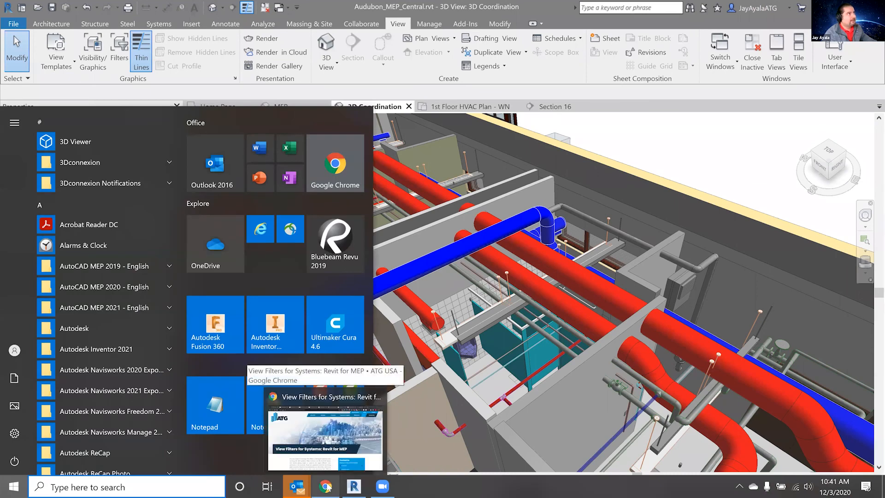
click(533, 125)
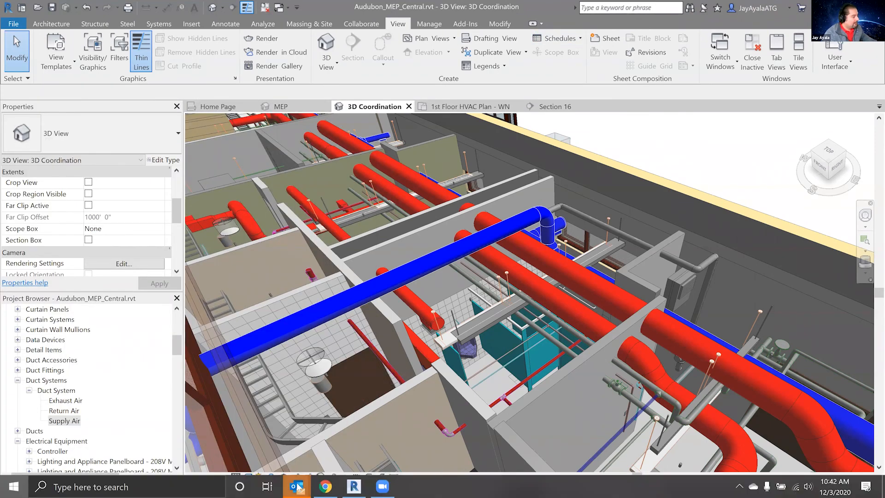
Switch to Google Chrome and load the atgusa.com home page by shortening the article's web address
key(super)
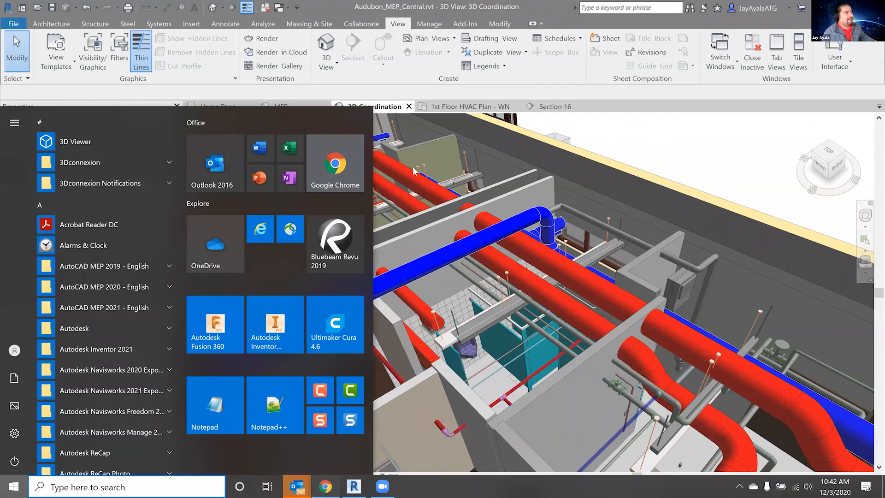
click(325, 486)
drag(311, 32, 167, 46)
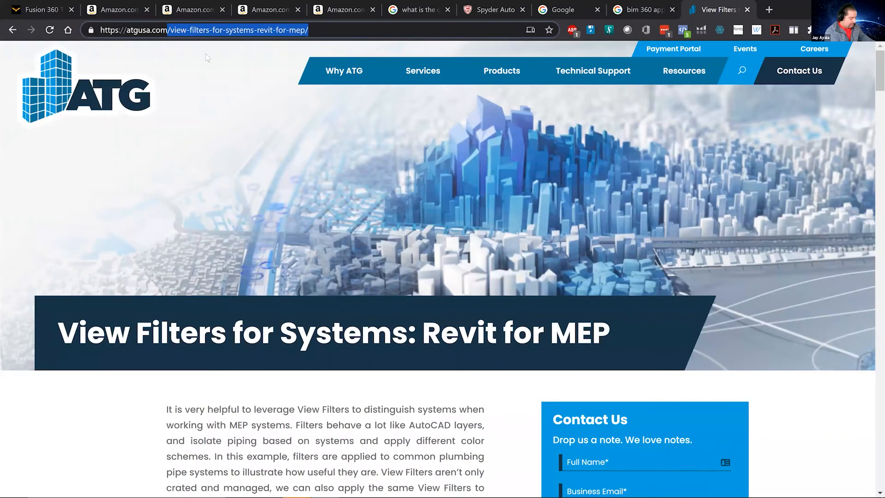
key(BackSpace)
key(Return)
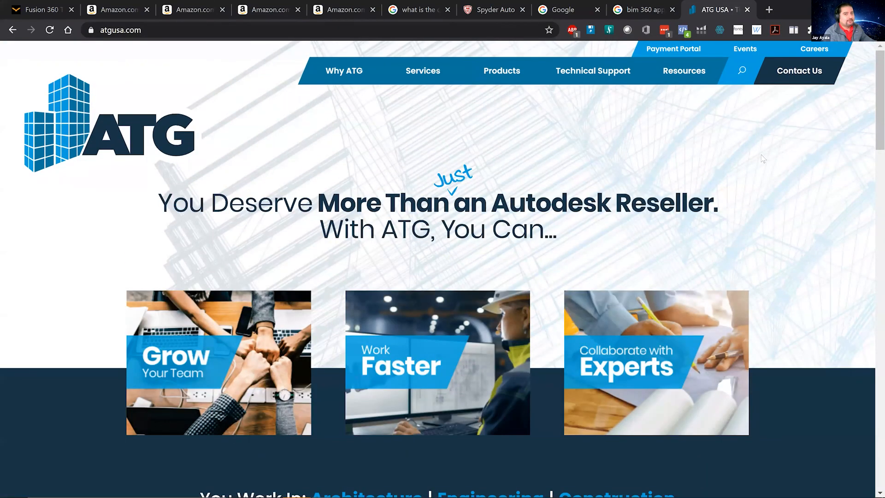
Open the "View Filters for Systems: Revit for MEP" article from the Workflows & Solutions resources
mouse_move(683, 74)
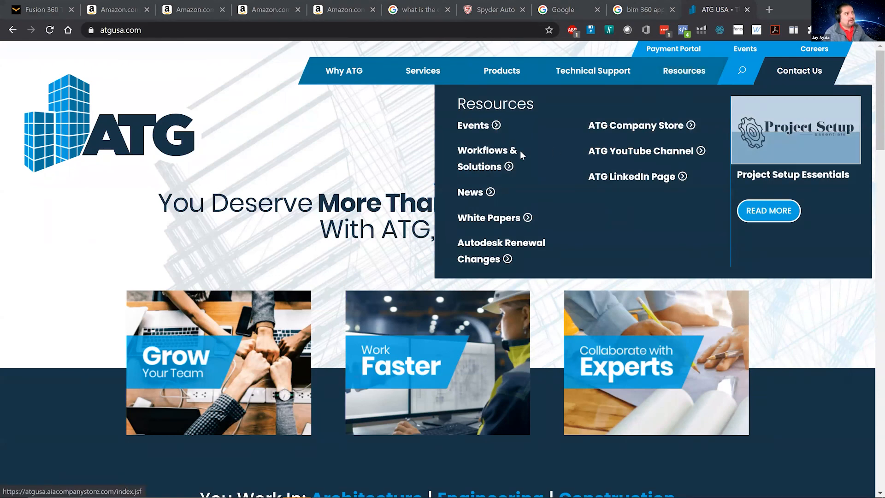
click(489, 156)
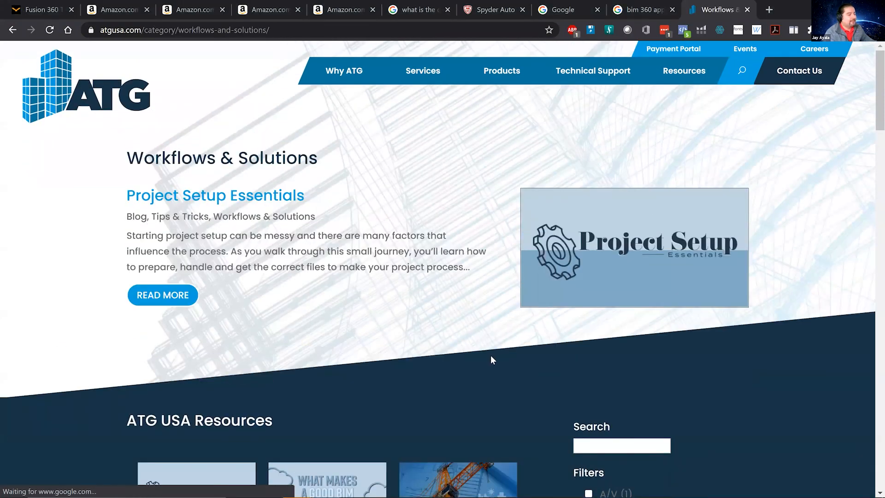
scroll(516, 354, down, 3)
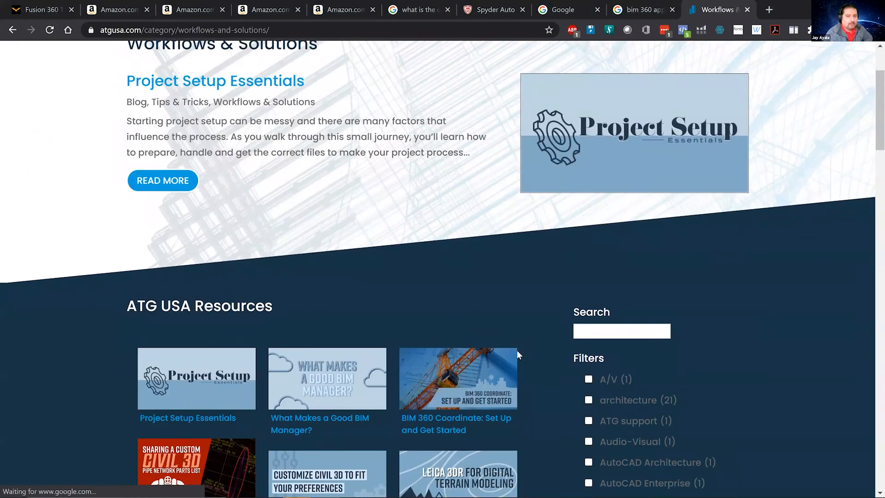
scroll(521, 357, down, 5)
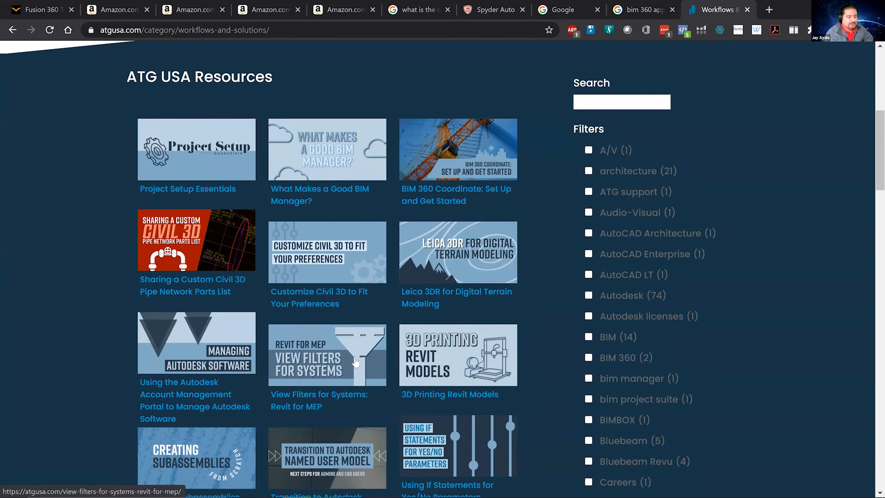
click(356, 362)
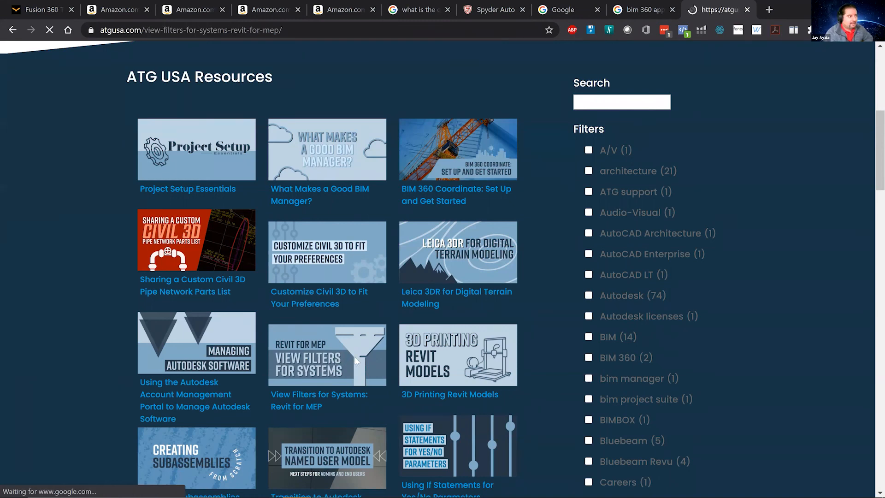
Look through the article's Managing View Filters instructions, from the introduction to the filter pattern and line color overrides
scroll(382, 366, down, 12)
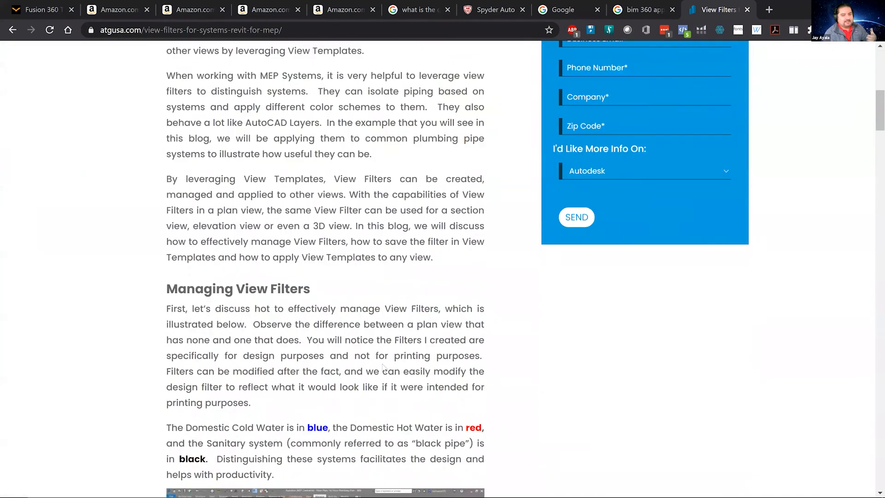
scroll(382, 367, down, 3)
scroll(383, 367, down, 7)
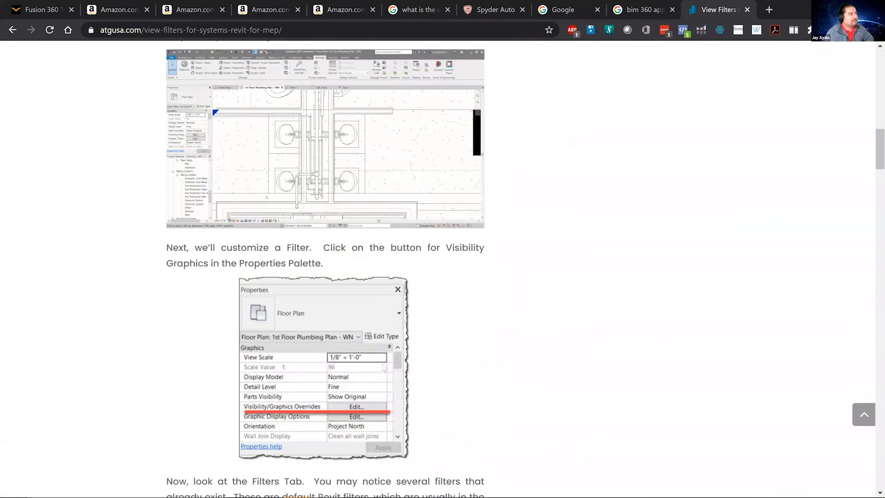
scroll(383, 367, down, 1)
scroll(425, 347, up, 5)
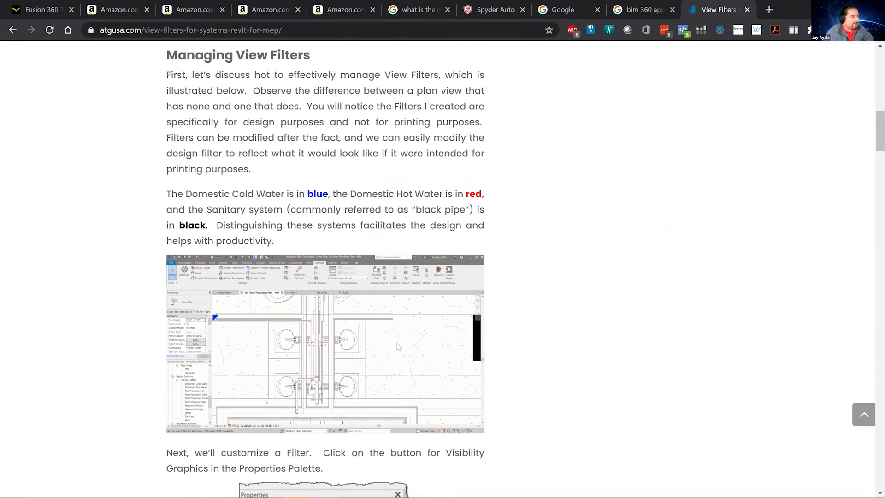
scroll(399, 351, down, 5)
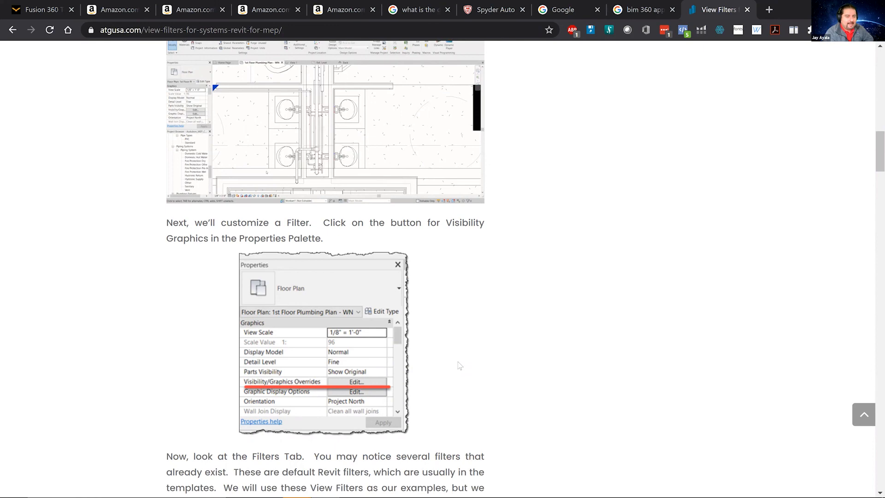
scroll(460, 366, down, 10)
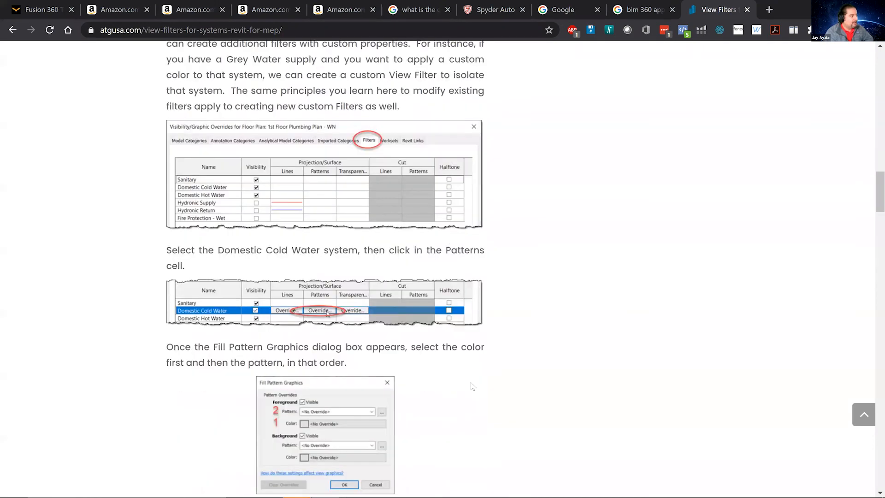
scroll(473, 387, down, 7)
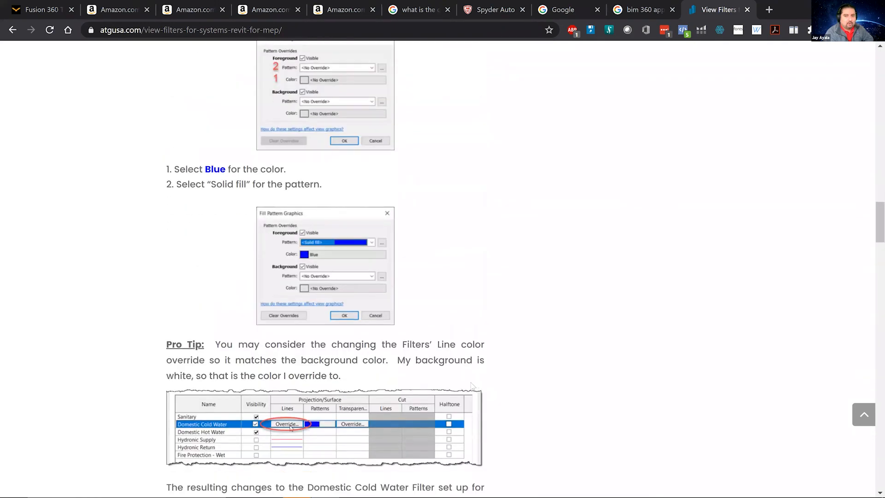
scroll(473, 387, down, 17)
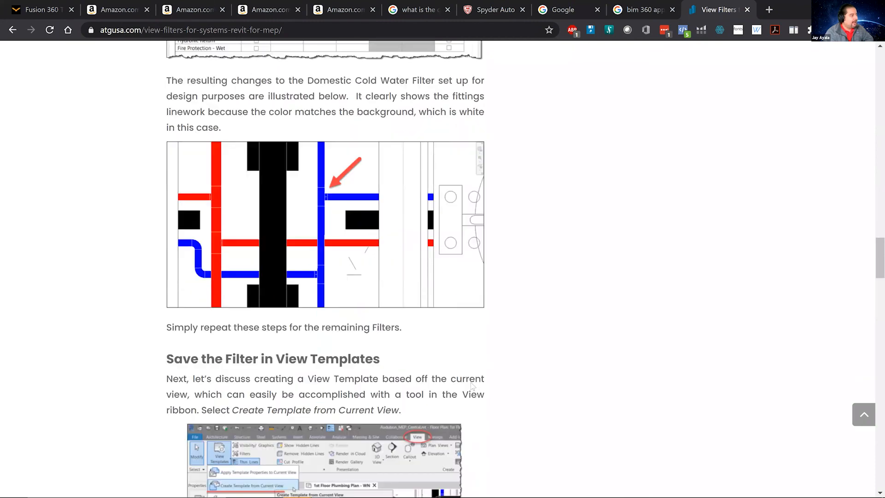
Return to the article's introduction and highlight the Managing View Filters and Save the Filter in View Templates headings
scroll(472, 386, up, 8)
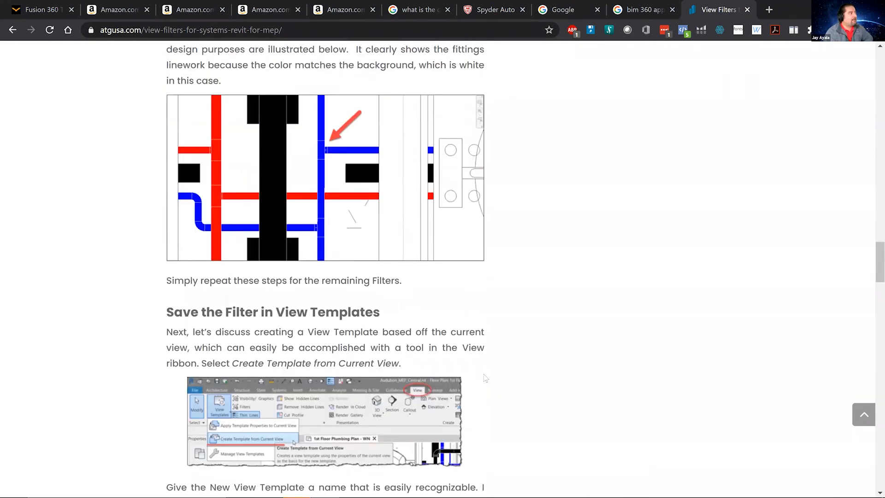
scroll(482, 385, up, 15)
scroll(486, 378, up, 20)
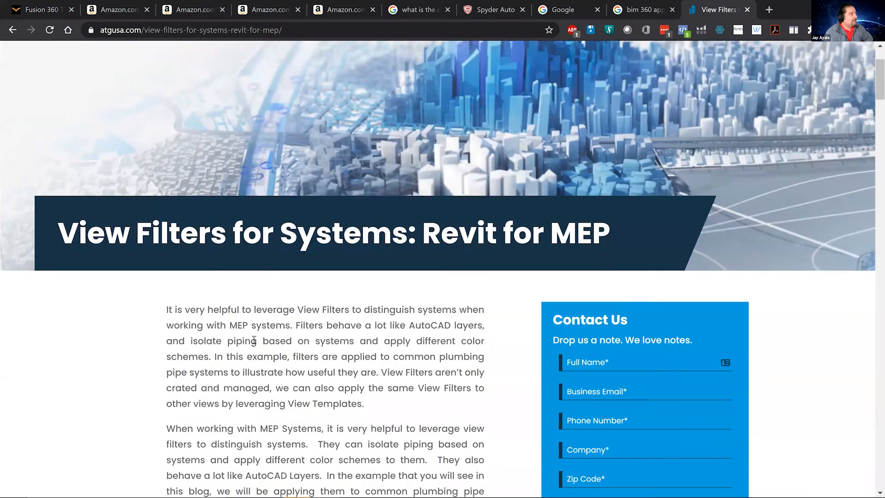
scroll(254, 340, down, 7)
drag(176, 297, 316, 306)
scroll(445, 406, down, 15)
scroll(448, 406, down, 20)
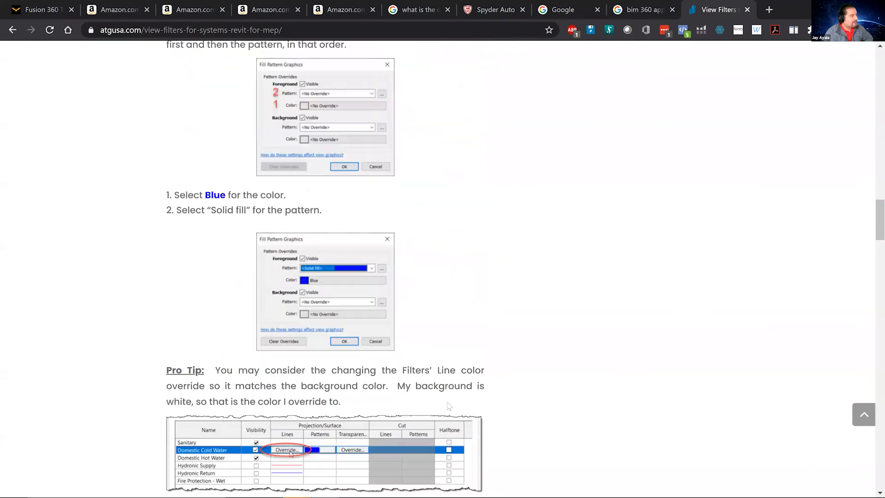
scroll(391, 369, down, 6)
drag(174, 89, 381, 99)
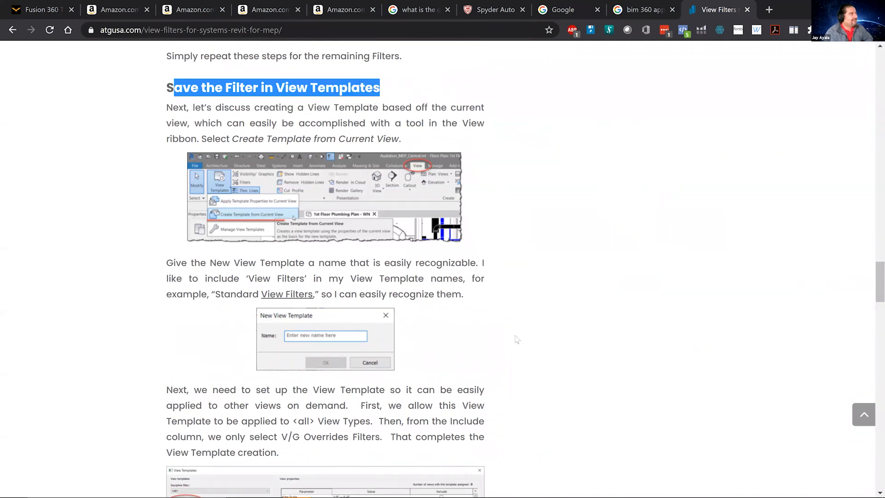
Highlight the Apply View Templates to Any View and Conclusion headings, then return to the beginning of the article
scroll(525, 359, down, 11)
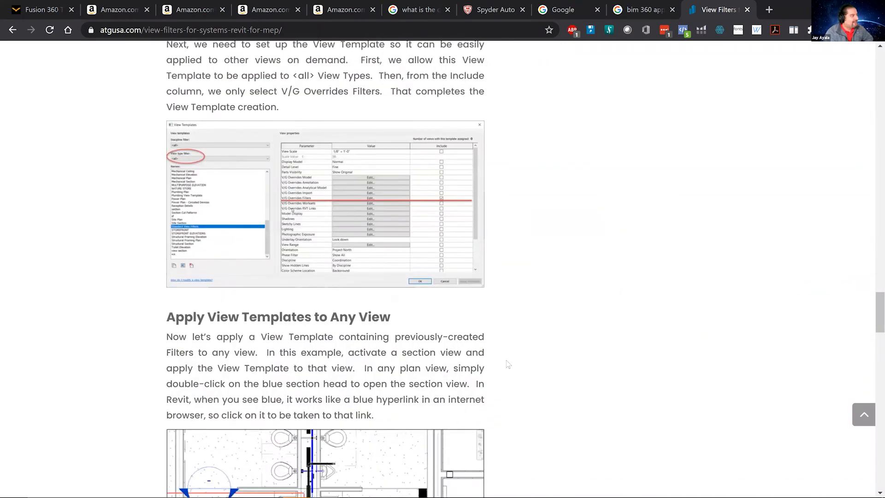
drag(176, 88, 394, 93)
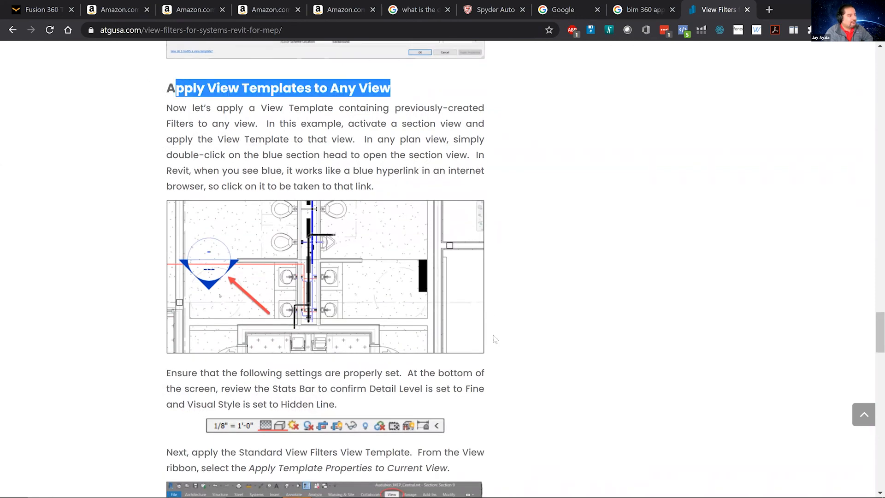
scroll(495, 359, down, 5)
scroll(499, 366, down, 12)
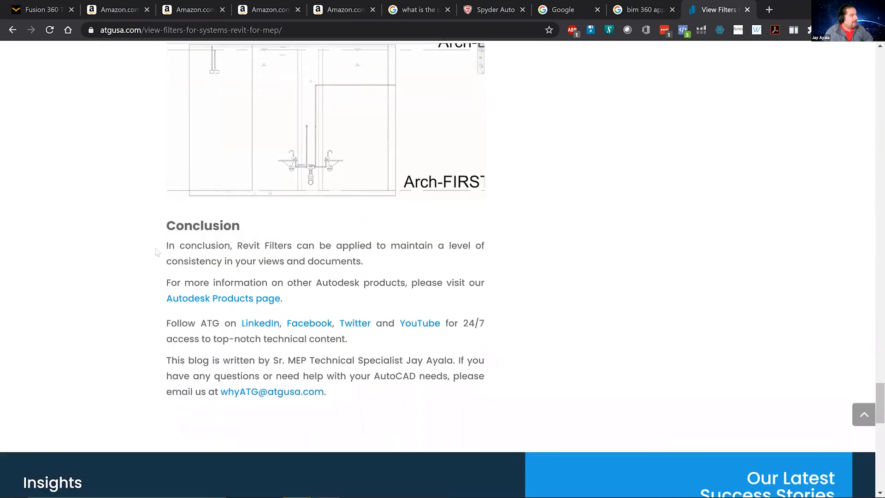
drag(177, 226, 232, 225)
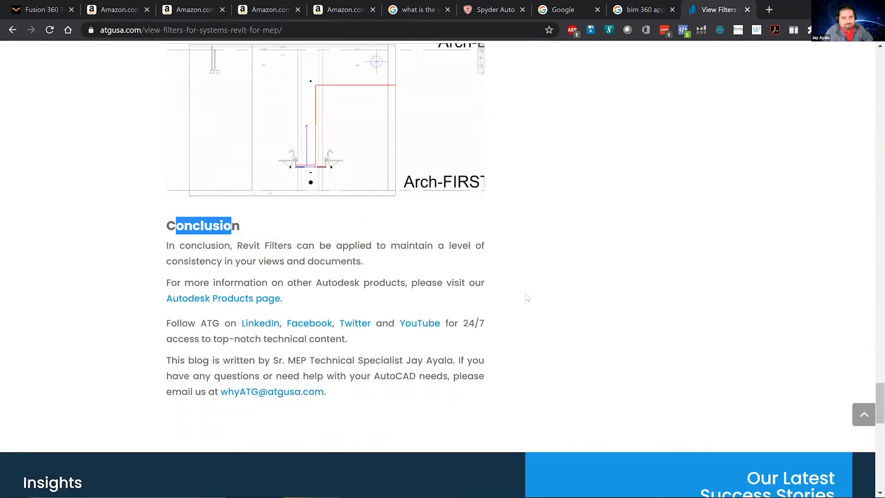
scroll(549, 303, up, 20)
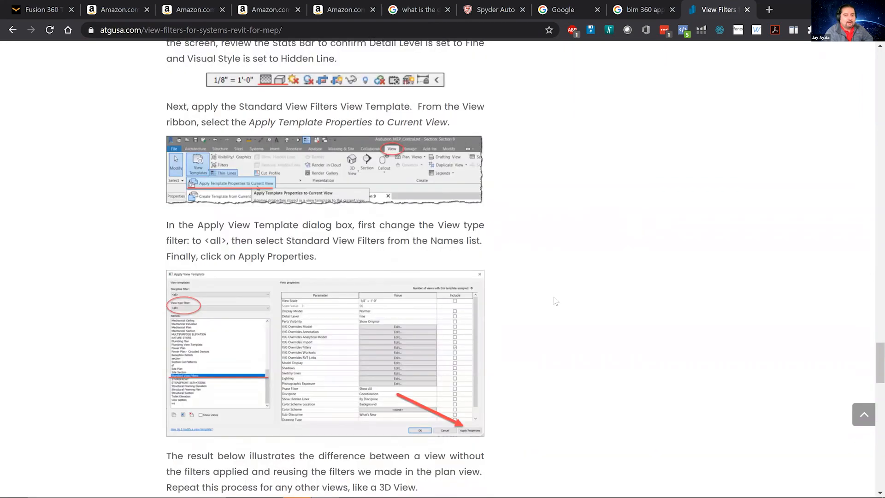
scroll(542, 301, up, 20)
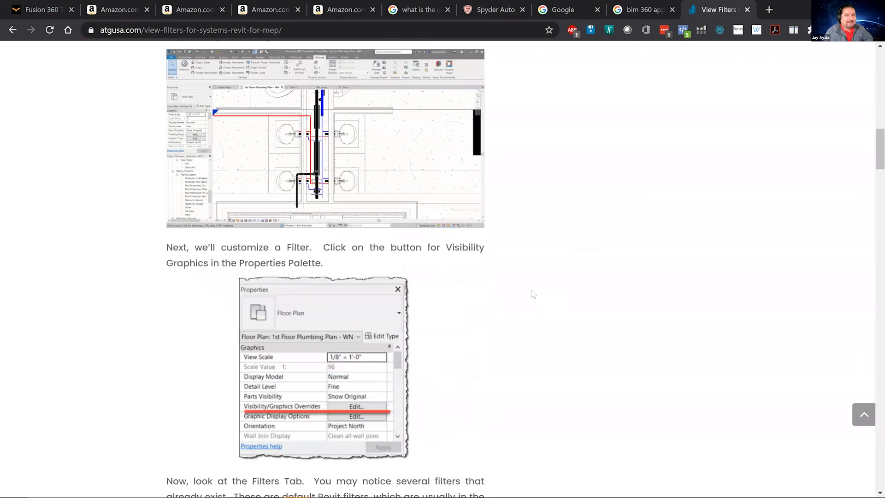
scroll(534, 294, up, 8)
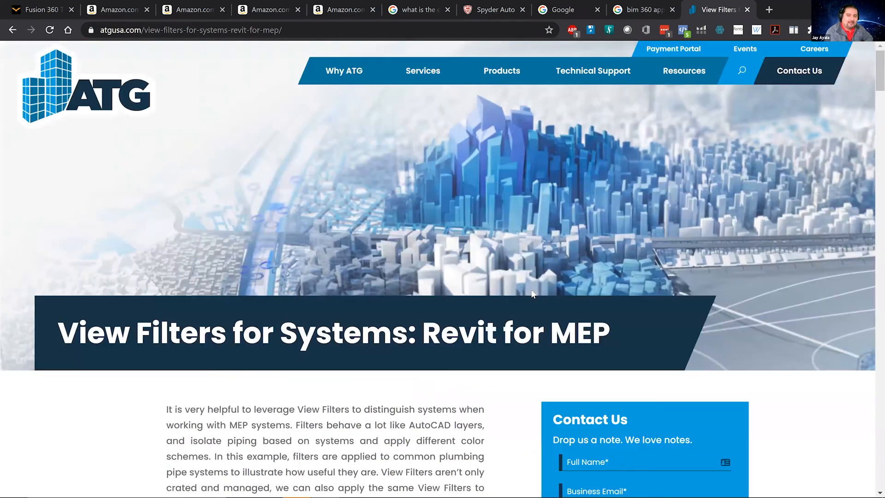